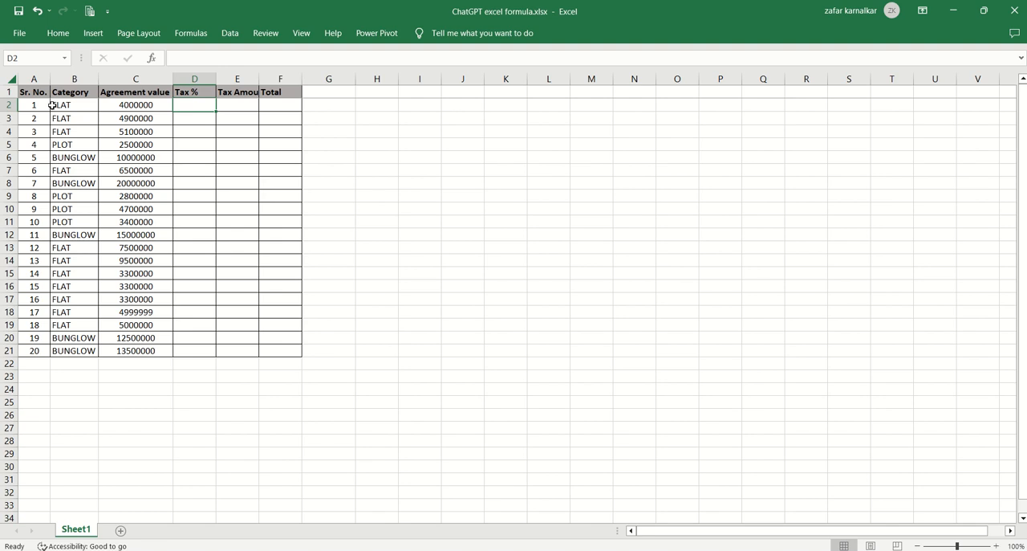
Review the entries in the Sr. No. column of the property table.
{"action": "left_click", "coordinate": [32, 105]}
{"action": "key", "text": "Up"}
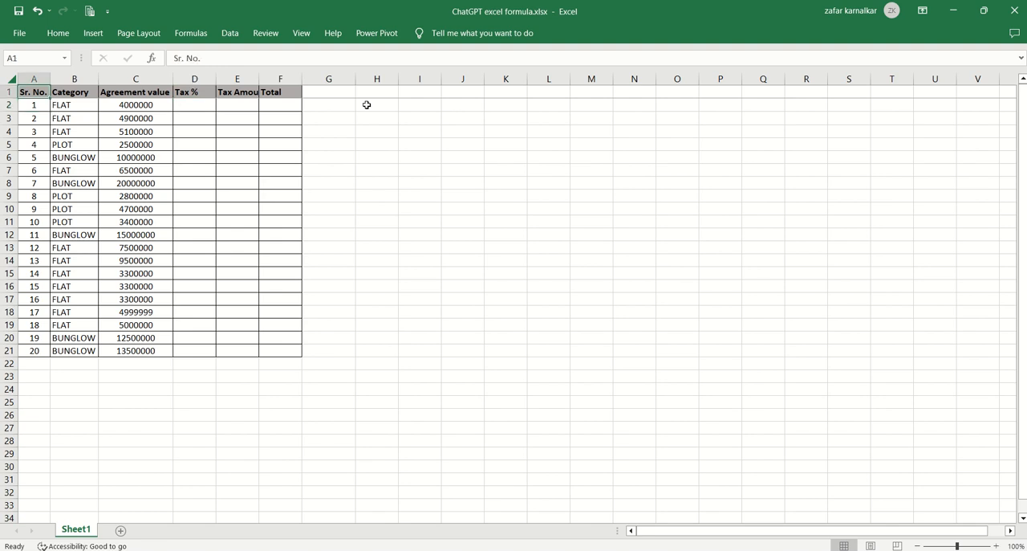
{"action": "key", "text": "Down"}
{"action": "key", "text": "Down"}
{"action": "key", "text": "Down"}
{"action": "key", "text": "Down"}
{"action": "key", "text": "Down"}
{"action": "key", "text": "Down"}
{"action": "key", "text": "Down"}
{"action": "key", "text": "Down"}
{"action": "key", "text": "Down"}
{"action": "key", "text": "Down"}
{"action": "key", "text": "Down"}
{"action": "key", "text": "Down"}
{"action": "key", "text": "Down"}
{"action": "key", "text": "Down"}
{"action": "key", "text": "Down"}
{"action": "key", "text": "Down"}
{"action": "key", "text": "Down"}
{"action": "key", "text": "Down"}
{"action": "key", "text": "Down"}
{"action": "key", "text": "Down"}
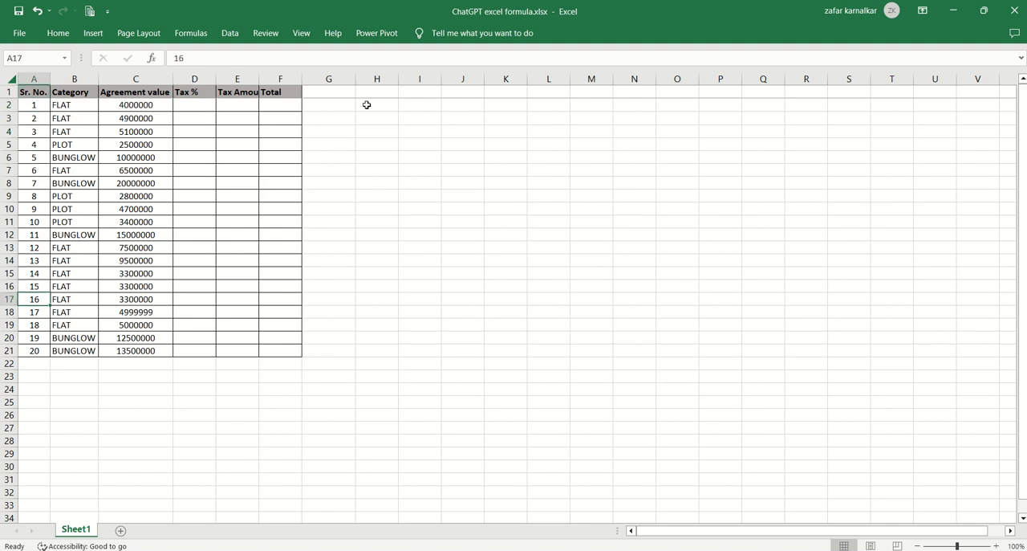
{"action": "key", "text": "Up"}
{"action": "key", "text": "Up"}
{"action": "key", "text": "Up"}
{"action": "key", "text": "Up"}
{"action": "key", "text": "Up"}
{"action": "key", "text": "Up"}
{"action": "key", "text": "Up"}
{"action": "key", "text": "Up"}
{"action": "key", "text": "Up"}
{"action": "key", "text": "Up"}
{"action": "key", "text": "Up"}
{"action": "key", "text": "Up"}
{"action": "key", "text": "Up"}
{"action": "key", "text": "Up"}
{"action": "key", "text": "Up"}
{"action": "key", "text": "Up"}
{"action": "key", "text": "Up"}
{"action": "key", "text": "Up"}
{"action": "key", "text": "Up"}
{"action": "key", "text": "Up"}
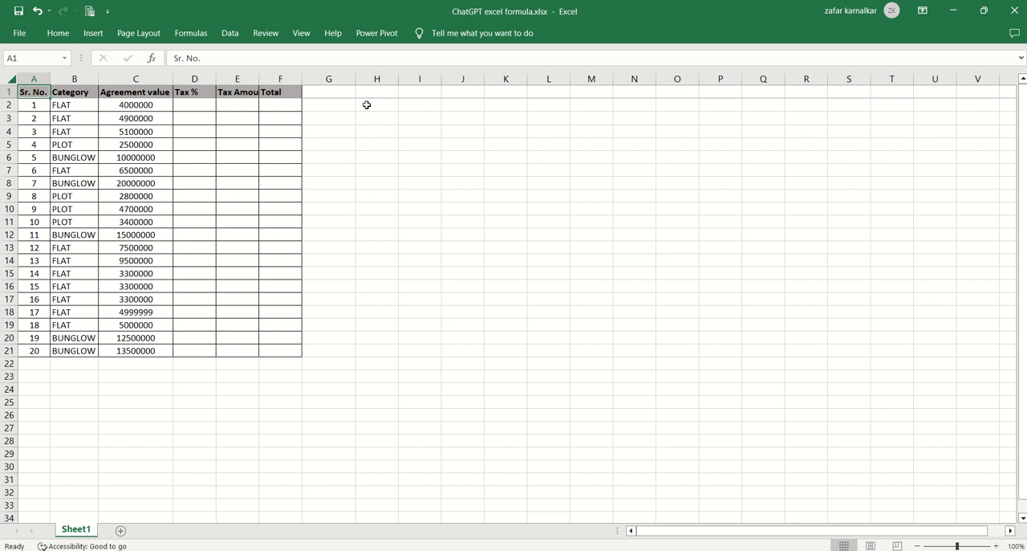
{"action": "key", "text": "Down"}
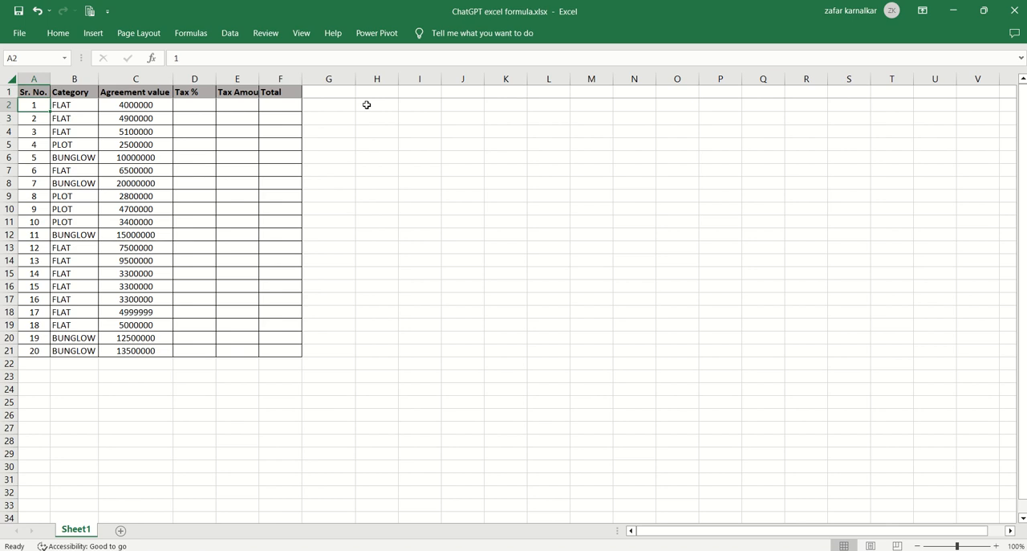
Examine the property types in the Category column and the amounts in the Agreement value column.
{"action": "key", "text": "Right"}
{"action": "key", "text": "Up"}
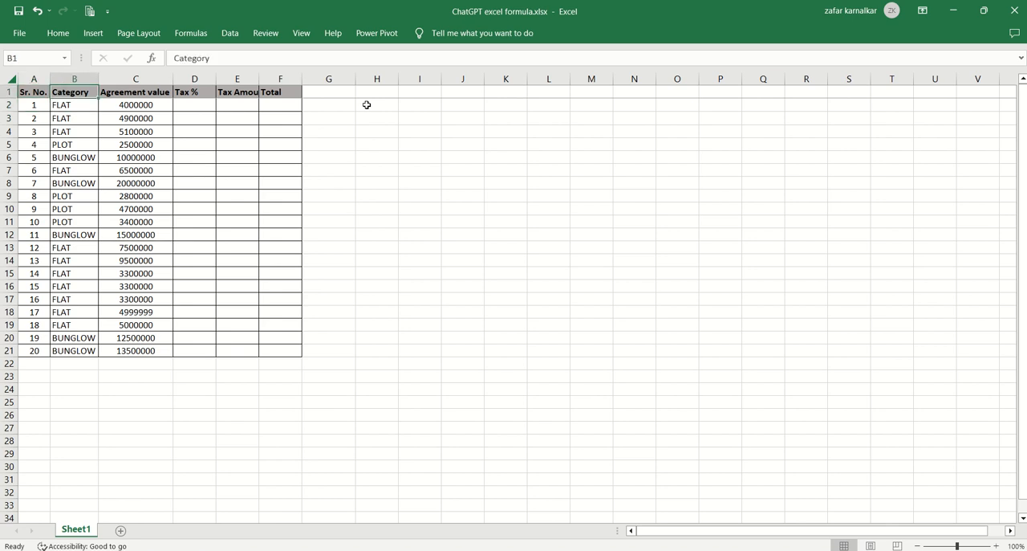
{"action": "key", "text": "Down"}
{"action": "key", "text": "Down"}
{"action": "key", "text": "Down"}
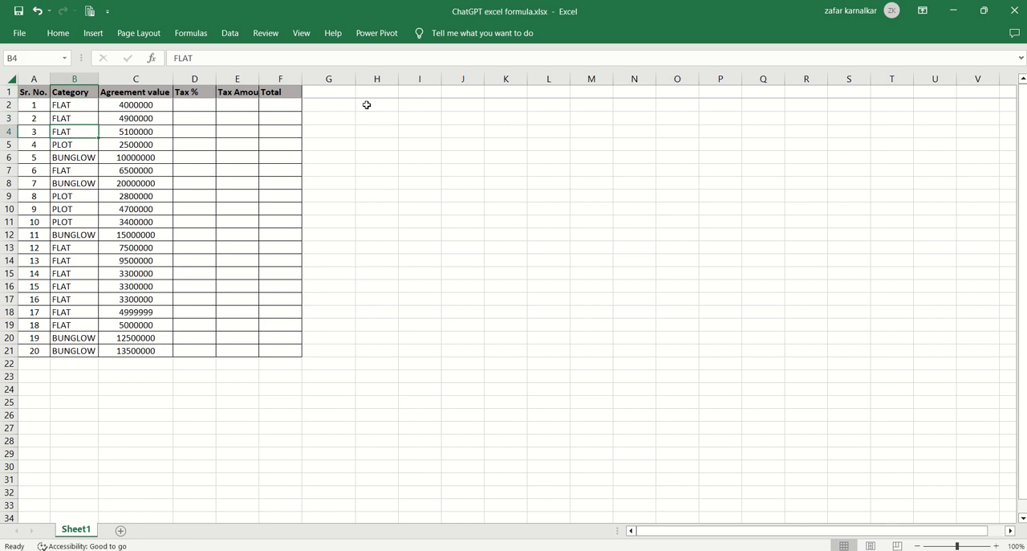
{"action": "key", "text": "Down"}
{"action": "key", "text": "Down"}
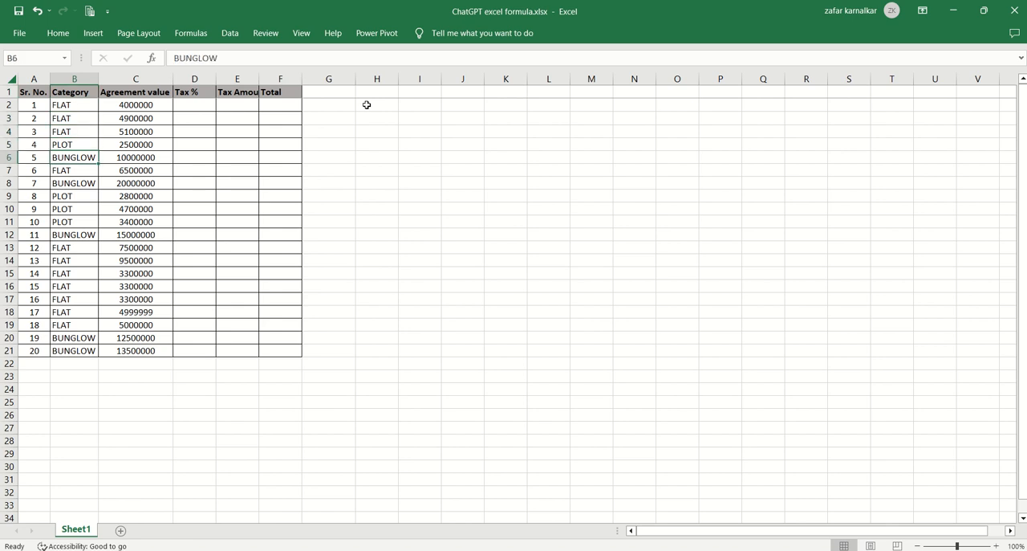
{"action": "key", "text": "Right"}
{"action": "key", "text": "Up"}
{"action": "key", "text": "Up"}
{"action": "key", "text": "Up"}
{"action": "key", "text": "Up"}
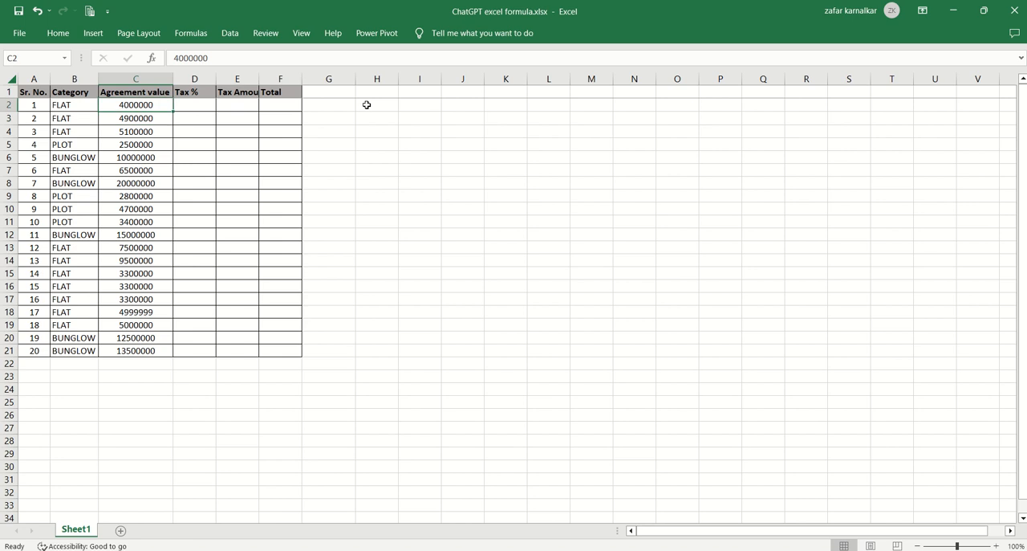
{"action": "key", "text": "Right"}
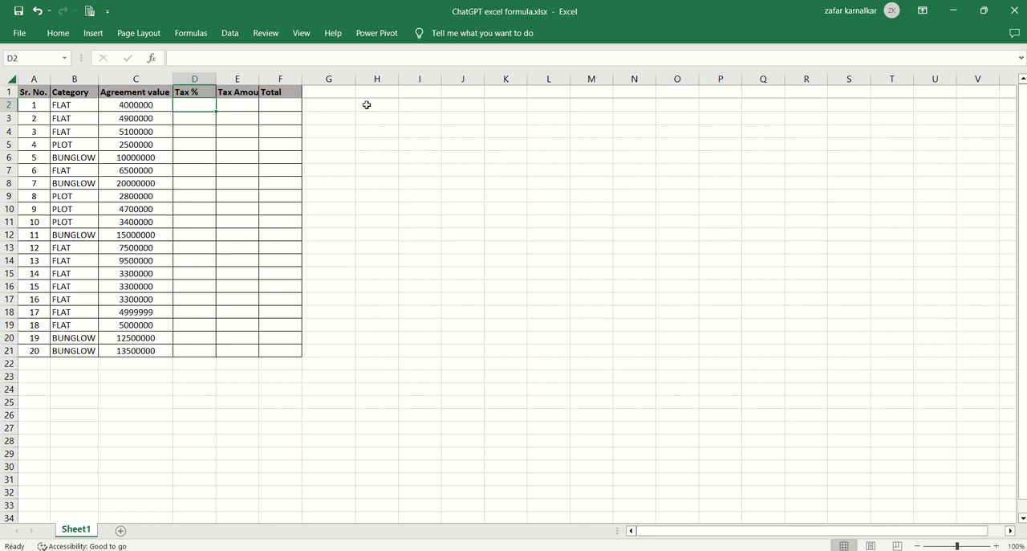
{"action": "key", "text": "Left"}
{"action": "key", "text": "Down"}
{"action": "key", "text": "Down"}
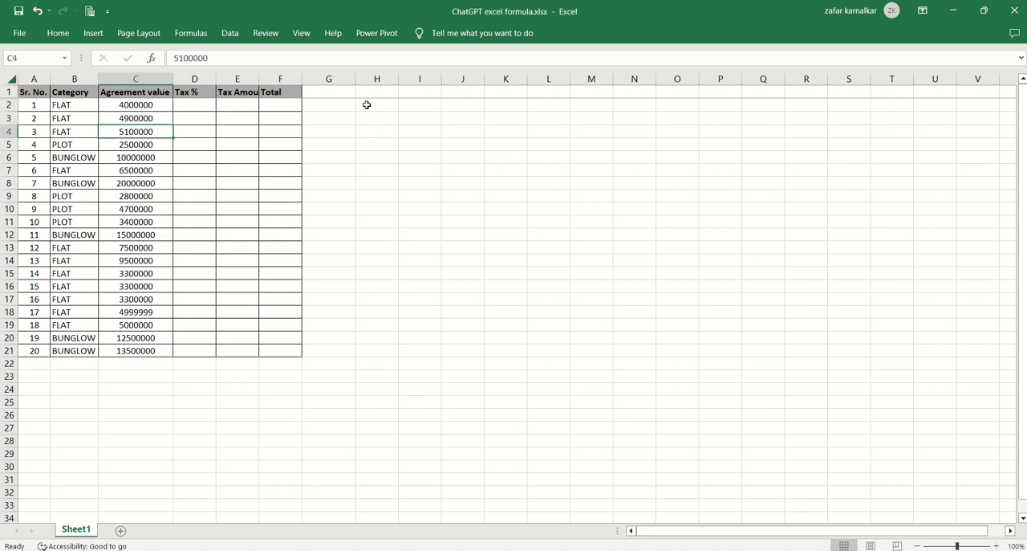
Look over the Tax %, Tax Amount and Total columns to see which cells need formulas.
{"action": "key", "text": "Right"}
{"action": "key", "text": "Up"}
{"action": "key", "text": "Up"}
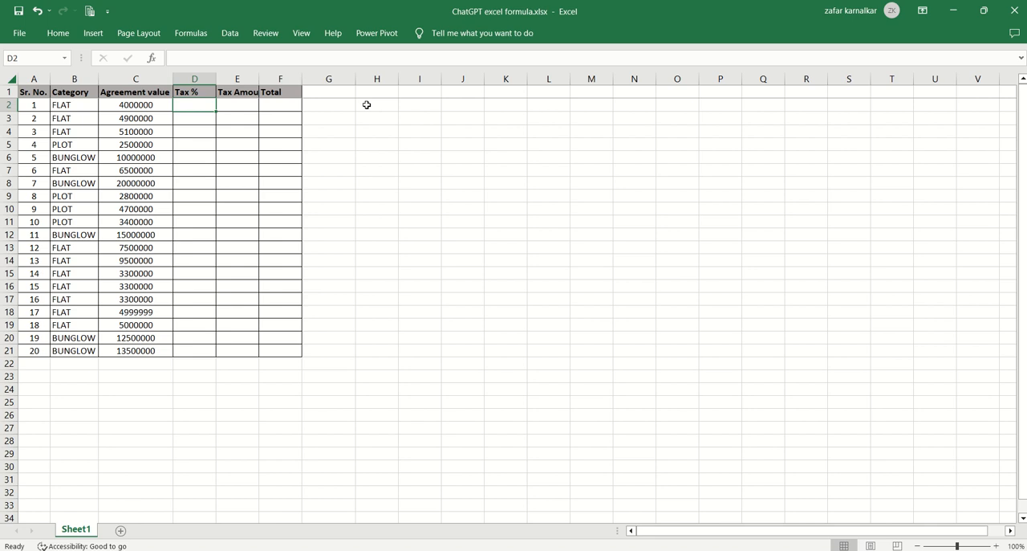
{"action": "key", "text": "Down"}
{"action": "key", "text": "Up"}
{"action": "key", "text": "Down"}
{"action": "key", "text": "Down"}
{"action": "key", "text": "Down"}
{"action": "key", "text": "Down"}
{"action": "key", "text": "Down"}
{"action": "key", "text": "Down"}
{"action": "key", "text": "Down"}
{"action": "key", "text": "Down"}
{"action": "key", "text": "Down"}
{"action": "key", "text": "Down"}
{"action": "key", "text": "Down"}
{"action": "key", "text": "Down"}
{"action": "key", "text": "Down"}
{"action": "key", "text": "Down"}
{"action": "key", "text": "Down"}
{"action": "key", "text": "Down"}
{"action": "key", "text": "Down"}
{"action": "key", "text": "Down"}
{"action": "key", "text": "Down"}
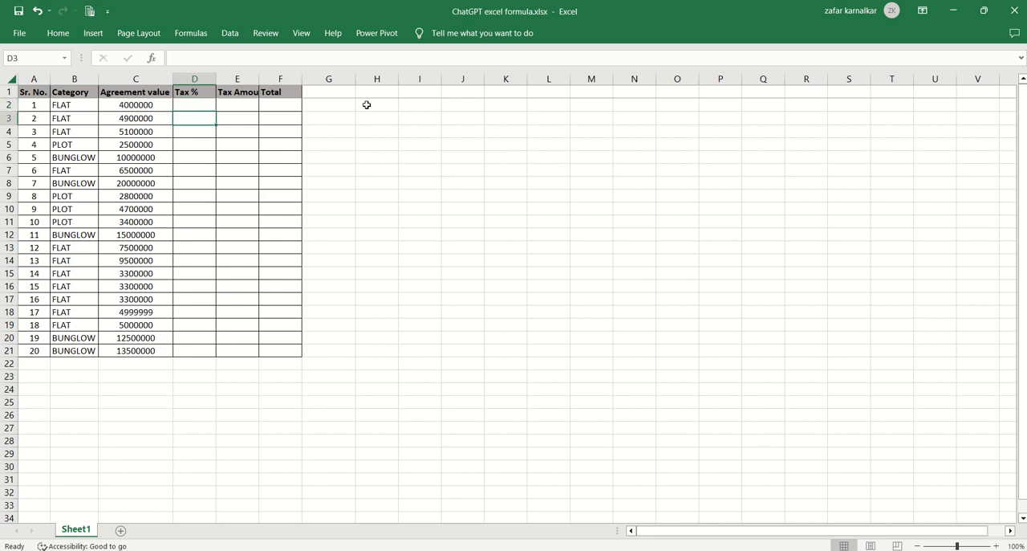
{"action": "key", "text": "Up"}
{"action": "key", "text": "Up"}
{"action": "key", "text": "Up"}
{"action": "key", "text": "Up"}
{"action": "key", "text": "Up"}
{"action": "key", "text": "Up"}
{"action": "key", "text": "Up"}
{"action": "key", "text": "Up"}
{"action": "key", "text": "Up"}
{"action": "key", "text": "Up"}
{"action": "key", "text": "Up"}
{"action": "key", "text": "Up"}
{"action": "key", "text": "Up"}
{"action": "key", "text": "Up"}
{"action": "key", "text": "Up"}
{"action": "key", "text": "Up"}
{"action": "key", "text": "Up"}
{"action": "key", "text": "Up"}
{"action": "key", "text": "Up"}
{"action": "key", "text": "Up"}
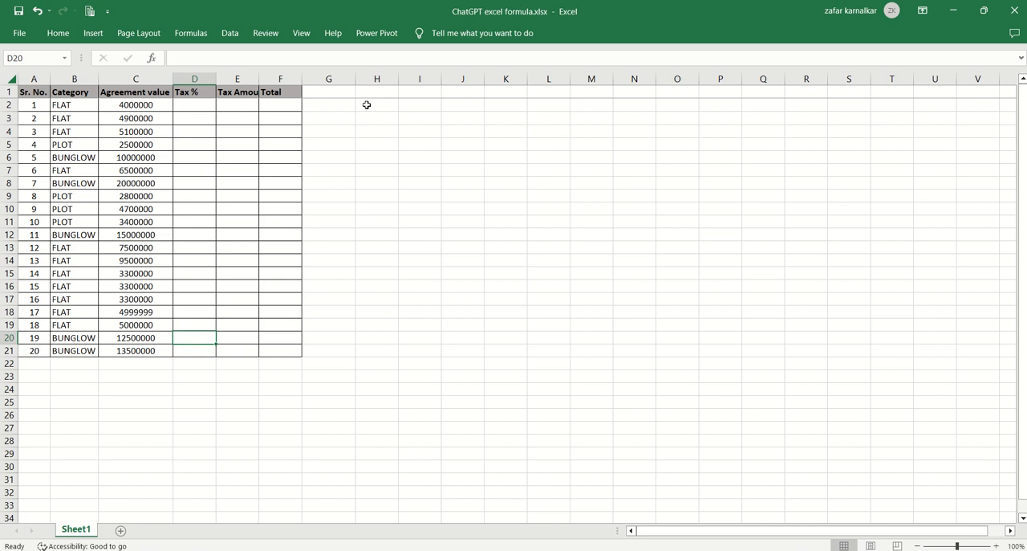
{"action": "key", "text": "Right"}
{"action": "key", "text": "Down"}
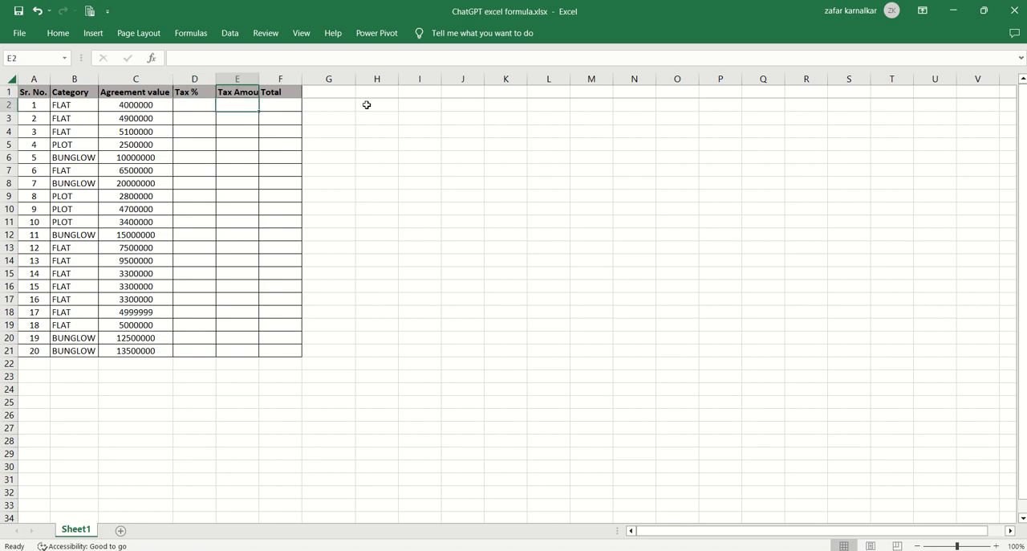
{"action": "key", "text": "Right"}
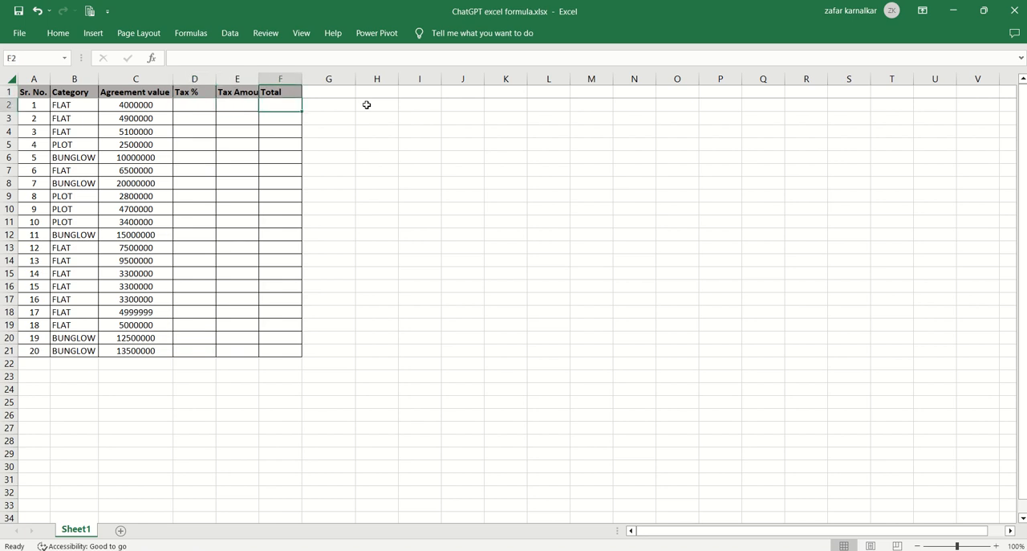
{"action": "key", "text": "Left"}
{"action": "key", "text": "Left"}
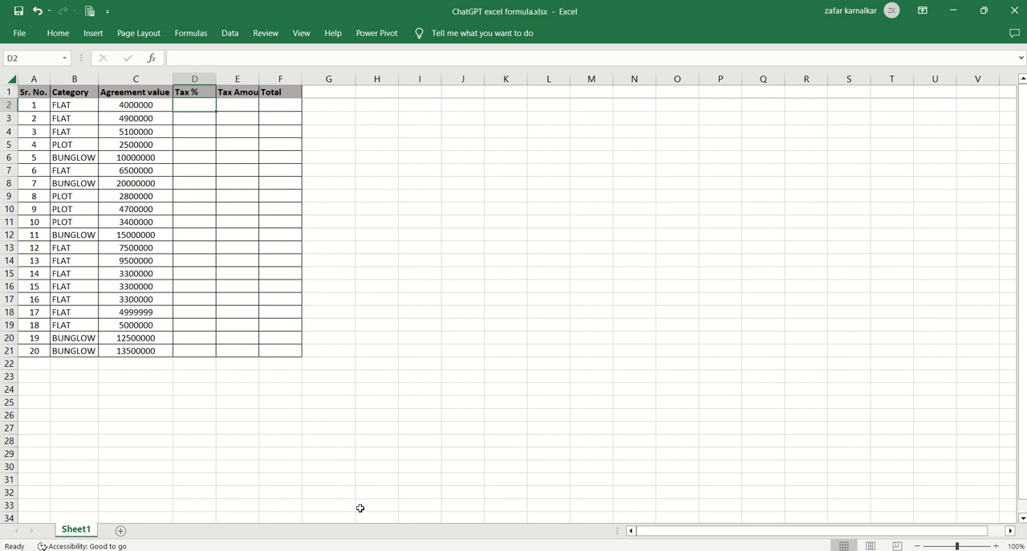
Switch to ChatGPT and begin a prompt: "write a excel formula to calculate tax percentage based on column C amount , strating from".
{"action": "key", "text": "alt+Tab"}
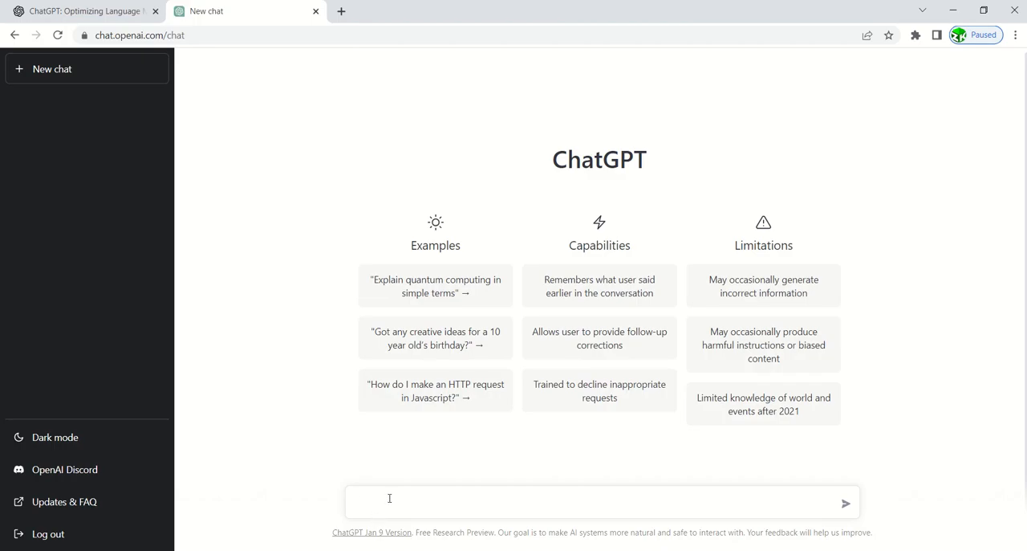
{"action": "type", "text": "write a excel formula to calculate"}
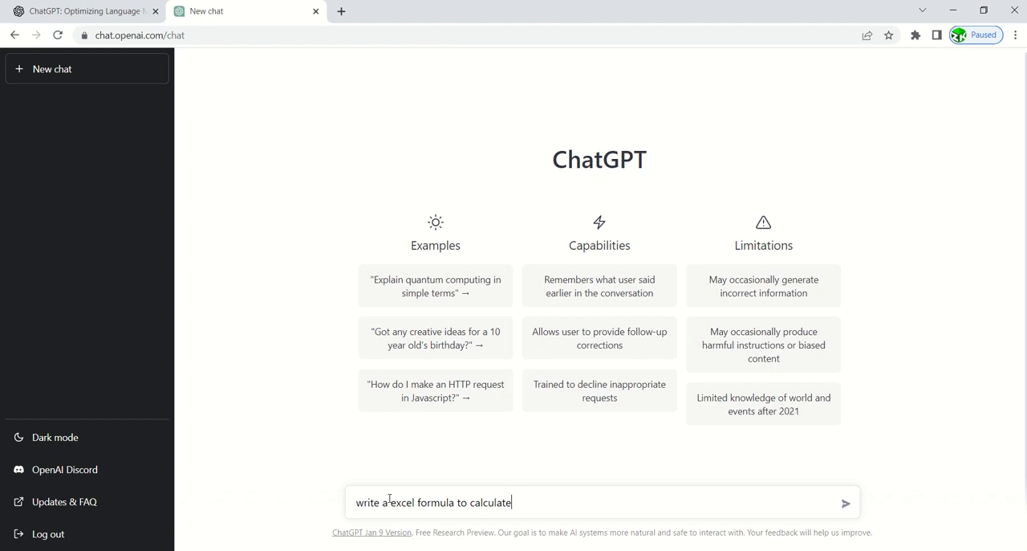
{"action": "type", "text": " tax percentage based on"}
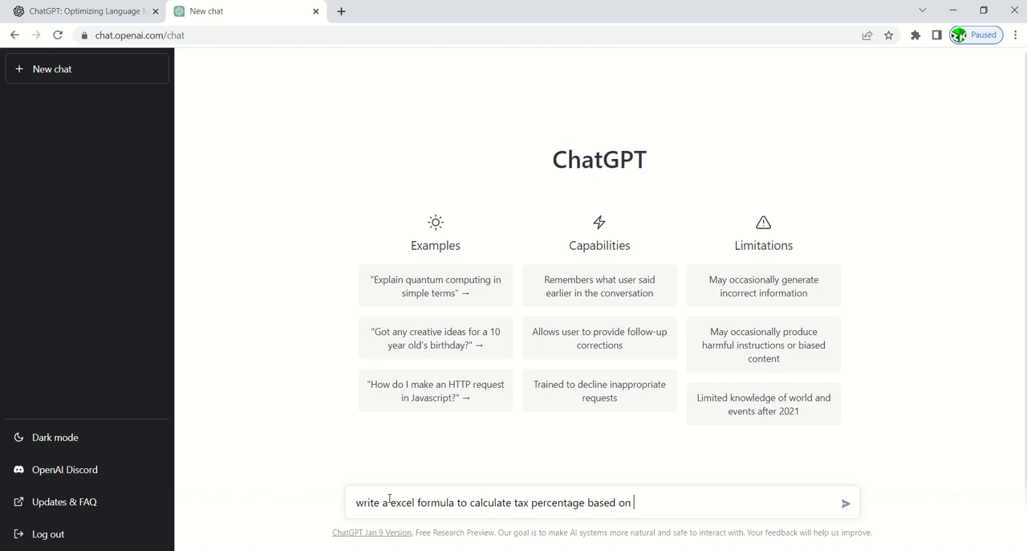
{"action": "type", "text": " column C amount , strating "}
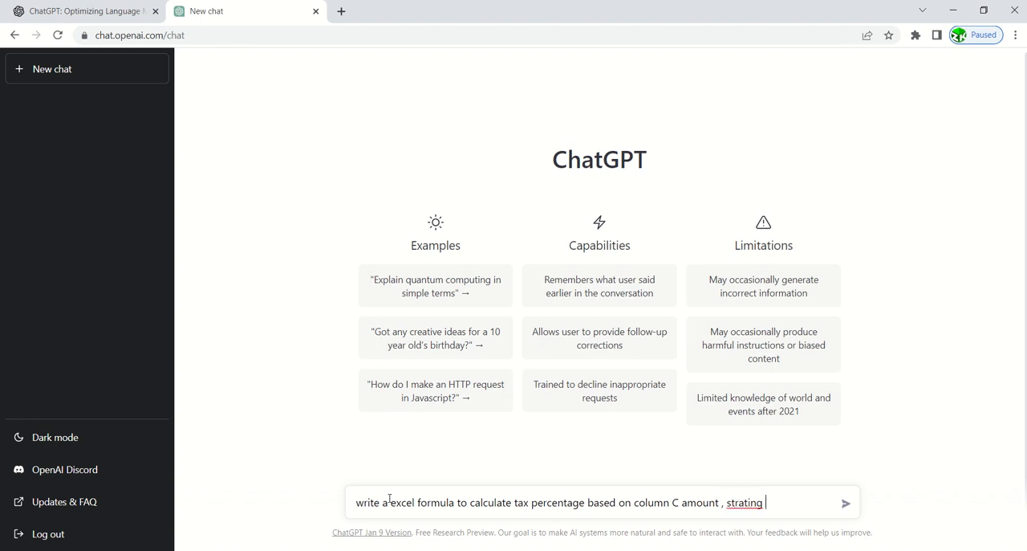
{"action": "type", "text": "from"}
Correct the misspelled "strating" to "starting" in the prompt and continue it with "row 2".
{"action": "right_click", "coordinate": [746, 503]}
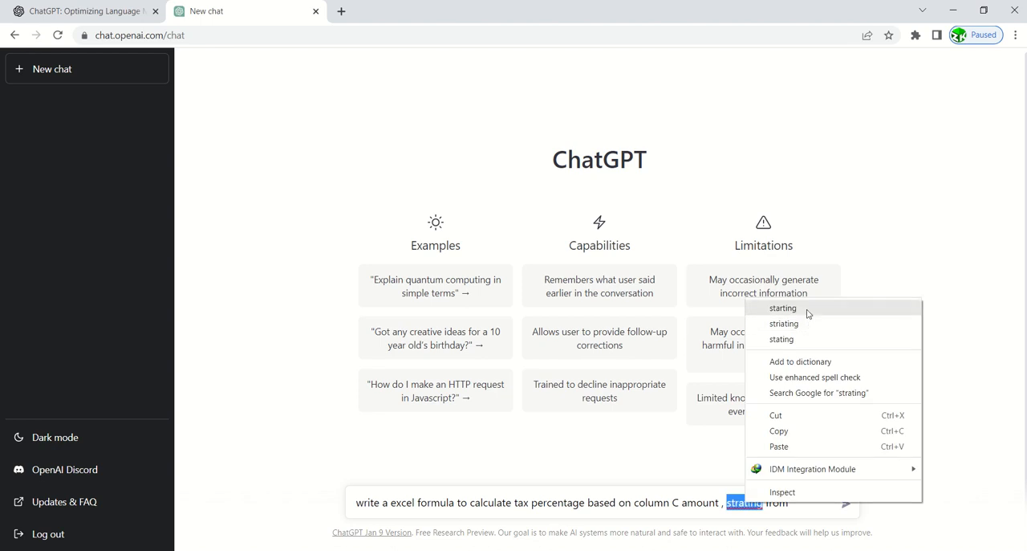
{"action": "left_click", "coordinate": [870, 308]}
{"action": "left_click", "coordinate": [805, 501]}
{"action": "type", "text": "ro"}
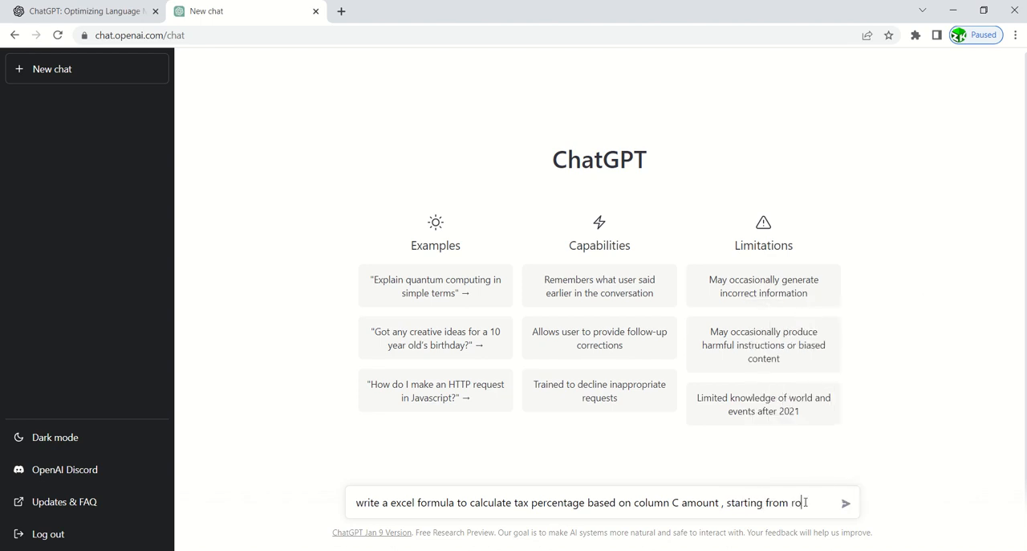
{"action": "type", "text": "w 2 if amount is l"}
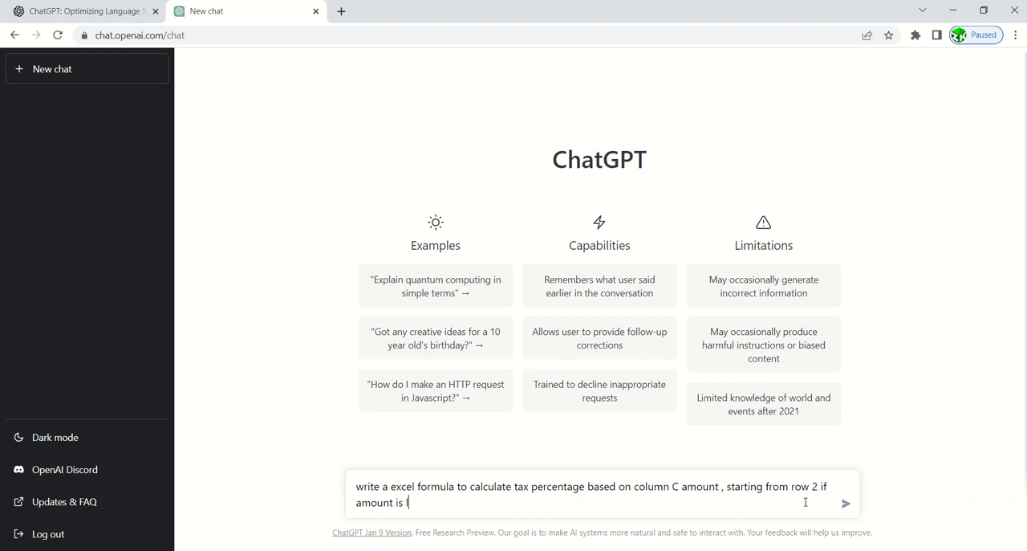
{"action": "type", "text": "ess than 5000000 then "}
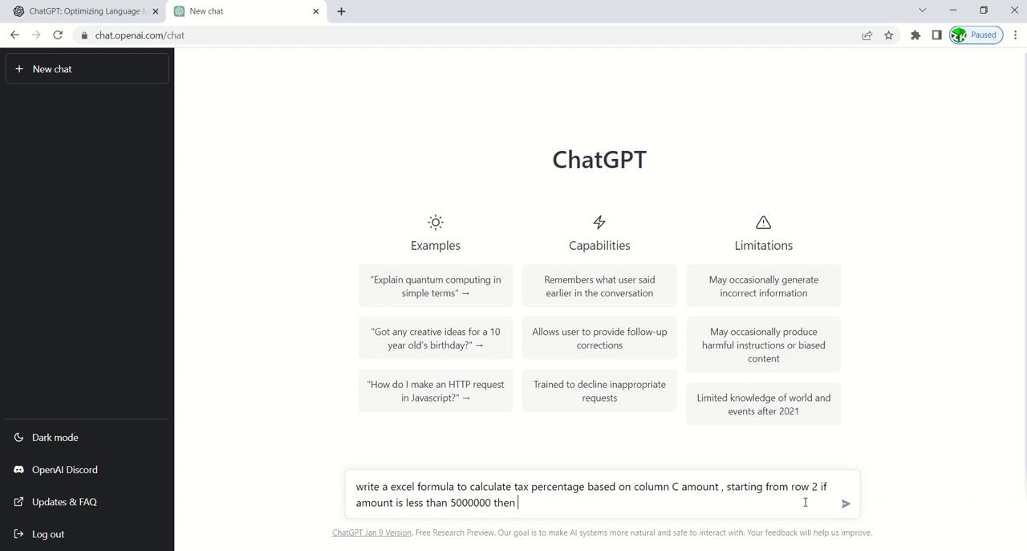
{"action": "type", "text": "percentage should be"}
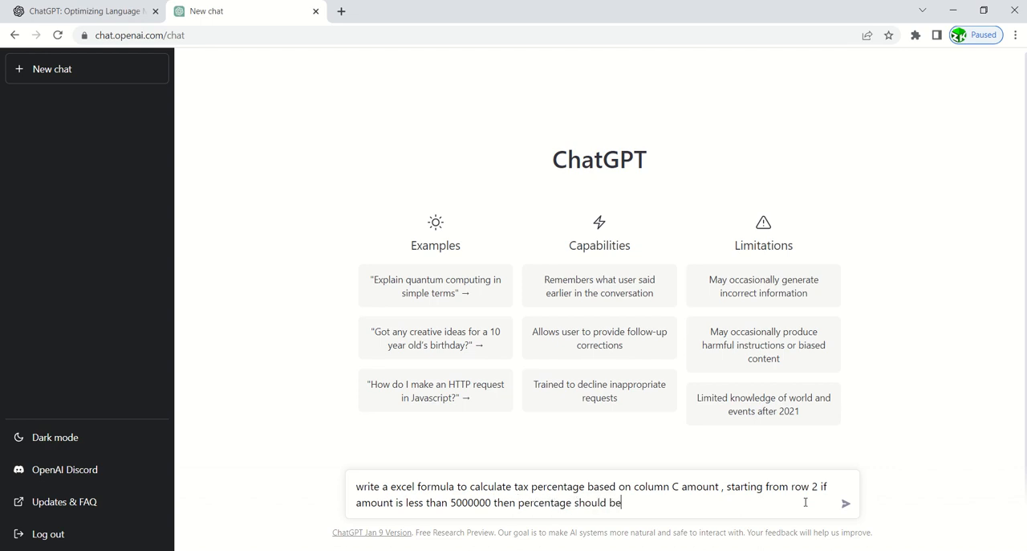
{"action": "type", "text": " 1$"}
{"action": "type", "text": "% else 5"}
{"action": "type", "text": "%"}
{"action": "type", "text": " calu"}
Finish the prompt with "calculate only percentage not amount" and send it.
{"action": "key", "text": "BackSpace"}
{"action": "key", "text": "BackSpace"}
{"action": "type", "text": "alculate "}
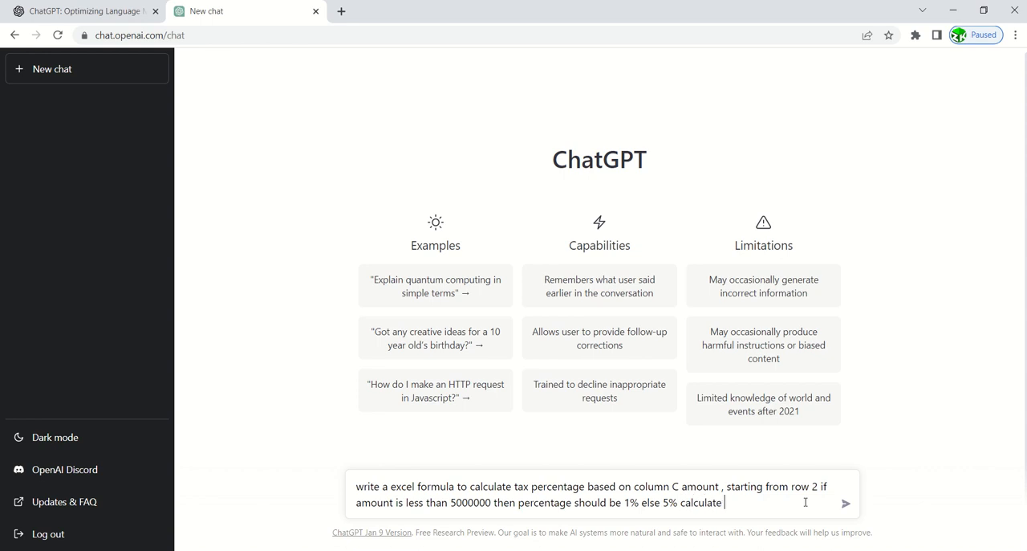
{"action": "type", "text": "only percentage not amo"}
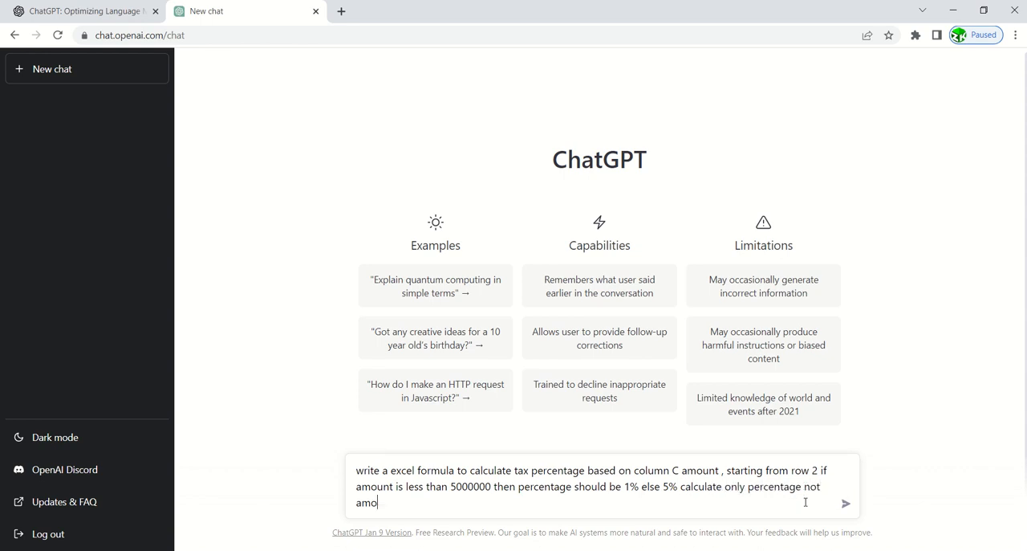
{"action": "type", "text": "unt"}
{"action": "key", "text": "Return"}
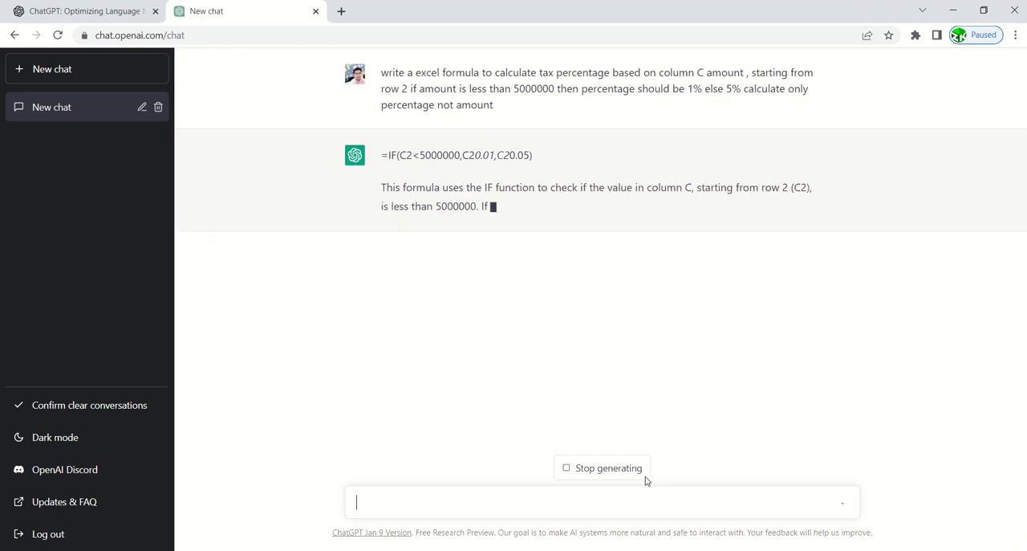
Copy the IF formula from the ChatGPT reply and paste it into cell D2 of the Excel sheet.
{"action": "left_click_drag", "start_coordinate": [381, 155], "coordinate": [544, 154]}
{"action": "key", "text": "ctrl+c"}
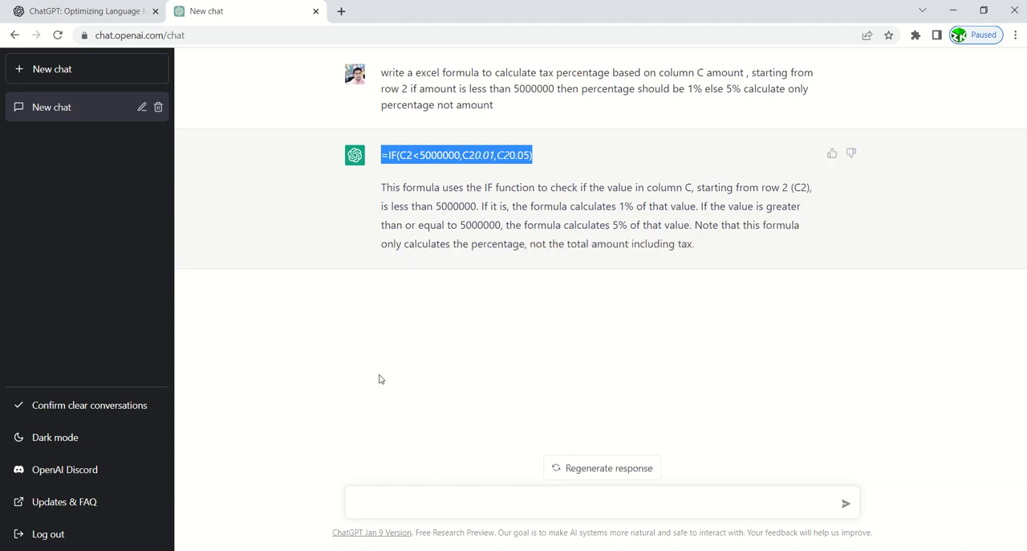
{"action": "left_click", "coordinate": [329, 549]}
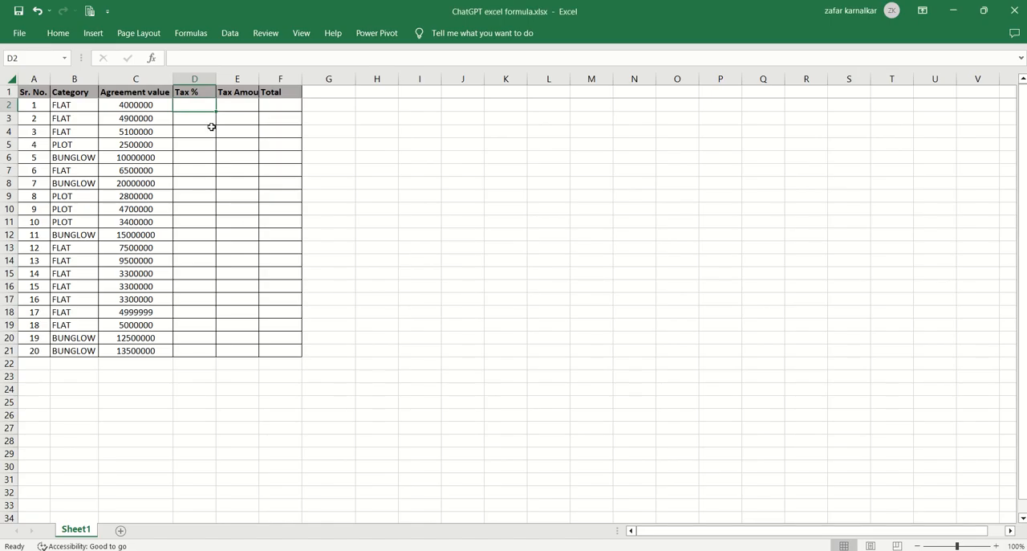
{"action": "key", "text": "ctrl+v"}
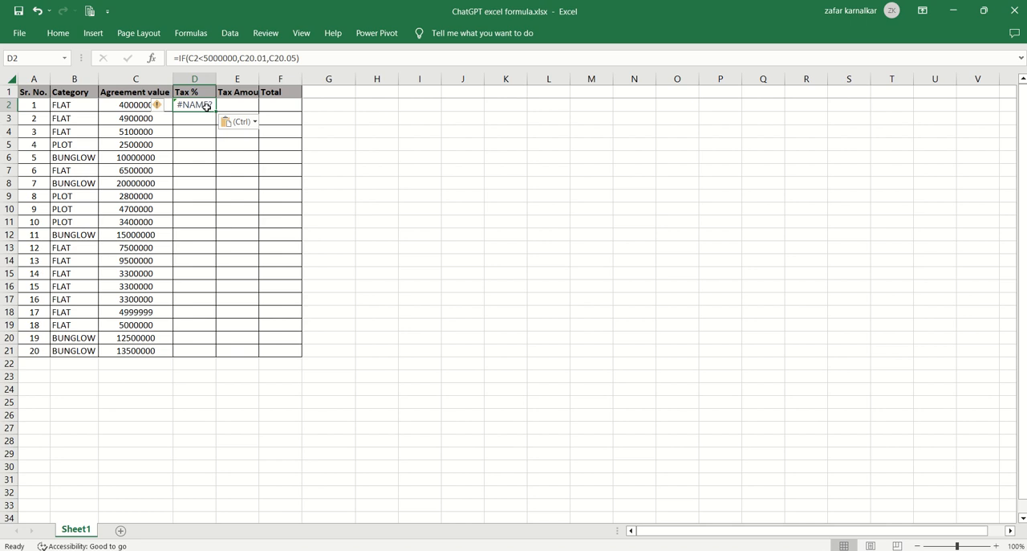
{"action": "key", "text": "Return"}
{"action": "left_click_drag", "start_coordinate": [206, 104], "coordinate": [203, 98]}
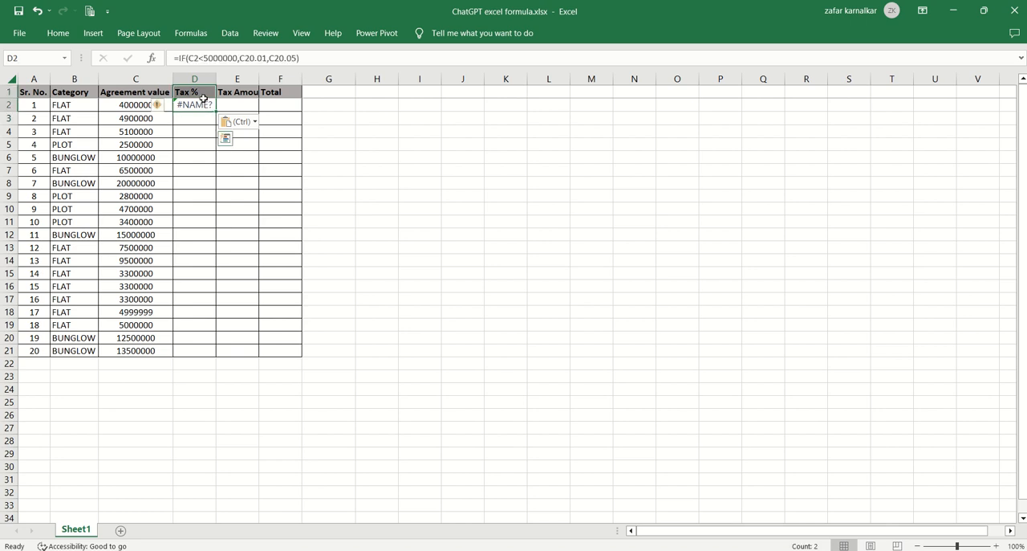
{"action": "left_click", "coordinate": [205, 104]}
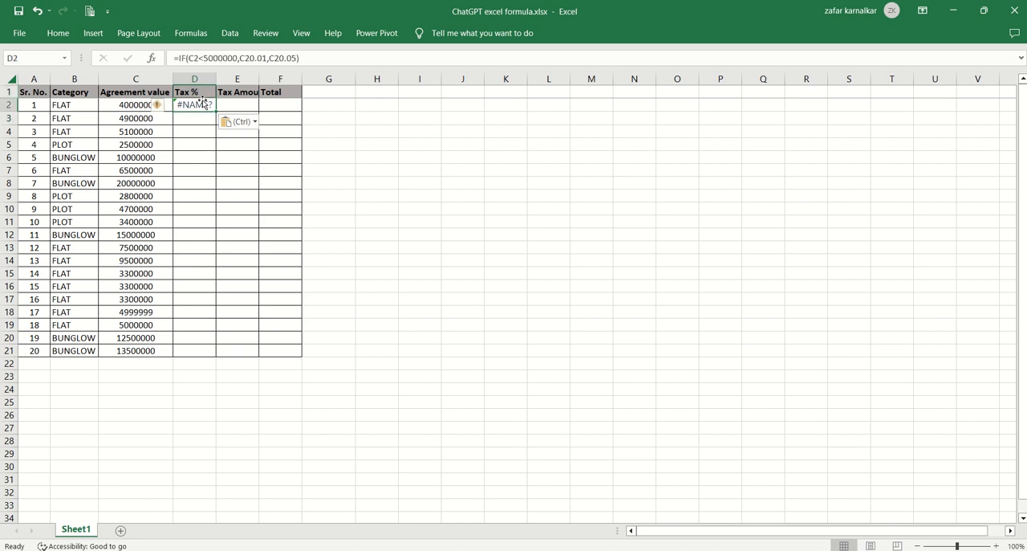
Check the formula in the ChatGPT reply, and paste it into Excel cell D2 again.
{"action": "key", "text": "alt+Tab"}
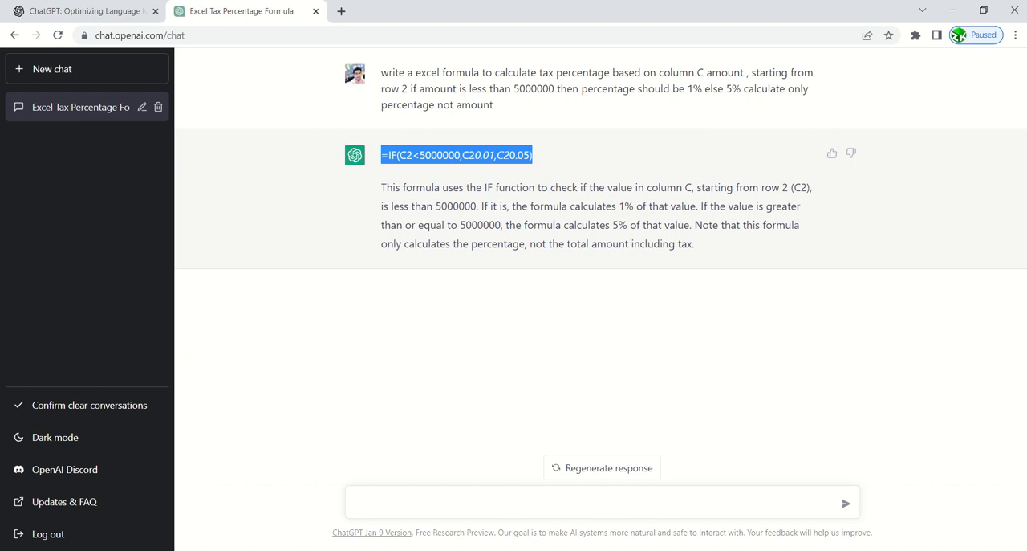
{"action": "key", "text": "alt+Tab"}
{"action": "key", "text": "ctrl+v"}
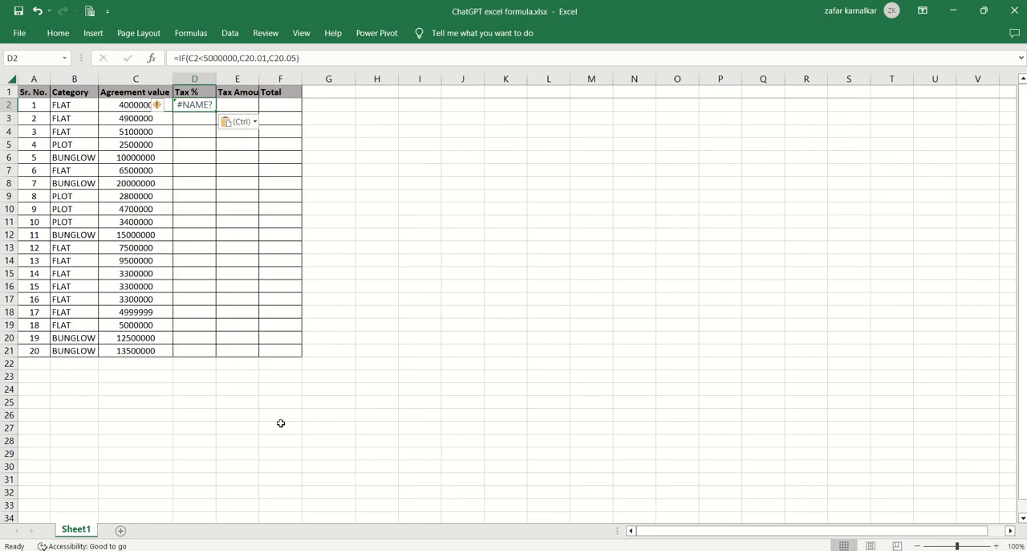
Fill the Tax % formula in Excel cell D2 down to D21.
{"action": "left_click_drag", "start_coordinate": [216, 112], "coordinate": [217, 354]}
{"action": "left_click", "coordinate": [195, 106]}
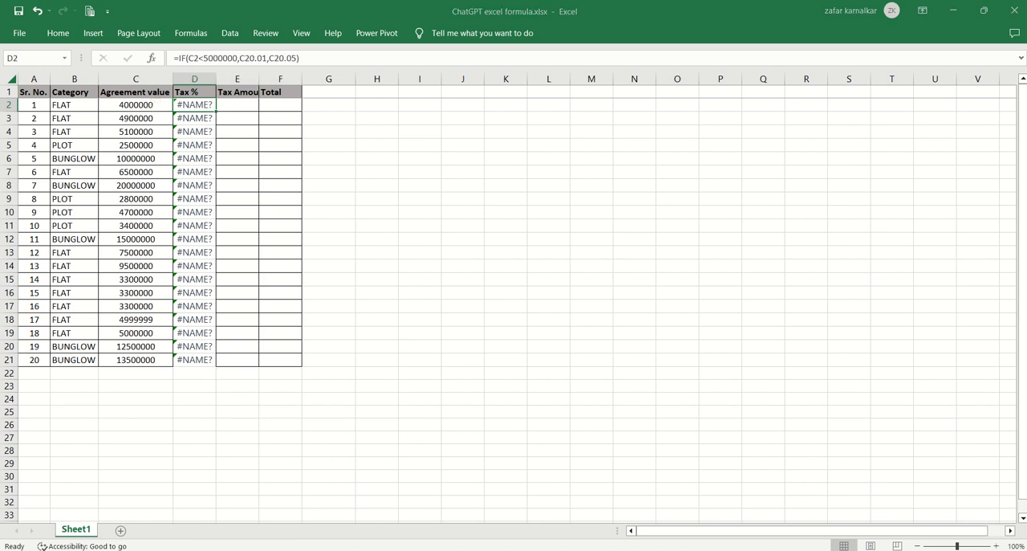
Switch to ChatGPT and begin a follow-up prompt with "its not working write formula to".
{"action": "key", "text": "alt+Tab"}
{"action": "left_click", "coordinate": [418, 507]}
{"action": "type", "text": "its"}
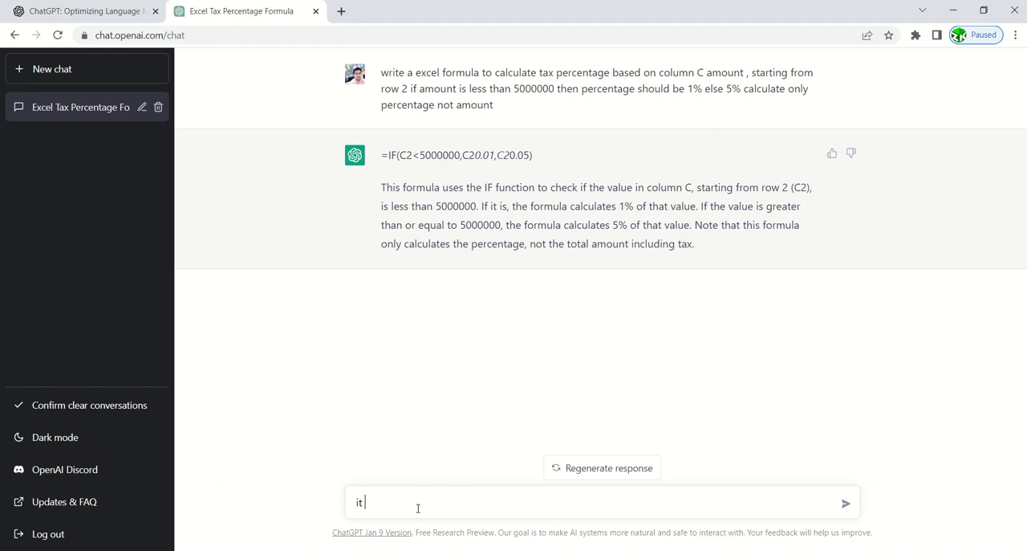
{"action": "key", "text": "BackSpace"}
{"action": "type", "text": "s wnot o"}
{"action": "key", "text": "BackSpace"}
{"action": "key", "text": "BackSpace"}
{"action": "key", "text": "BackSpace"}
{"action": "type", "text": "ot working write form"}
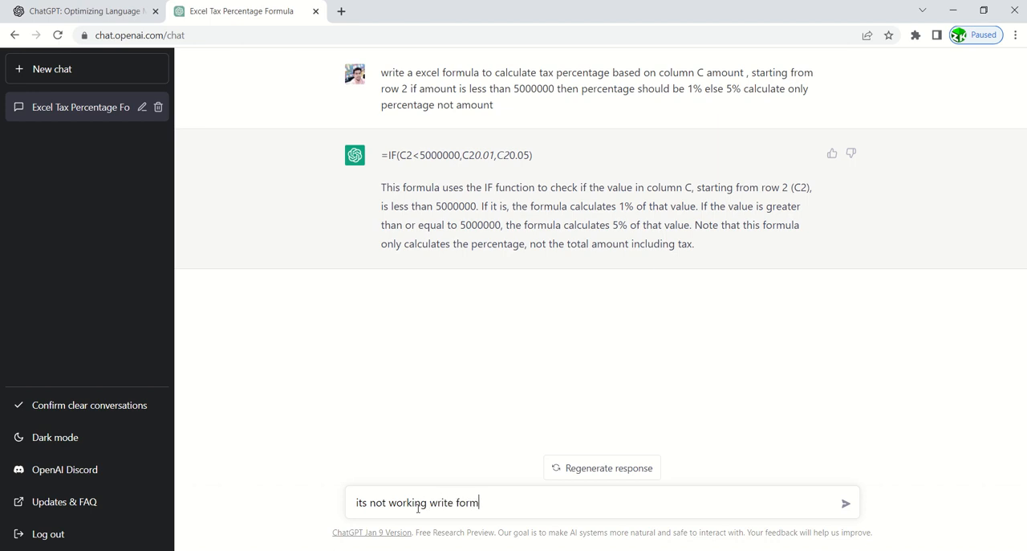
{"action": "type", "text": "ula to get only percentage "}
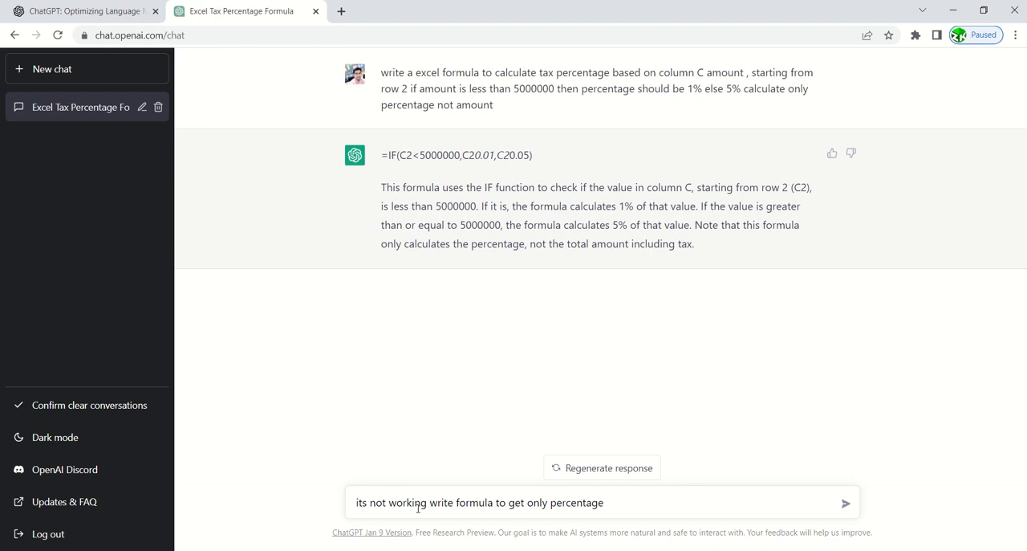
{"action": "type", "text": "either as 1 or 5"}
Complete the follow-up prompt with "get only percentage either as 1 or 5" and send it.
{"action": "key", "text": "Return"}
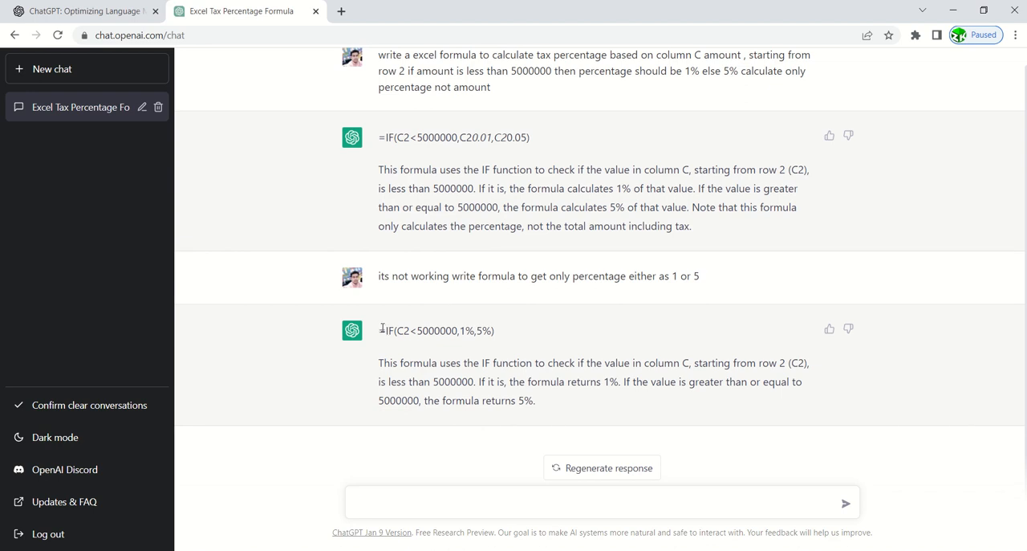
Replace the formula in Excel cell D2 with ChatGPT's =IF(C2<5000000,1%,5%) and fill it down the Tax % column to row 21.
{"action": "left_click_drag", "start_coordinate": [380, 330], "coordinate": [539, 332]}
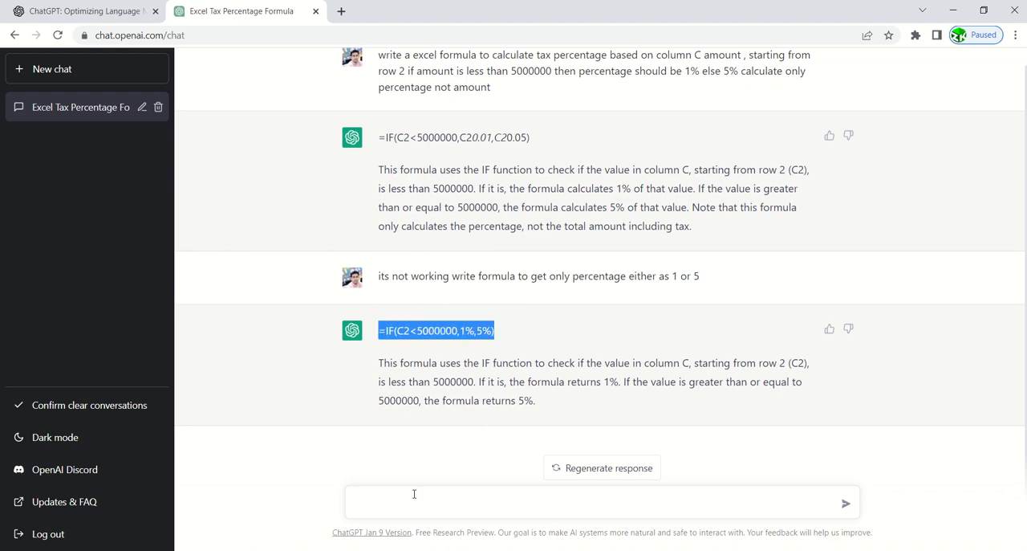
{"action": "key", "text": "alt+Tab"}
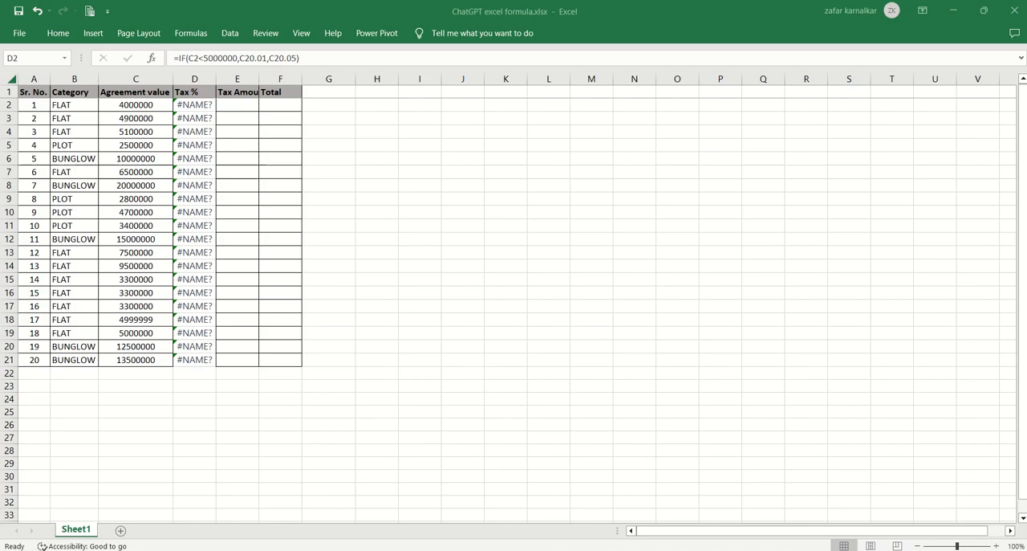
{"action": "key", "text": "Delete"}
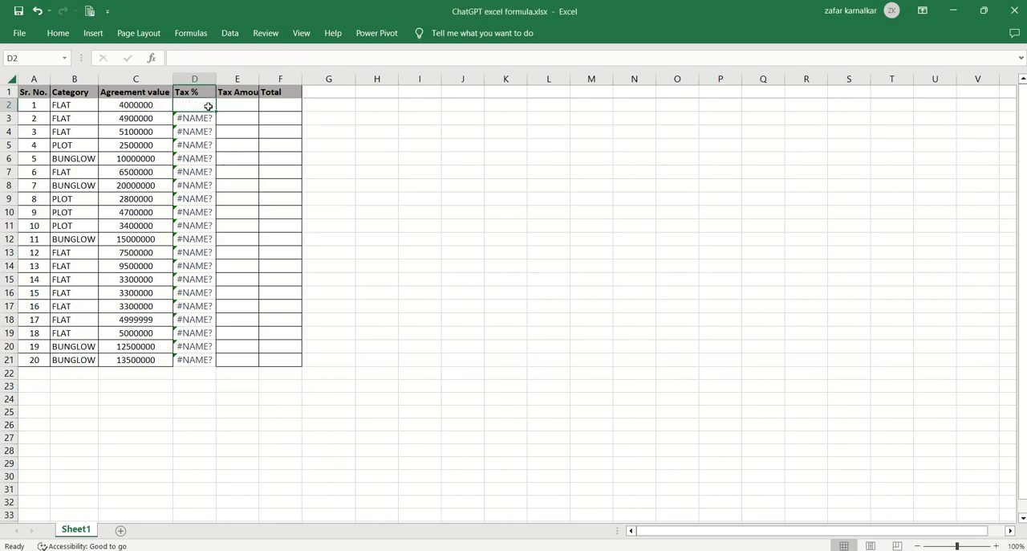
{"action": "type", "text": "=IF(C2<5000000,C2*0.01,C2*0.05)"}
{"action": "key", "text": "Return"}
{"action": "left_click", "coordinate": [208, 105]}
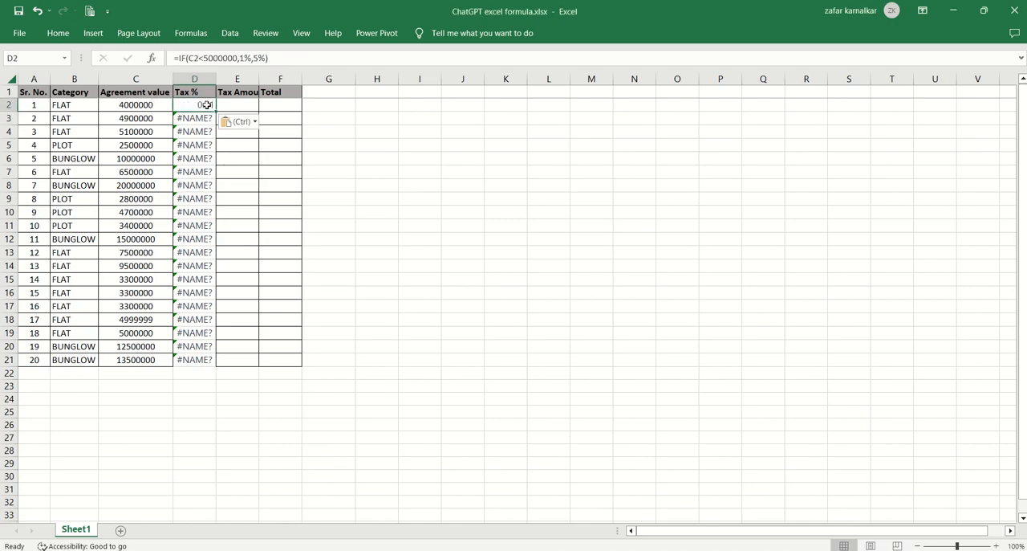
{"action": "double_click", "coordinate": [215, 111]}
{"action": "left_click", "coordinate": [189, 105]}
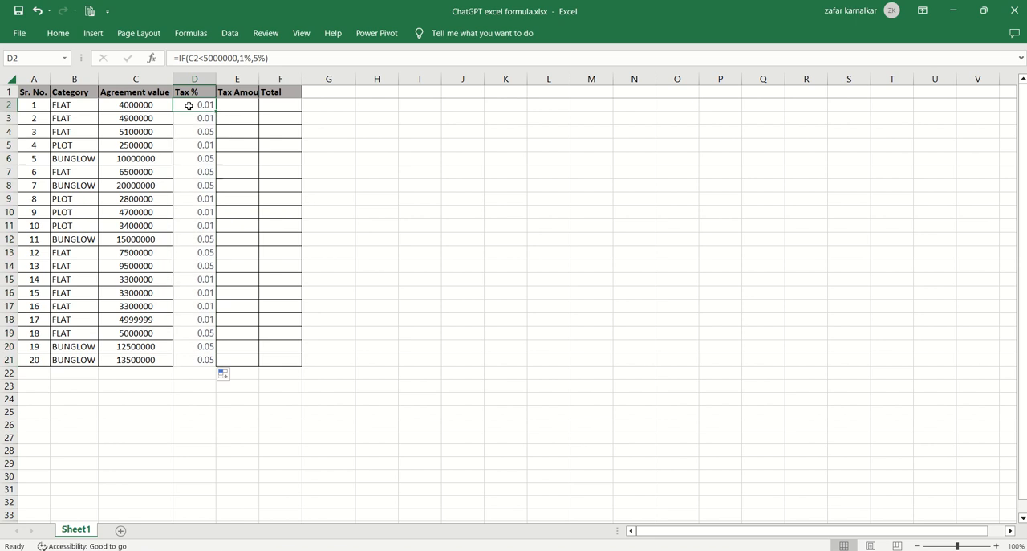
Check the formulas and results down the Tax % column, and copy cell D2.
{"action": "key", "text": "Down"}
{"action": "key", "text": "Down"}
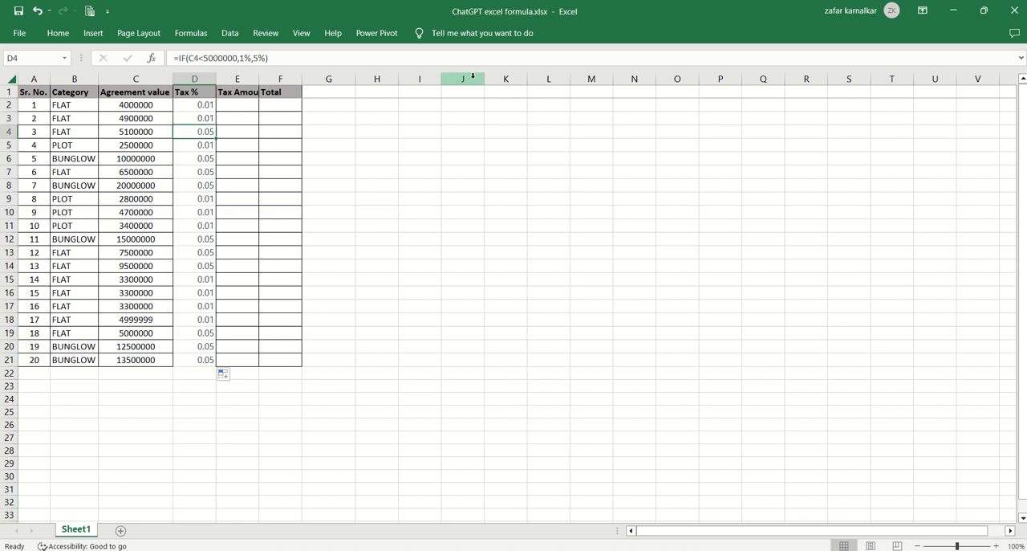
{"action": "key", "text": "Down"}
{"action": "key", "text": "Down"}
{"action": "key", "text": "Down"}
{"action": "key", "text": "Down"}
{"action": "key", "text": "Down"}
{"action": "key", "text": "Down"}
{"action": "key", "text": "Down"}
{"action": "key", "text": "Down"}
{"action": "key", "text": "Down"}
{"action": "key", "text": "Down"}
{"action": "key", "text": "Down"}
{"action": "key", "text": "Down"}
{"action": "key", "text": "Down"}
{"action": "key", "text": "Down"}
{"action": "key", "text": "Up"}
{"action": "key", "text": "Up"}
{"action": "key", "text": "Up"}
{"action": "key", "text": "Up"}
{"action": "key", "text": "Up"}
{"action": "key", "text": "Up"}
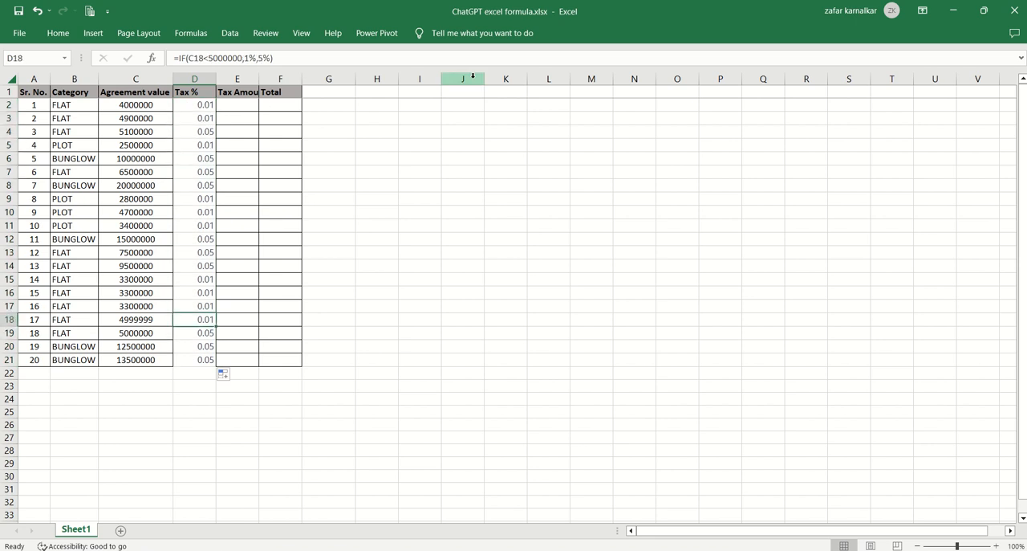
{"action": "key", "text": "Up"}
{"action": "key", "text": "Up"}
{"action": "key", "text": "Up"}
{"action": "key", "text": "Up"}
{"action": "key", "text": "Up"}
{"action": "key", "text": "Up"}
{"action": "key", "text": "Up"}
{"action": "key", "text": "Up"}
{"action": "key", "text": "Up"}
{"action": "key", "text": "Up"}
{"action": "key", "text": "ctrl+c"}
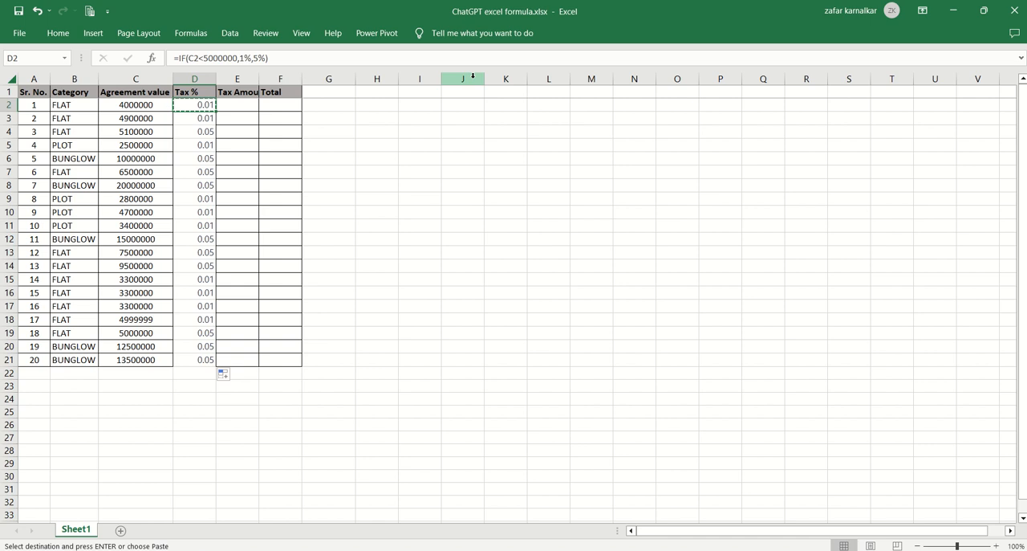
Return to ChatGPT and begin a correction prompt with the line "its coming as 0.01".
{"action": "key", "text": "alt+Tab"}
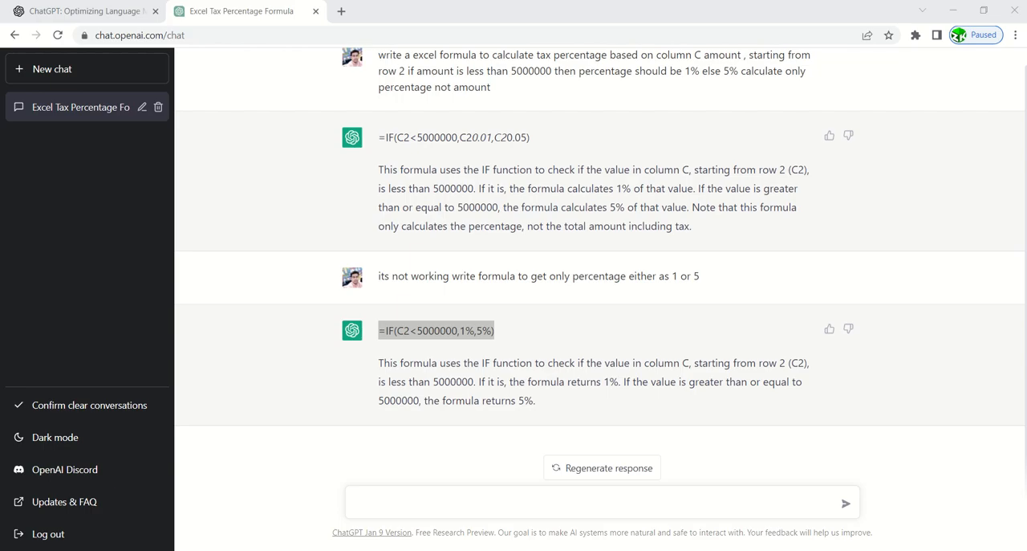
{"action": "left_click", "coordinate": [382, 502]}
{"action": "type", "text": "its"}
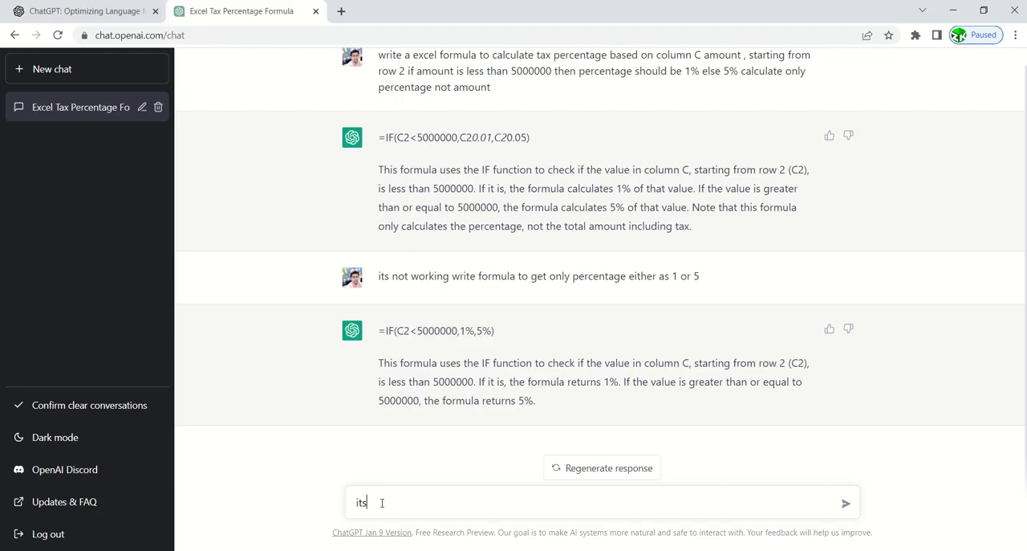
{"action": "type", "text": " coming as 0.01"}
{"action": "key", "text": "shift+Return"}
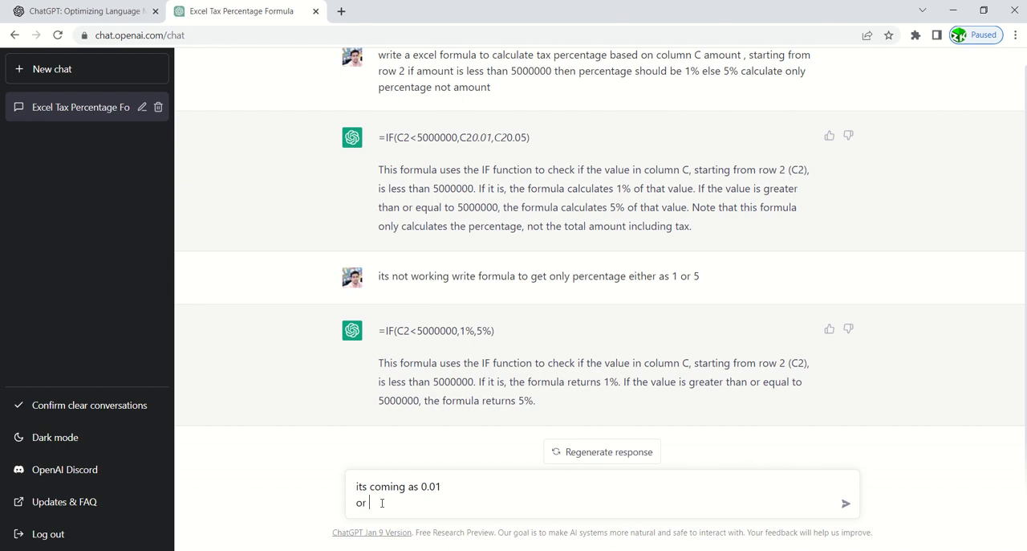
Add "or 0.05 it should be 1 or 5" on the prompt's second line and send it.
{"action": "type", "text": "or 0.05 w"}
{"action": "key", "text": "BackSpace"}
{"action": "type", "text": "it should be 1 or 5"}
{"action": "key", "text": "Return"}
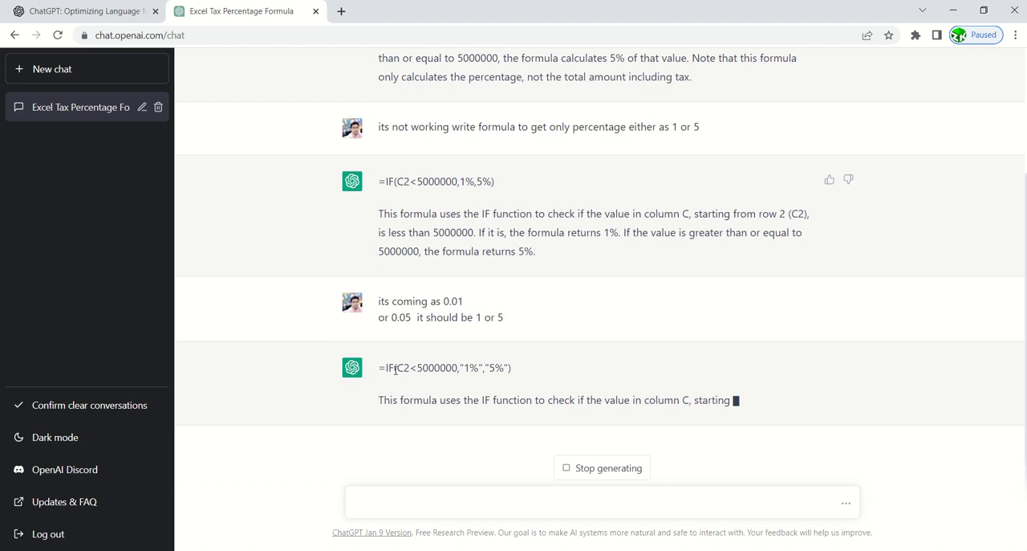
Copy =IF(C2<5000000,"1%","5%") from the ChatGPT reply into Excel cell D2 and fill it down to D21.
{"action": "left_click_drag", "start_coordinate": [378, 368], "coordinate": [519, 343]}
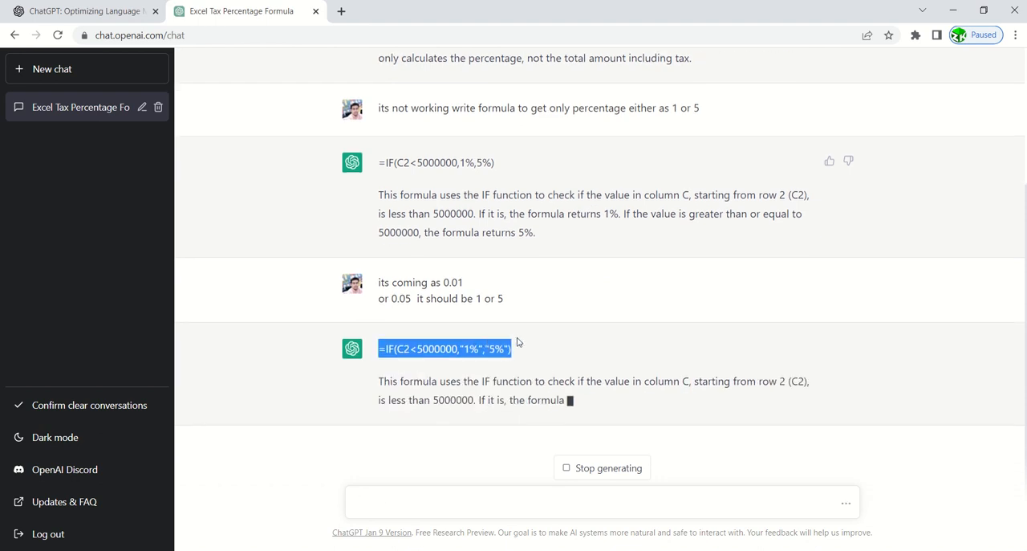
{"action": "key", "text": "alt+Tab"}
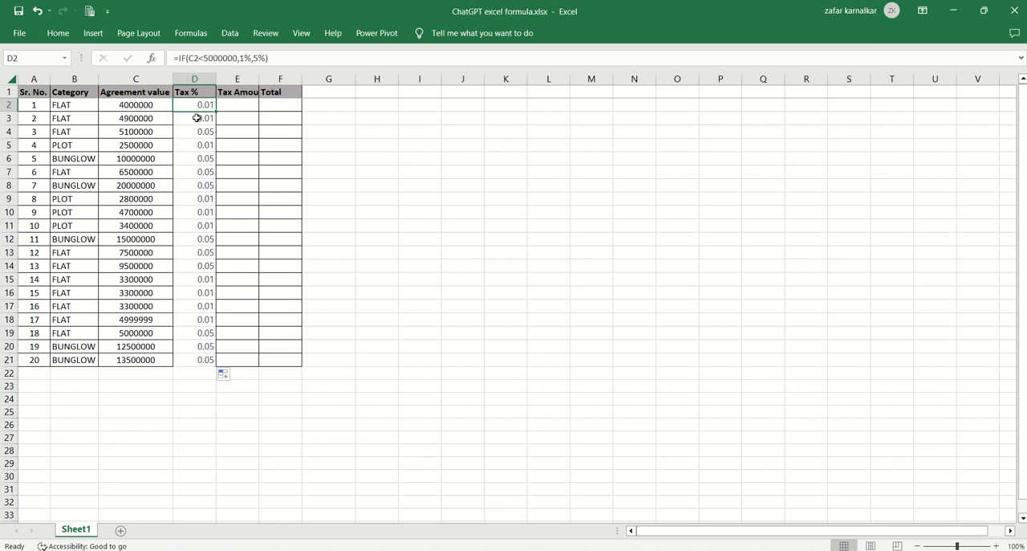
{"action": "left_click", "coordinate": [198, 118]}
{"action": "left_click", "coordinate": [186, 100]}
{"action": "key", "text": "ctrl+v"}
{"action": "key", "text": "Return"}
{"action": "left_click", "coordinate": [201, 105]}
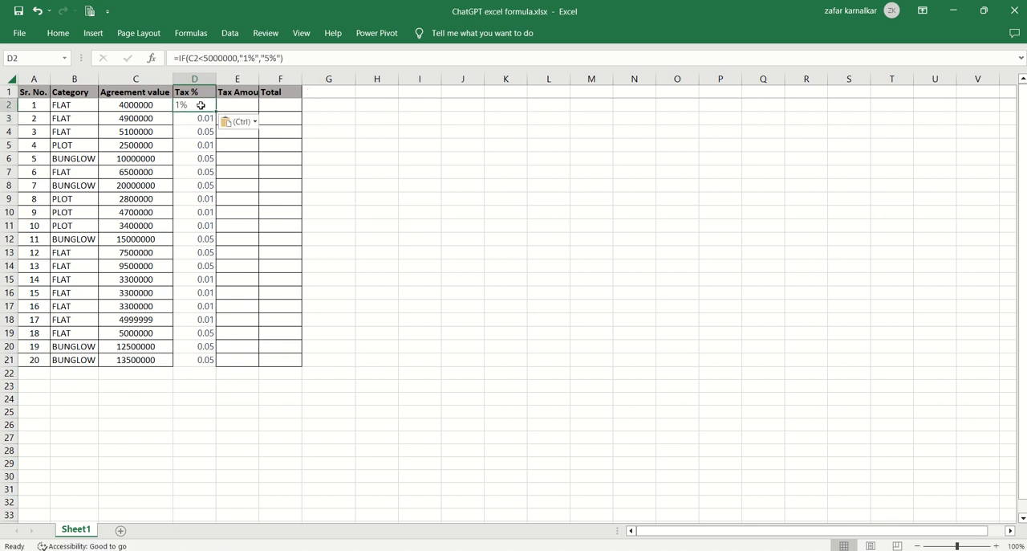
{"action": "double_click", "coordinate": [216, 112]}
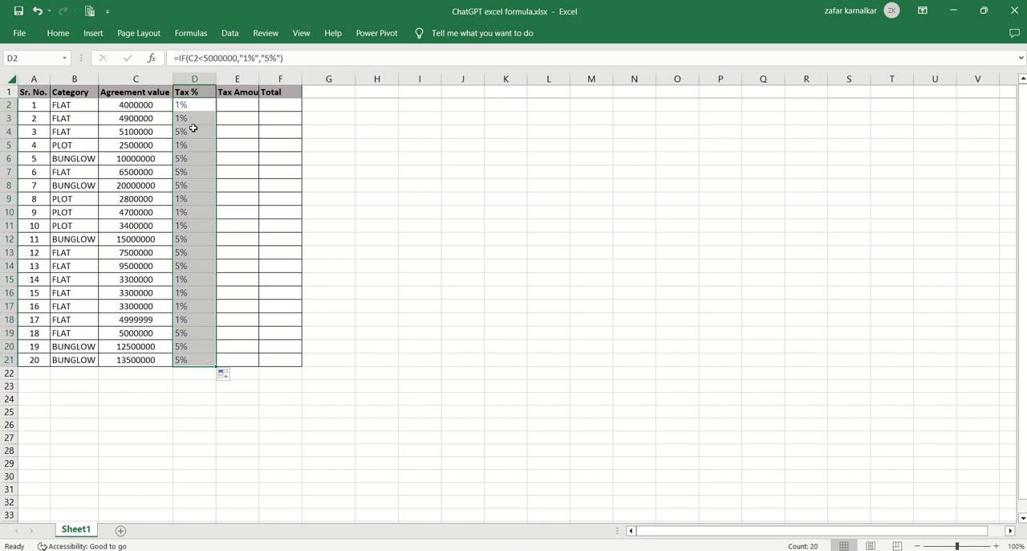
{"action": "key", "text": "alt+Tab"}
{"action": "left_click", "coordinate": [374, 507]}
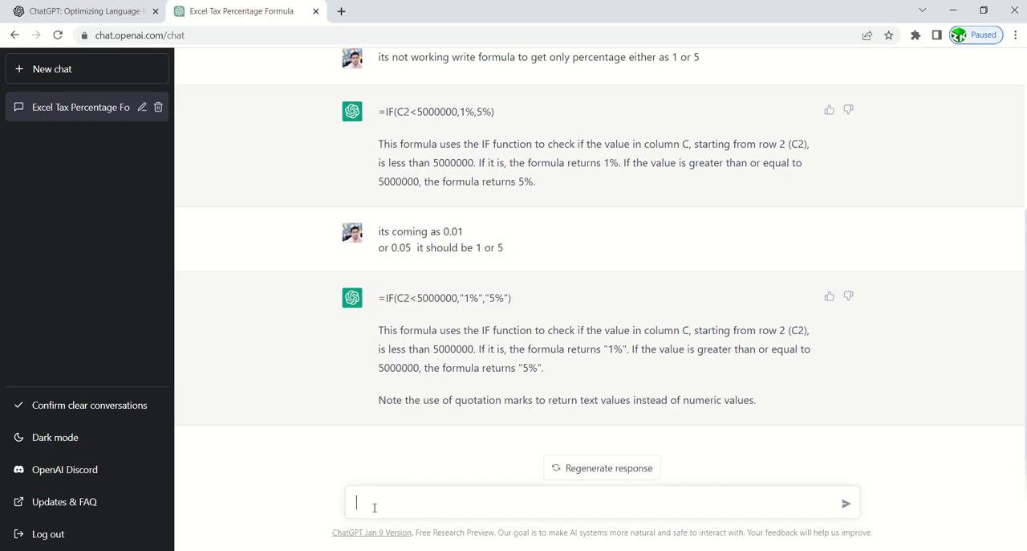
{"action": "key", "text": "alt+Tab"}
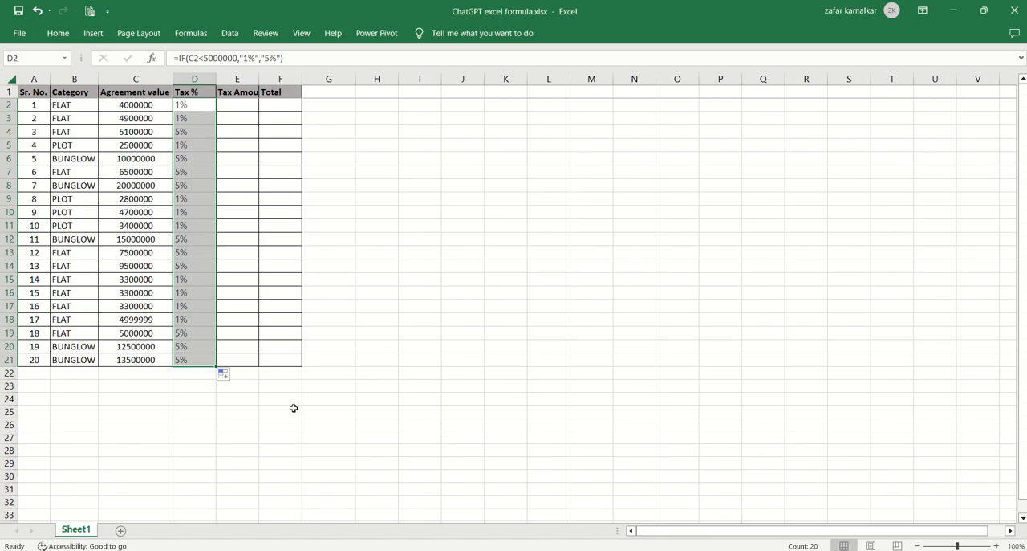
Remove both percent signs so D2 reads =IF(C2<5000000,"1","5"), and fill the formula down the Tax % column to row 21.
{"action": "left_click", "coordinate": [254, 58]}
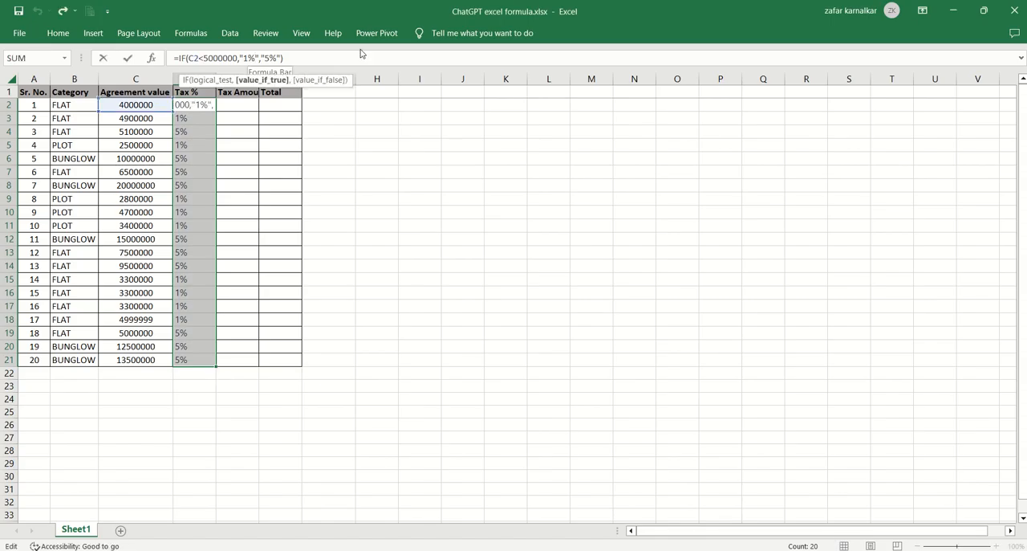
{"action": "key", "text": "BackSpace"}
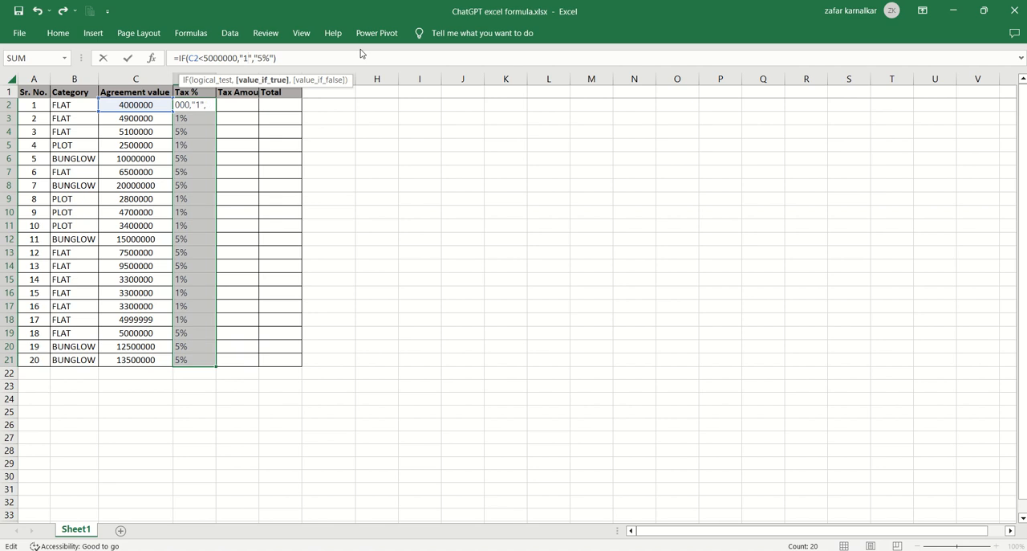
{"action": "key", "text": "Right"}
{"action": "key", "text": "Right"}
{"action": "key", "text": "BackSpace"}
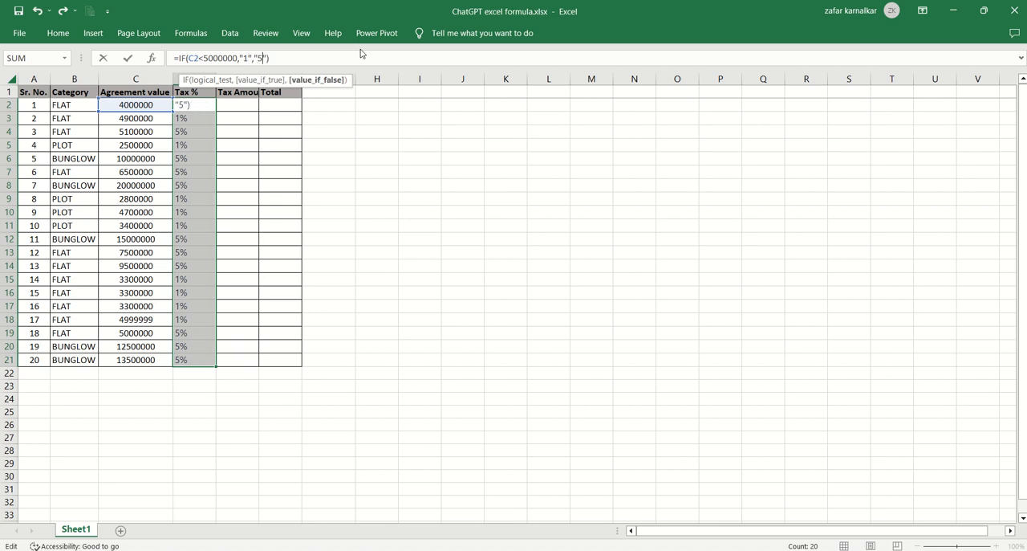
{"action": "key", "text": "Return"}
{"action": "left_click", "coordinate": [201, 106]}
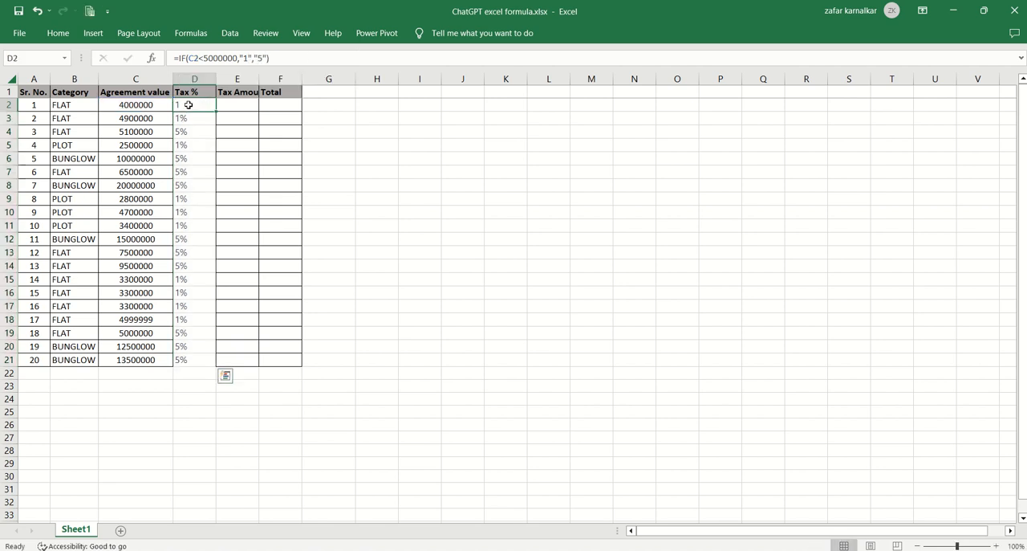
{"action": "double_click", "coordinate": [216, 111]}
{"action": "left_click", "coordinate": [206, 105]}
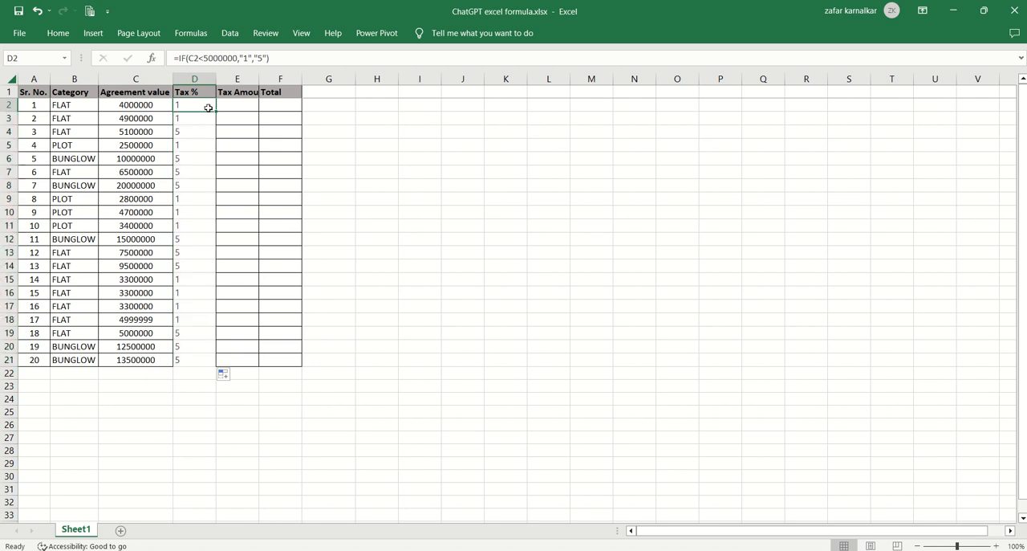
Compare the Tax % results and their formulas with the agreement values row by row down the table.
{"action": "key", "text": "Down"}
{"action": "key", "text": "Down"}
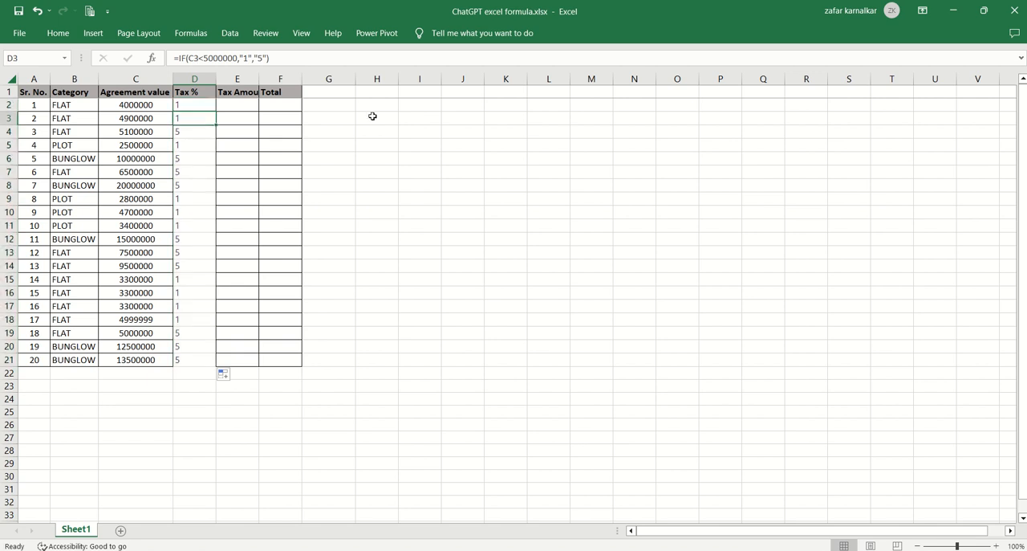
{"action": "key", "text": "Up"}
{"action": "key", "text": "Up"}
{"action": "key", "text": "Up"}
{"action": "key", "text": "Down"}
{"action": "key", "text": "Down"}
{"action": "key", "text": "Down"}
{"action": "key", "text": "Down"}
{"action": "key", "text": "Down"}
{"action": "key", "text": "Down"}
{"action": "key", "text": "Down"}
{"action": "key", "text": "Down"}
{"action": "key", "text": "Down"}
{"action": "key", "text": "Down"}
{"action": "key", "text": "Down"}
{"action": "key", "text": "Down"}
{"action": "key", "text": "Down"}
{"action": "key", "text": "Down"}
{"action": "key", "text": "Down"}
{"action": "key", "text": "Down"}
{"action": "key", "text": "Down"}
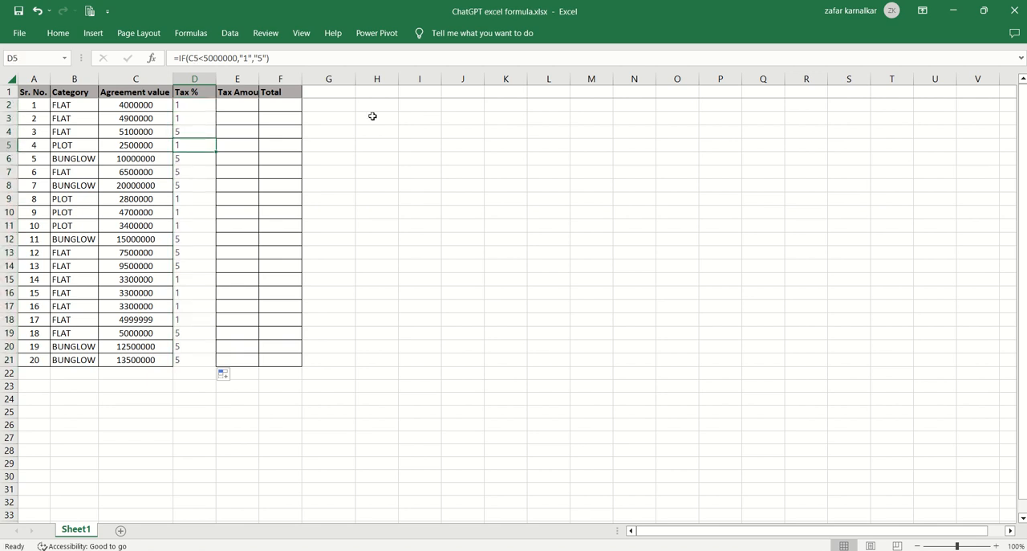
{"action": "key", "text": "Up"}
{"action": "key", "text": "Up"}
{"action": "key", "text": "Up"}
{"action": "key", "text": "Up"}
{"action": "key", "text": "Up"}
{"action": "key", "text": "Up"}
{"action": "key", "text": "Up"}
{"action": "key", "text": "Up"}
{"action": "key", "text": "Up"}
{"action": "key", "text": "Up"}
{"action": "key", "text": "Up"}
{"action": "key", "text": "Up"}
{"action": "key", "text": "Up"}
{"action": "key", "text": "Up"}
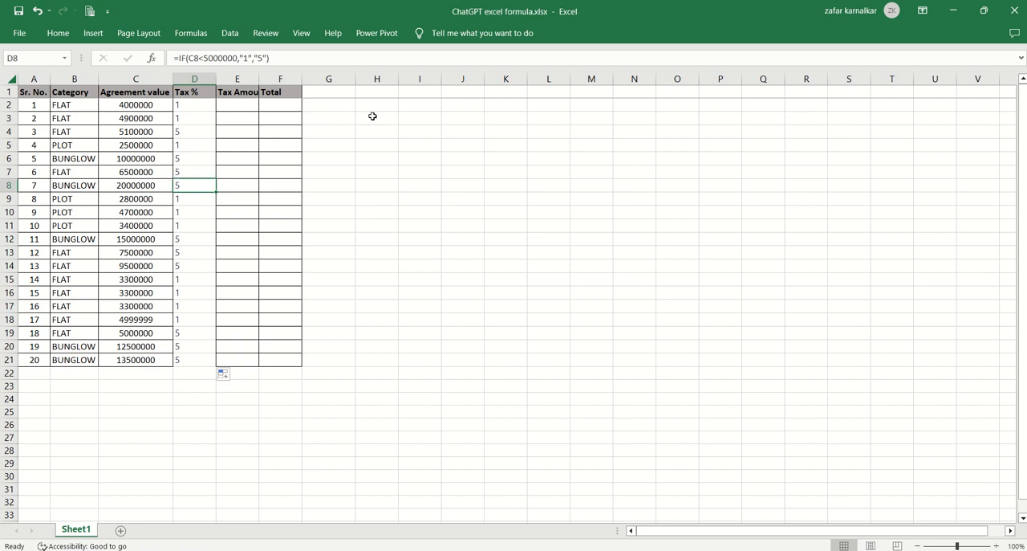
{"action": "key", "text": "Left"}
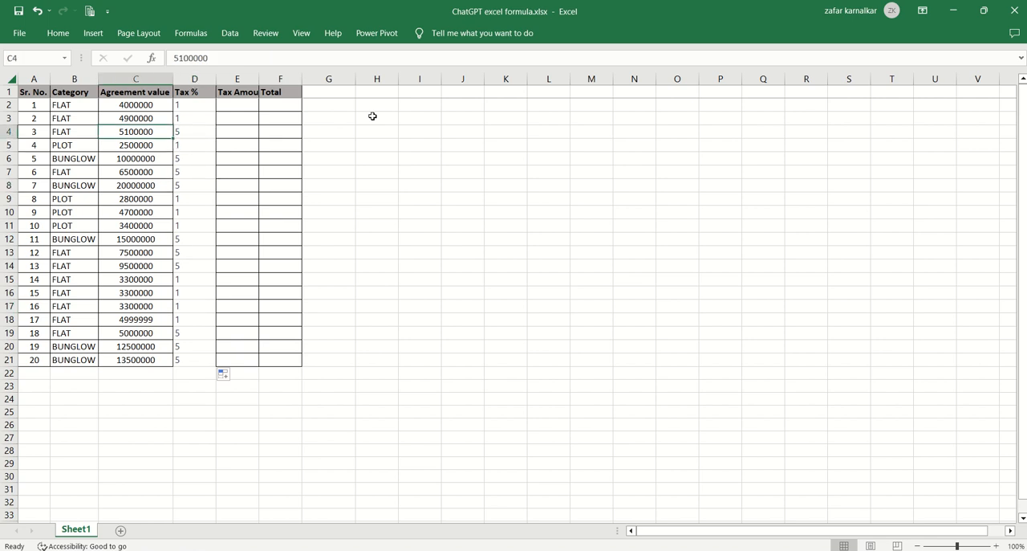
{"action": "key", "text": "Down"}
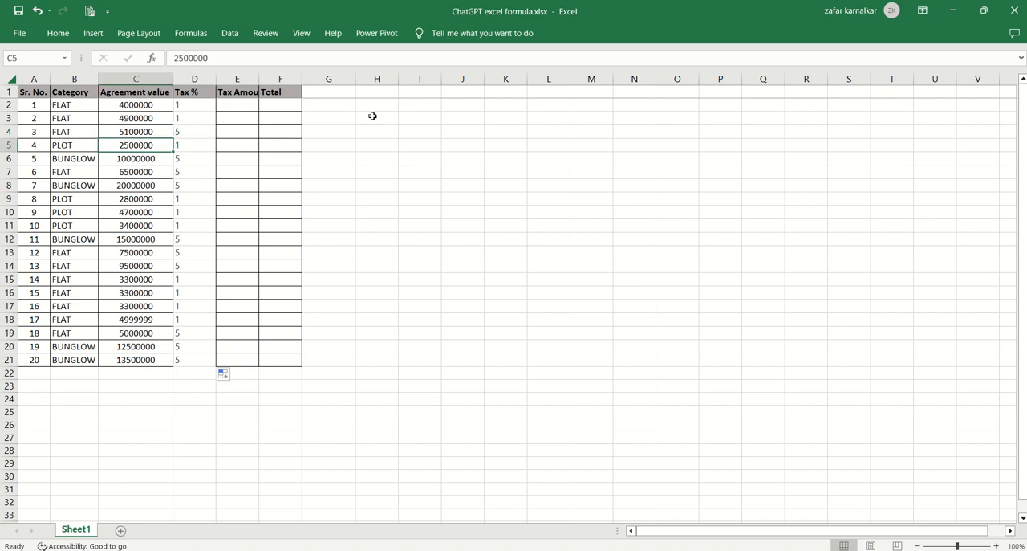
{"action": "key", "text": "Right"}
{"action": "key", "text": "Up"}
{"action": "key", "text": "Up"}
{"action": "key", "text": "Up"}
{"action": "key", "text": "Up"}
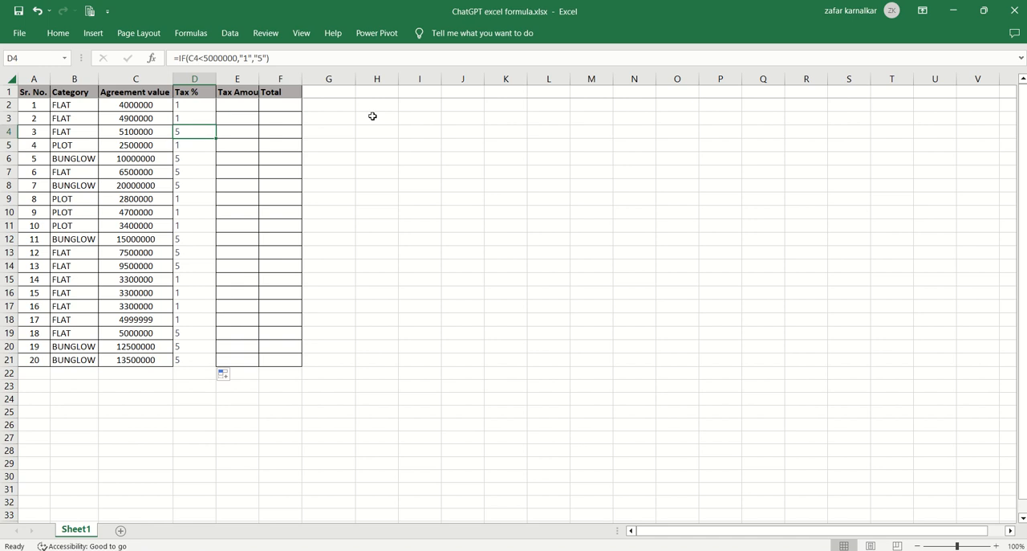
{"action": "key", "text": "Down"}
{"action": "key", "text": "Down"}
{"action": "key", "text": "Down"}
{"action": "key", "text": "Down"}
{"action": "key", "text": "Down"}
{"action": "key", "text": "Down"}
{"action": "key", "text": "Down"}
{"action": "key", "text": "Down"}
{"action": "key", "text": "Down"}
{"action": "key", "text": "Down"}
{"action": "key", "text": "Down"}
{"action": "key", "text": "Down"}
{"action": "key", "text": "Down"}
{"action": "key", "text": "Down"}
{"action": "key", "text": "Down"}
{"action": "key", "text": "Down"}
{"action": "key", "text": "Down"}
{"action": "key", "text": "Down"}
{"action": "key", "text": "Down"}
{"action": "key", "text": "Down"}
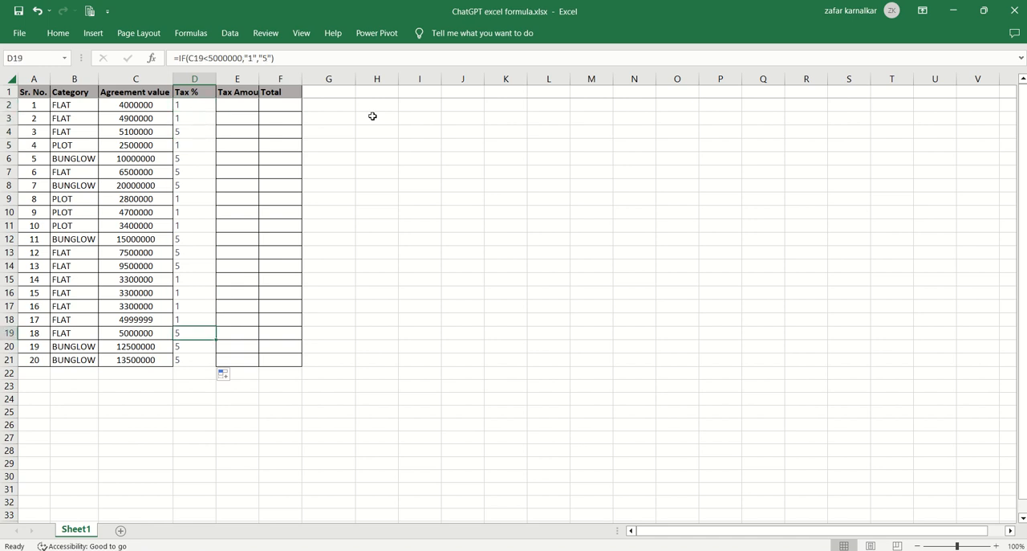
Compare the category, agreement value and Tax % formula of the PLOT entry in row 5.
{"action": "key", "text": "Left"}
{"action": "key", "text": "Up"}
{"action": "key", "text": "Up"}
{"action": "key", "text": "Up"}
{"action": "key", "text": "Up"}
{"action": "key", "text": "Up"}
{"action": "key", "text": "Up"}
{"action": "key", "text": "Up"}
{"action": "key", "text": "Up"}
{"action": "key", "text": "Up"}
{"action": "key", "text": "Up"}
{"action": "key", "text": "Up"}
{"action": "key", "text": "Up"}
{"action": "key", "text": "Up"}
{"action": "key", "text": "Up"}
{"action": "key", "text": "Up"}
{"action": "key", "text": "Up"}
{"action": "key", "text": "Up"}
{"action": "key", "text": "Up"}
{"action": "key", "text": "Up"}
{"action": "key", "text": "Up"}
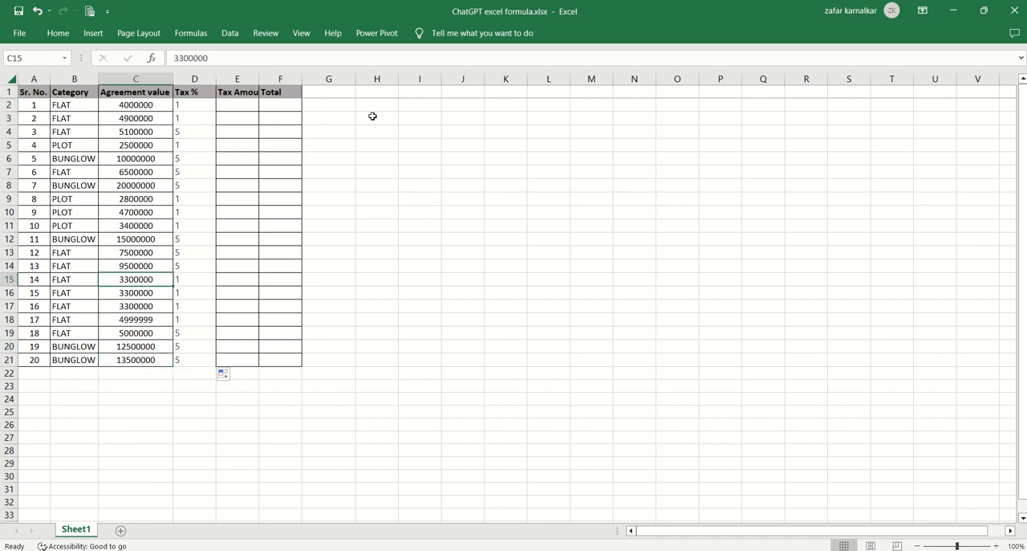
{"action": "key", "text": "Left"}
{"action": "key", "text": "Down"}
{"action": "key", "text": "Down"}
{"action": "key", "text": "Down"}
{"action": "key", "text": "Down"}
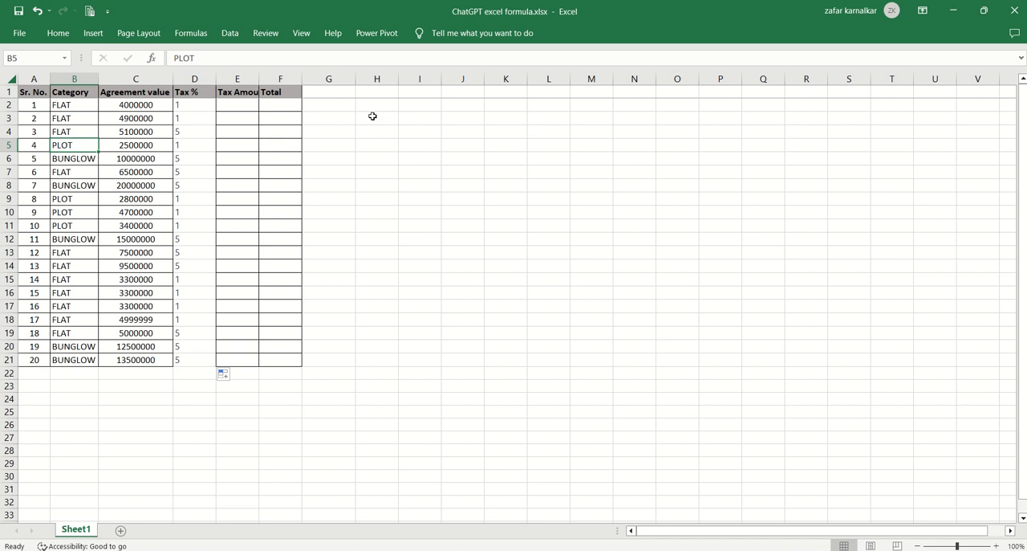
{"action": "key", "text": "Right"}
{"action": "key", "text": "Right"}
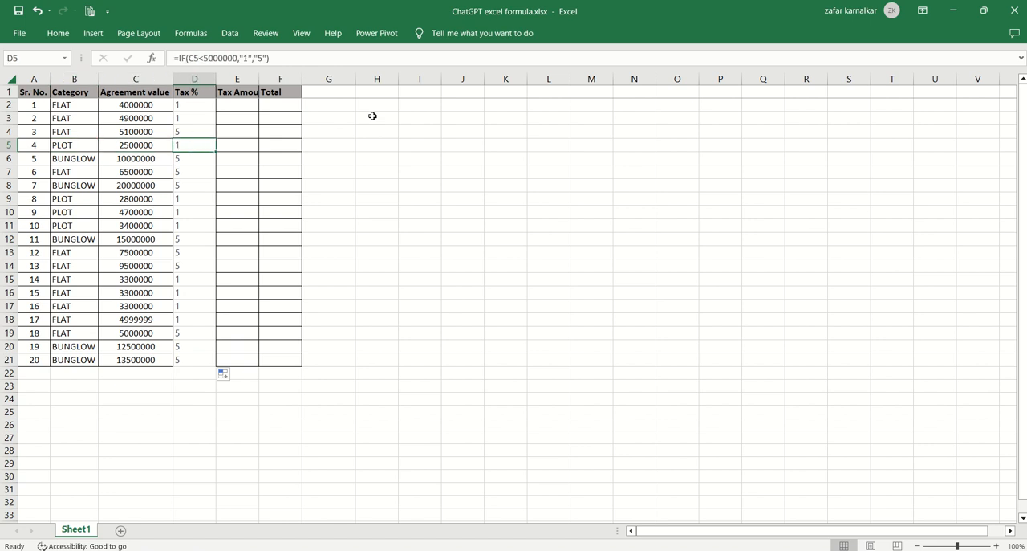
{"action": "key", "text": "Left"}
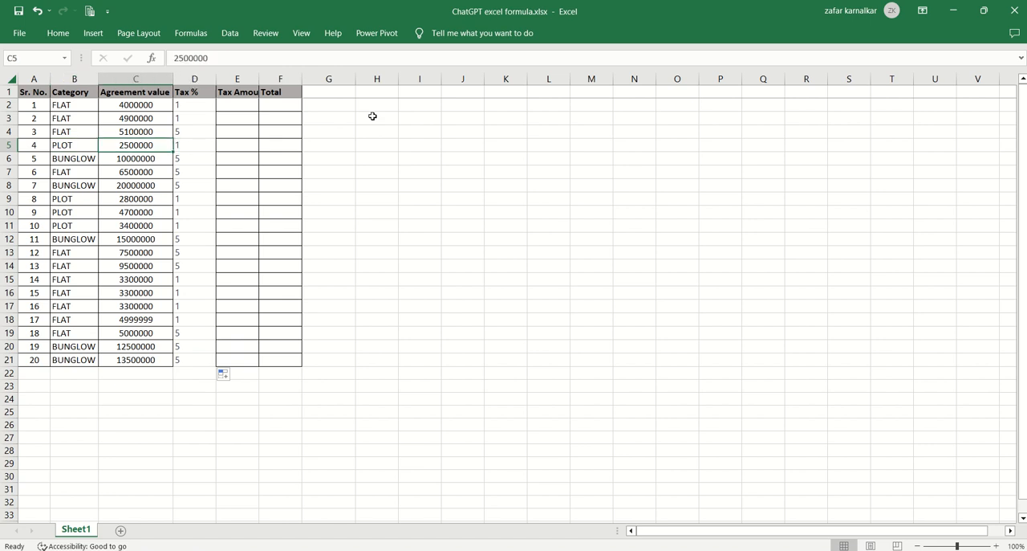
Check the category, agreement value and Tax % formula of the BUNGLOW entry in row 8.
{"action": "key", "text": "Left"}
{"action": "key", "text": "Down"}
{"action": "key", "text": "Down"}
{"action": "key", "text": "Down"}
{"action": "key", "text": "Right"}
{"action": "key", "text": "Right"}
{"action": "key", "text": "Left"}
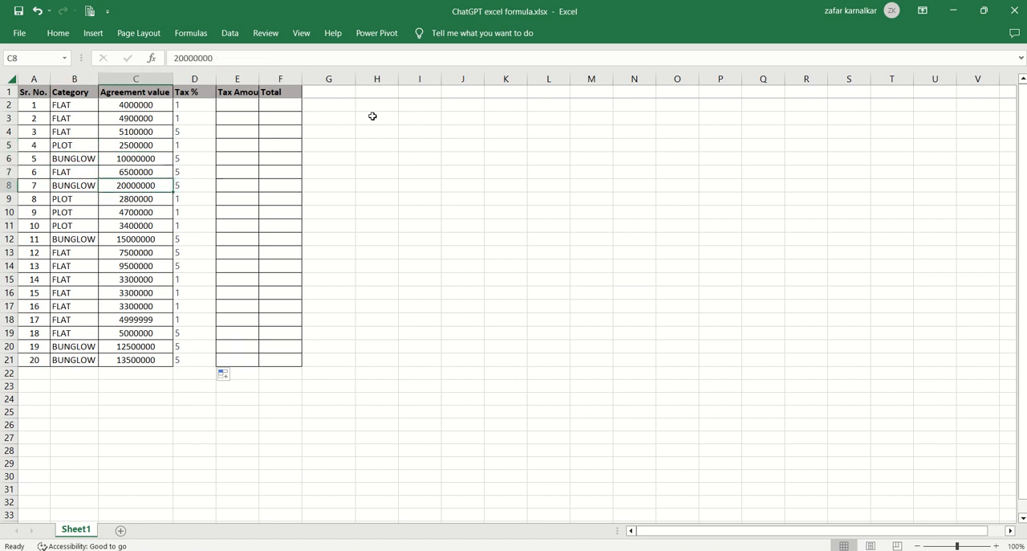
{"action": "key", "text": "Right"}
{"action": "key", "text": "Left"}
{"action": "key", "text": "Left"}
{"action": "key", "text": "Left"}
{"action": "key", "text": "Right"}
{"action": "key", "text": "Right"}
{"action": "key", "text": "Right"}
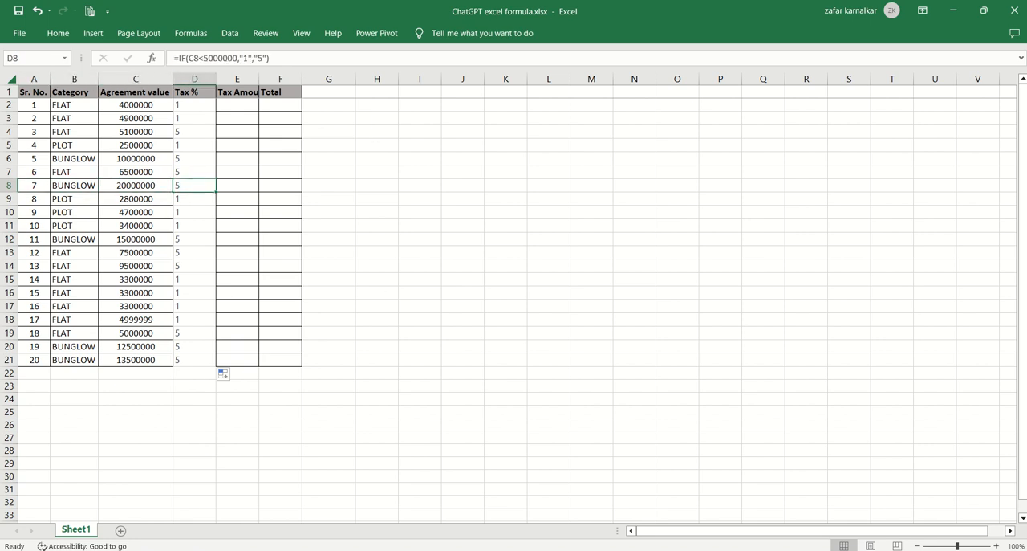
Switch to ChatGPT and begin a prompt with "change the formula if category in column B is as PLOT make tax percentage as 0".
{"action": "left_click", "coordinate": [412, 550]}
{"action": "type", "text": "cha"}
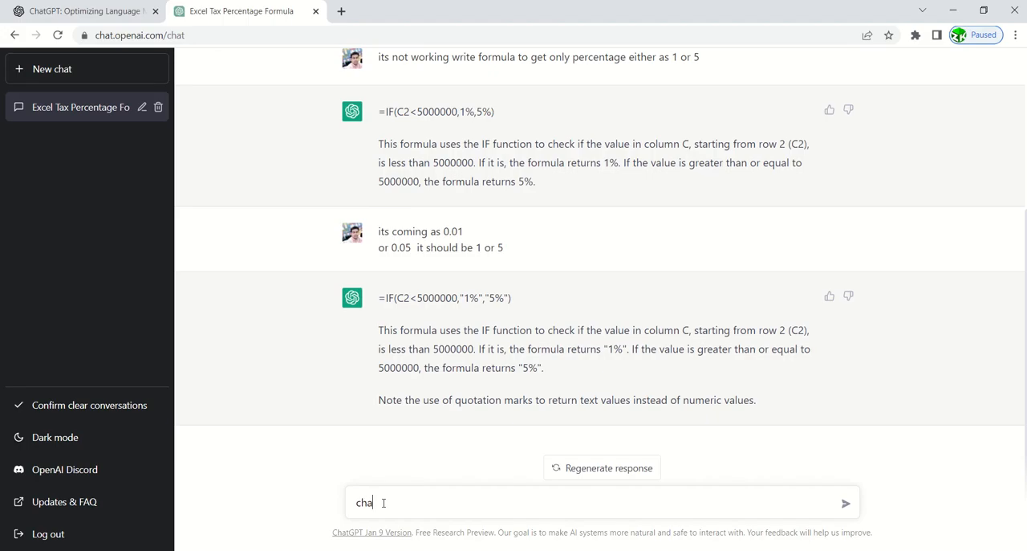
{"action": "type", "text": "nge the formula if ca"}
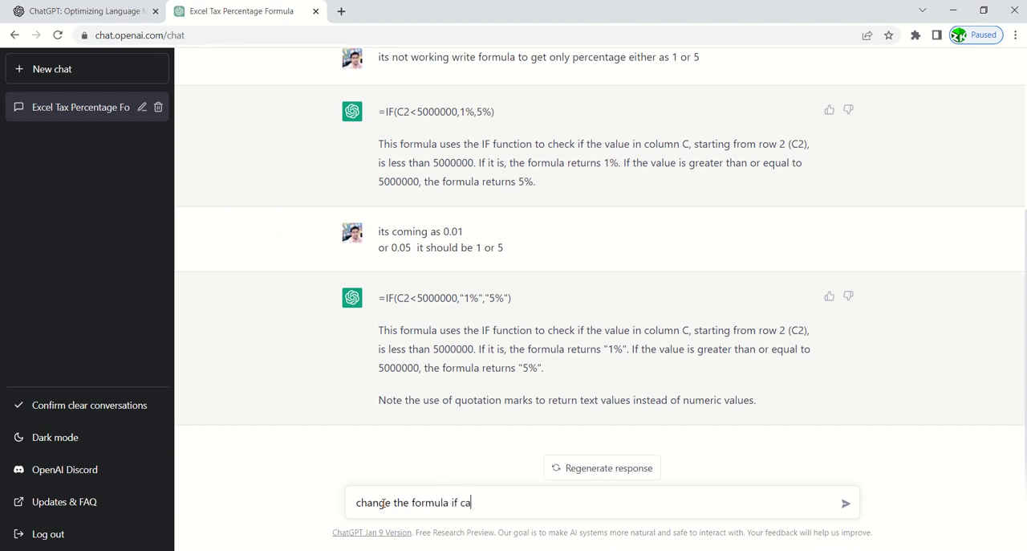
{"action": "type", "text": "tegory in column B"}
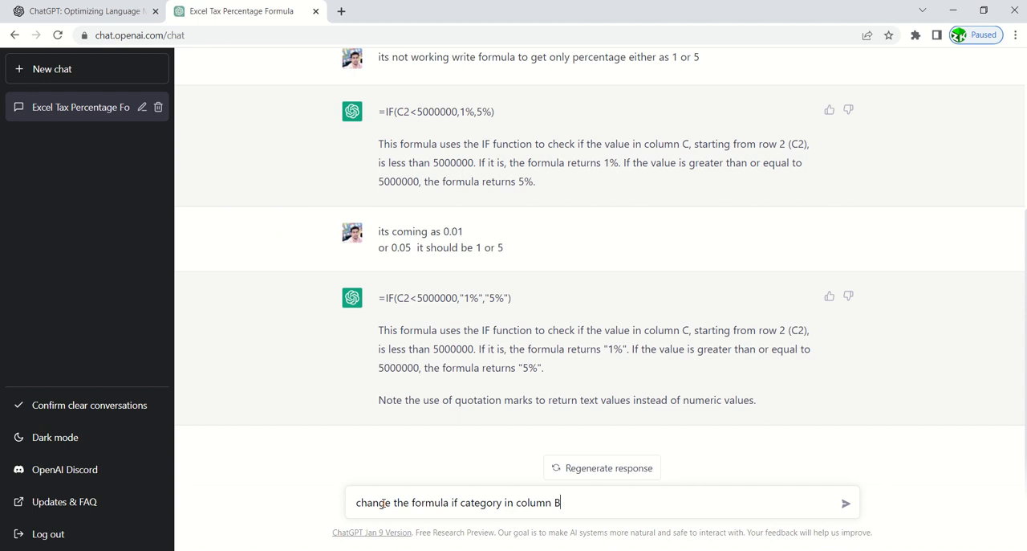
{"action": "type", "text": " is as PLOT make tax percen"}
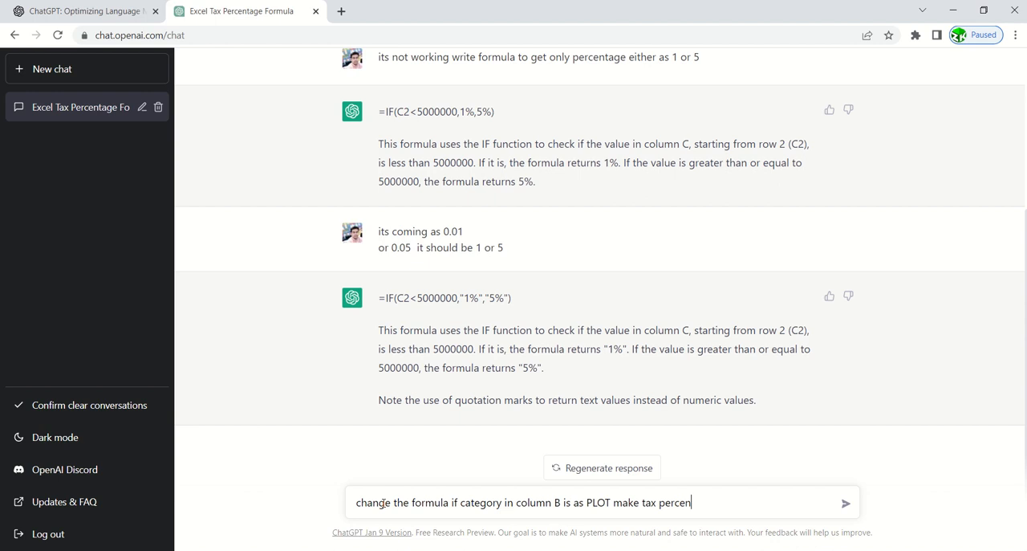
{"action": "type", "text": "tage as 0 and if it is"}
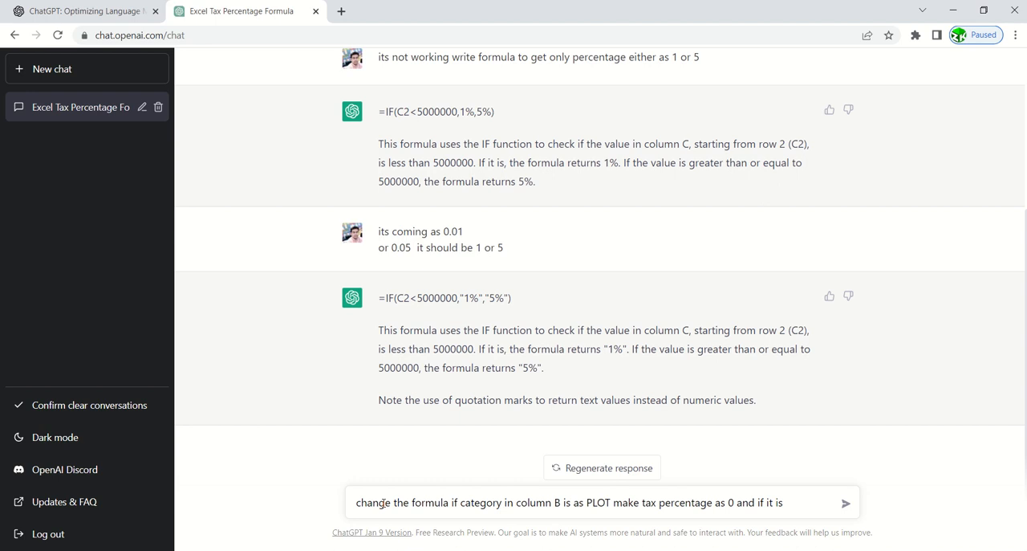
{"action": "type", "text": " BUNLOW"}
Continue the prompt with "and if it is BUNGLOW tax percentage should be 8".
{"action": "key", "text": "BackSpace"}
{"action": "key", "text": "BackSpace"}
{"action": "key", "text": "BackSpace"}
{"action": "key", "text": "BackSpace"}
{"action": "key", "text": "BackSpace"}
{"action": "type", "text": "UNGLOW tax "}
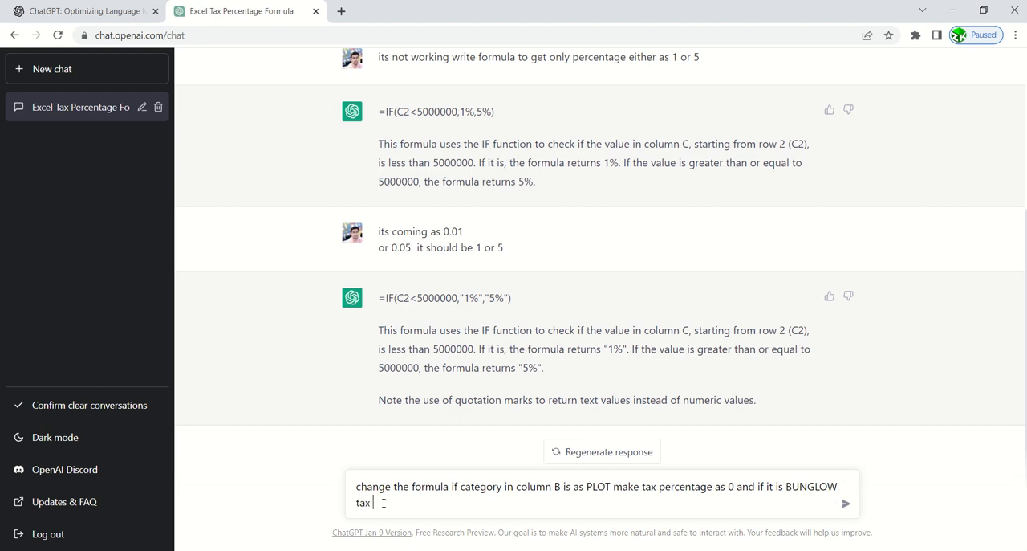
{"action": "type", "text": "percentag"}
{"action": "type", "text": "e shousl"}
{"action": "type", "text": "ould "}
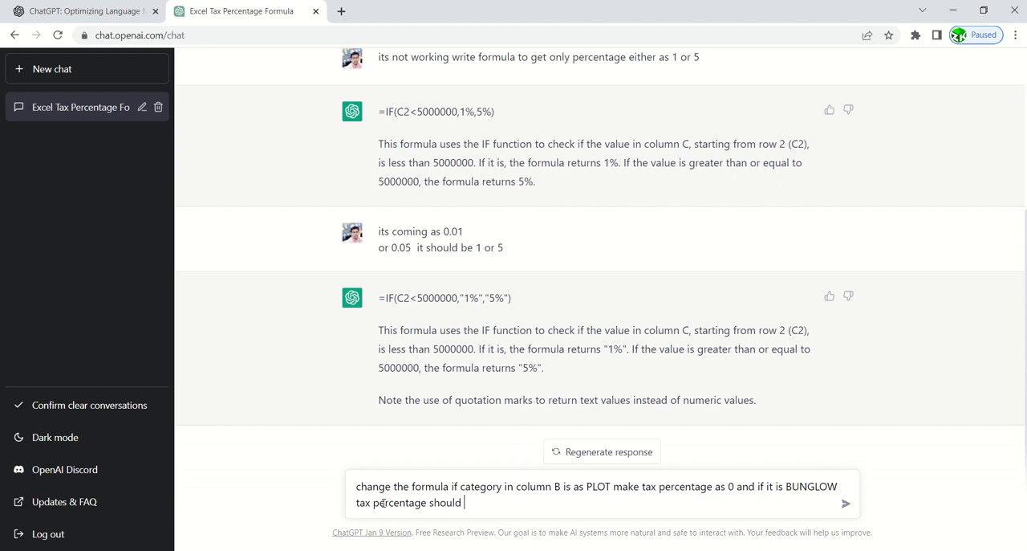
{"action": "type", "text": "be 8% else fol"}
{"action": "type", "text": "ow"}
Finish the prompt with "% else follow the first logic of based on amount" and send it.
{"action": "key", "text": "BackSpace"}
{"action": "key", "text": "BackSpace"}
{"action": "key", "text": "BackSpace"}
{"action": "key", "text": "BackSpace"}
{"action": "key", "text": "BackSpace"}
{"action": "key", "text": "BackSpace"}
{"action": "type", "text": "follow the first log"}
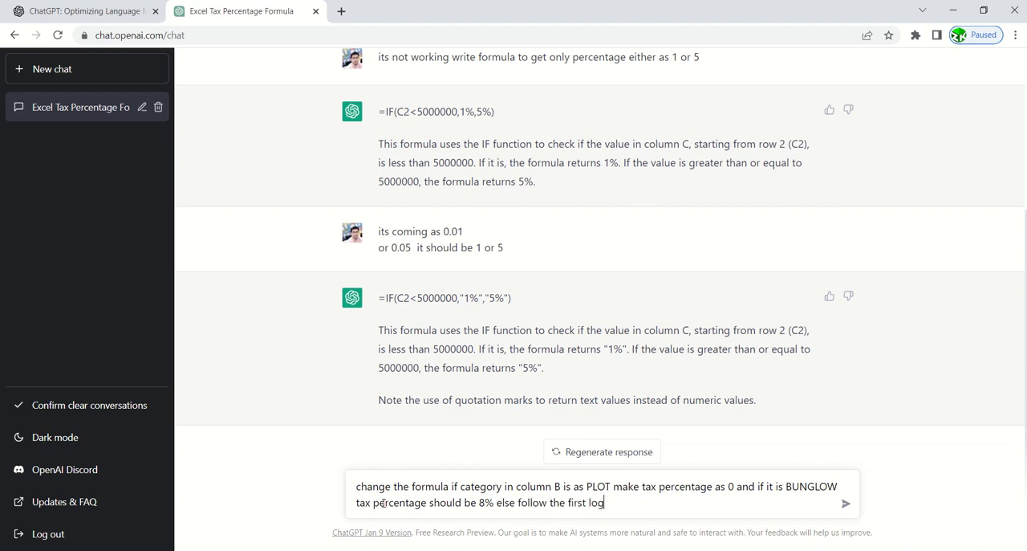
{"action": "type", "text": "ic of based on amo"}
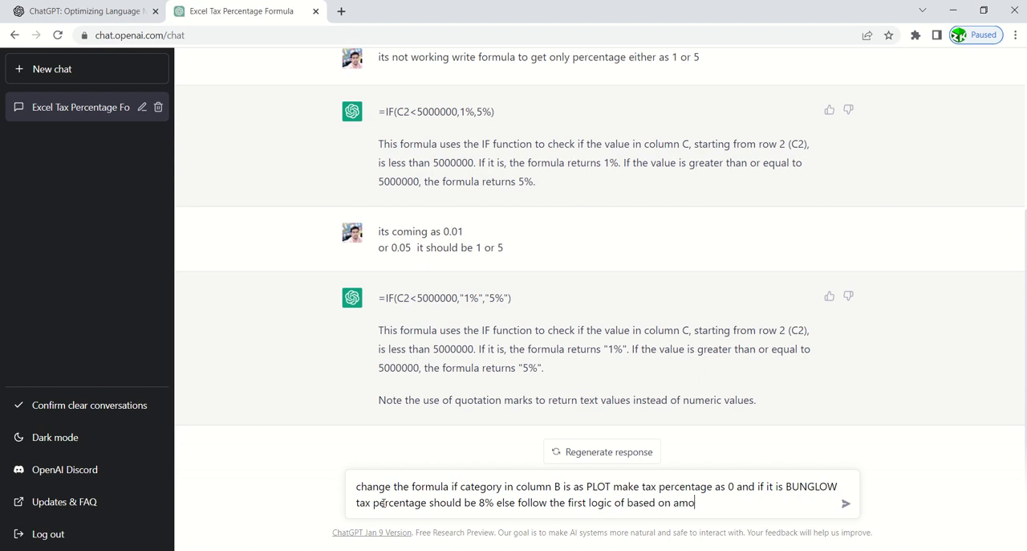
{"action": "type", "text": "unt"}
{"action": "key", "text": "Return"}
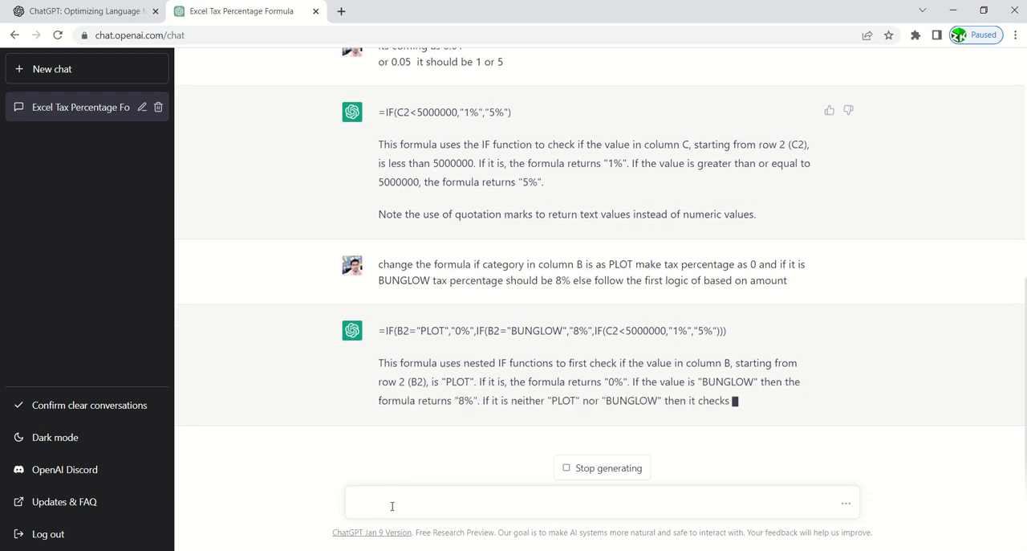
Send ChatGPT the follow-up request "write without % sign".
{"action": "type", "text": "write wit"}
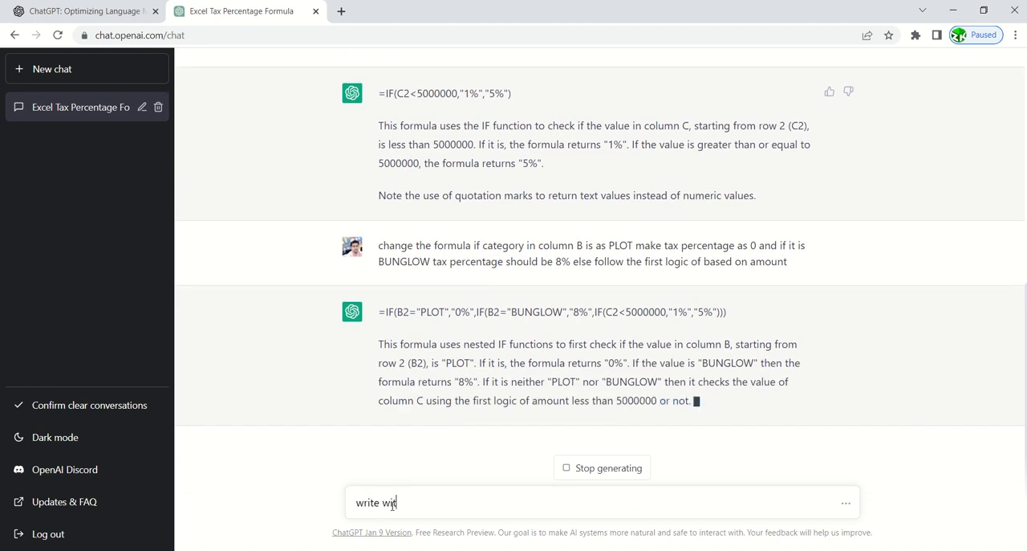
{"action": "type", "text": "hout % sign"}
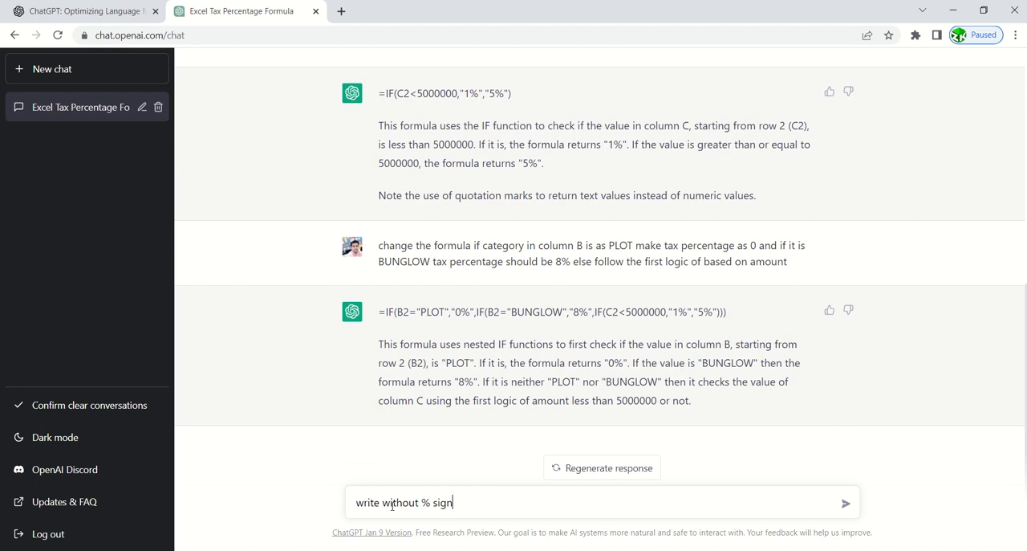
{"action": "key", "text": "Return"}
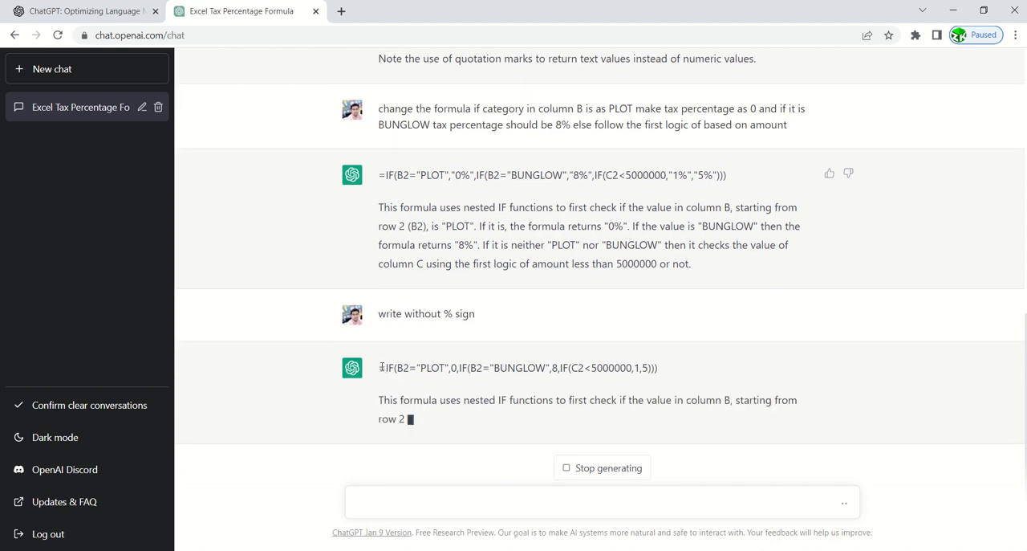
Copy =IF(B2="PLOT",0,IF(B2="BUNGLOW",8,IF(C2<5000000,1,5))) from the ChatGPT reply into Excel cell D2 and fill it down to D21.
{"action": "triple_click", "coordinate": [379, 350]}
{"action": "left_click", "coordinate": [379, 350]}
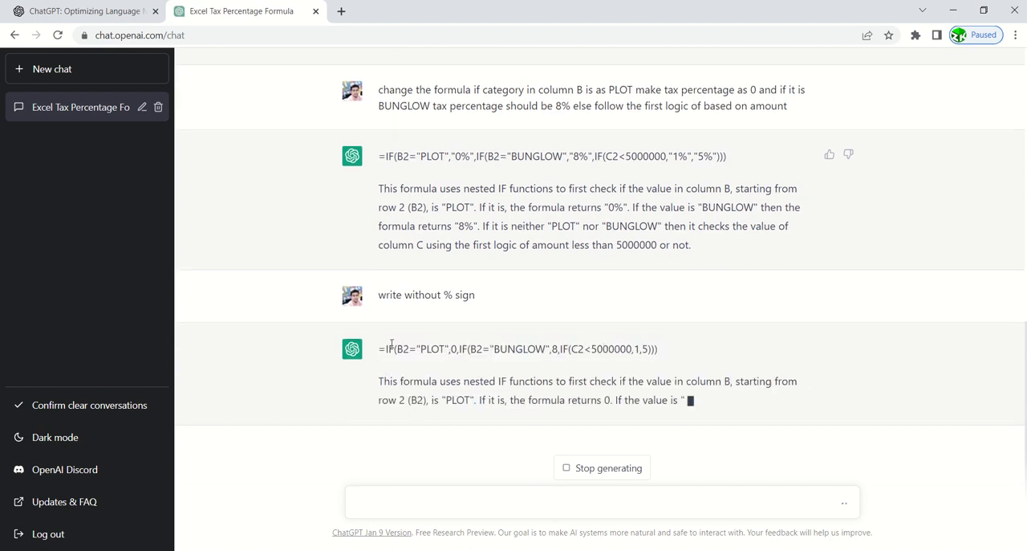
{"action": "left_click_drag", "start_coordinate": [379, 350], "coordinate": [681, 339]}
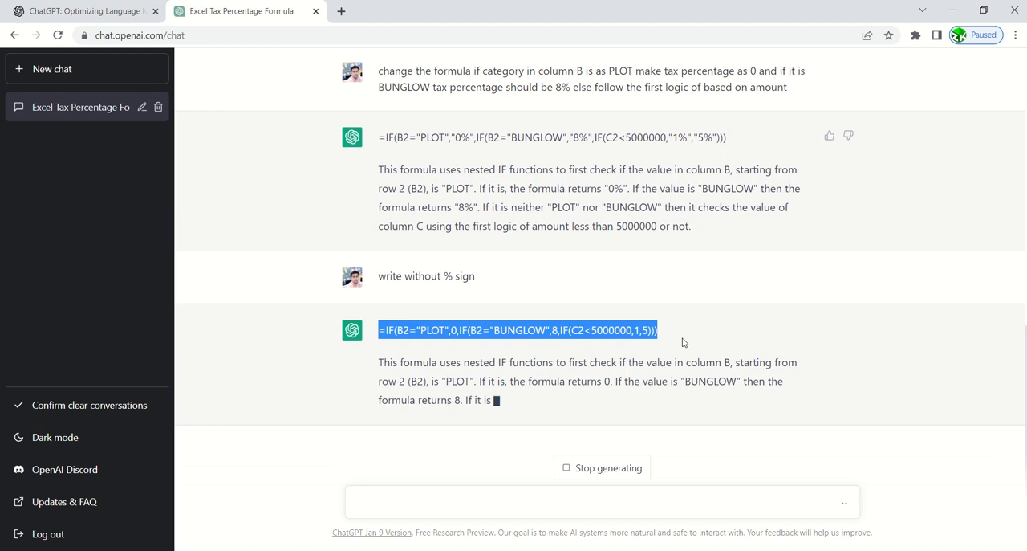
{"action": "key", "text": "alt+Tab"}
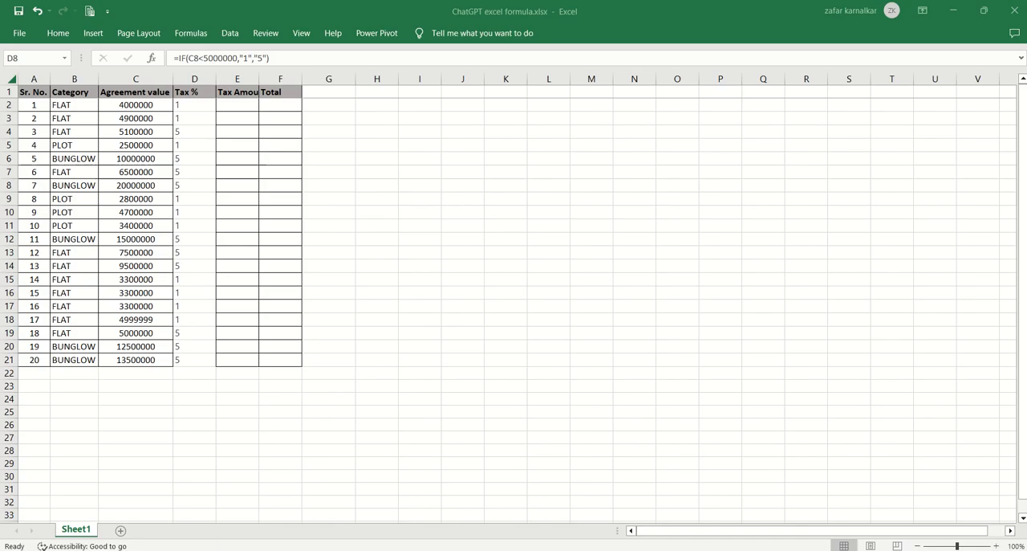
{"action": "left_click", "coordinate": [200, 188]}
{"action": "left_click", "coordinate": [213, 105]}
{"action": "key", "text": "ctrl+v"}
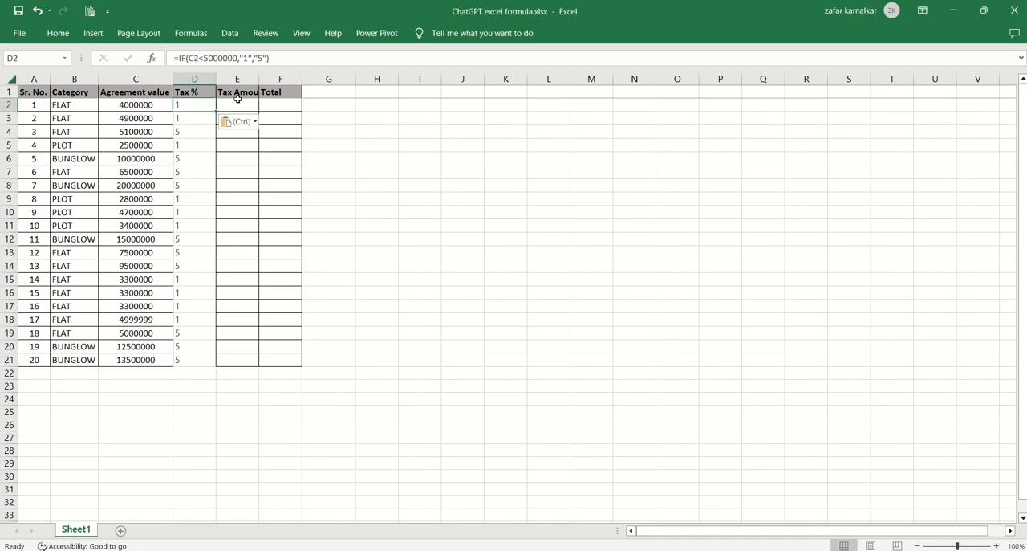
{"action": "key", "text": "Return"}
{"action": "left_click", "coordinate": [213, 105]}
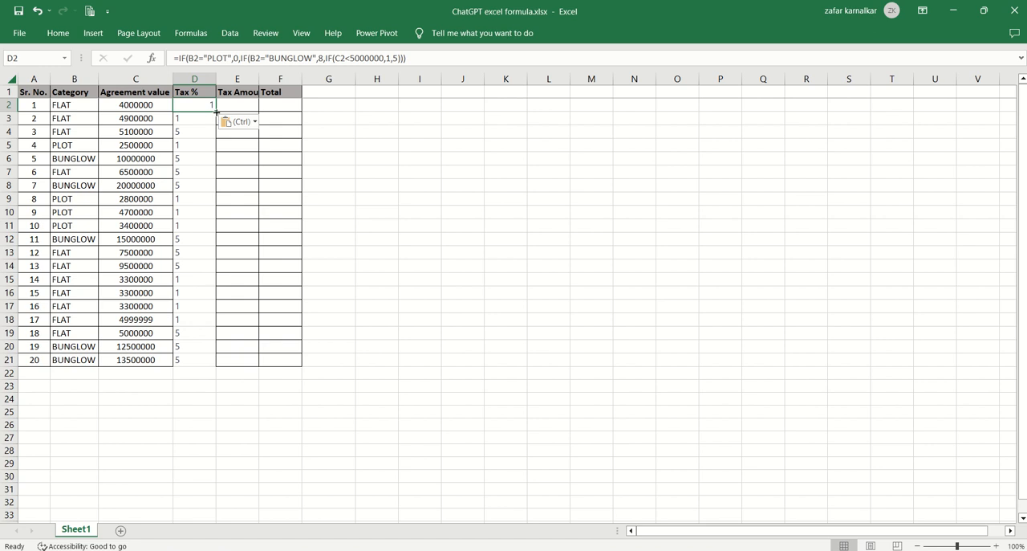
{"action": "double_click", "coordinate": [216, 113]}
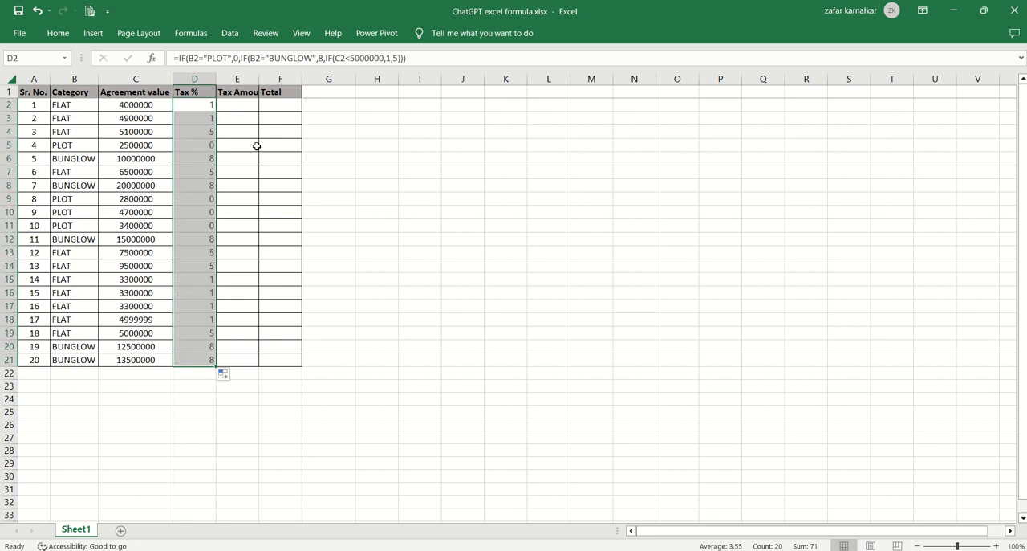
Check the Tax % results of the FLAT entries in rows 2 to 4 against their agreement values.
{"action": "key", "text": "Down"}
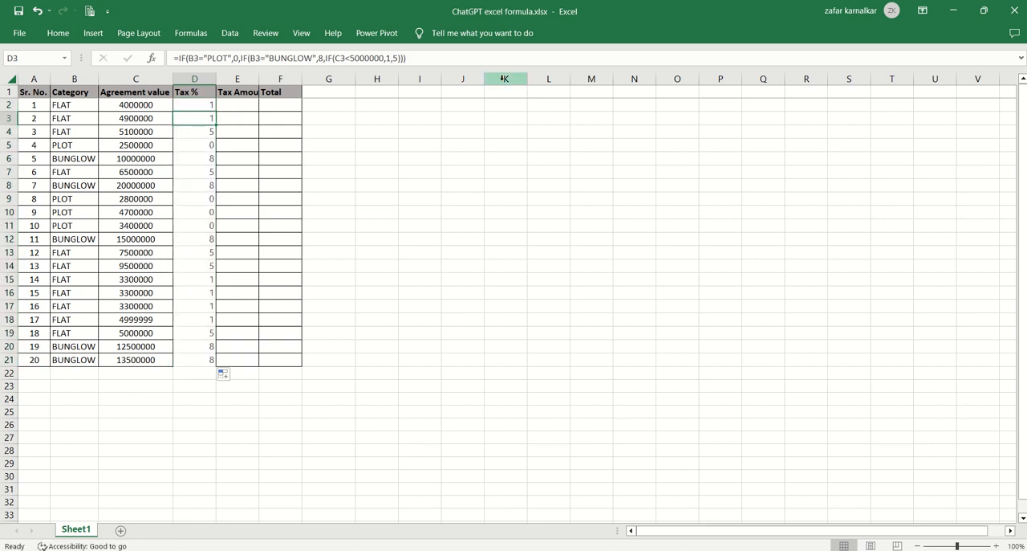
{"action": "key", "text": "Up"}
{"action": "key", "text": "Left"}
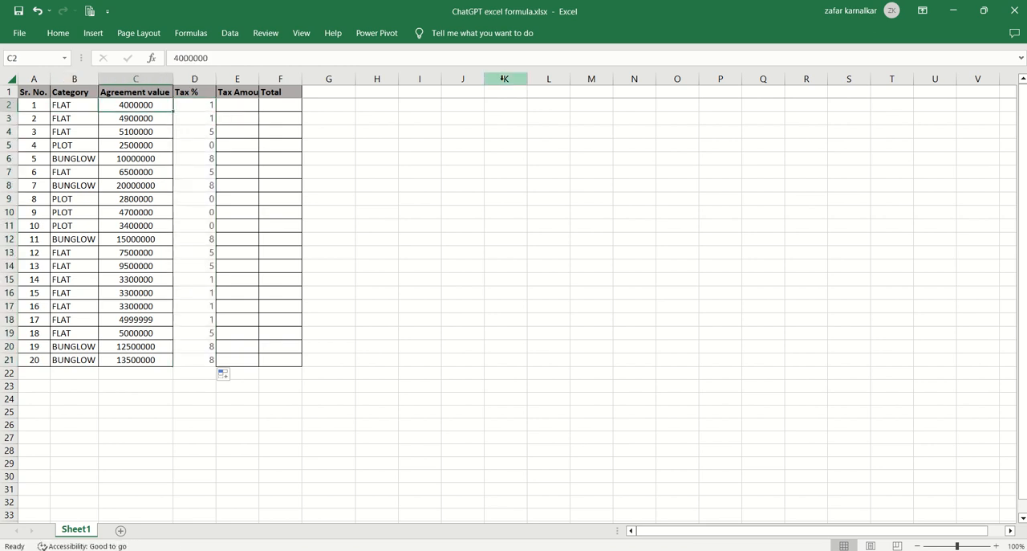
{"action": "key", "text": "Down"}
{"action": "key", "text": "Down"}
{"action": "key", "text": "Left"}
{"action": "key", "text": "Left"}
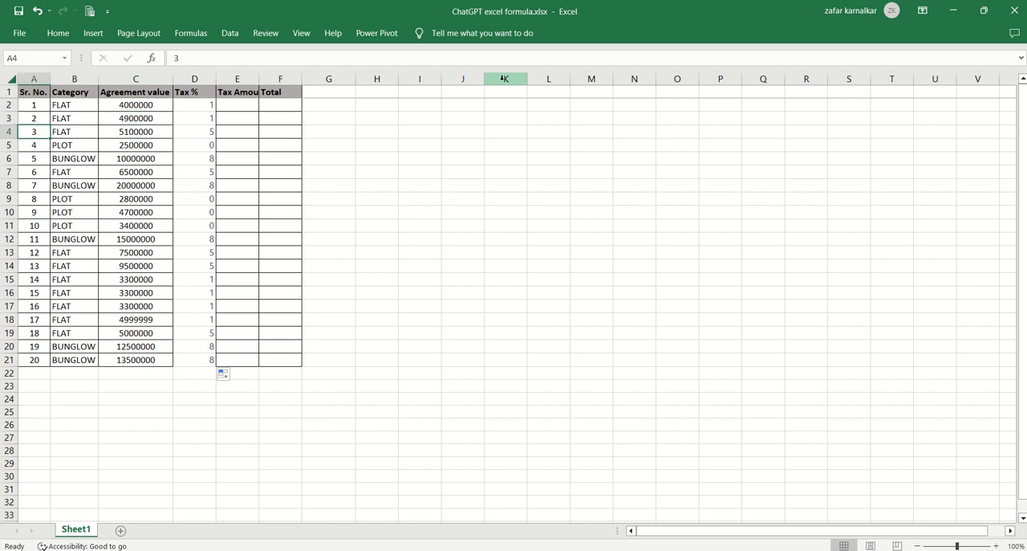
{"action": "key", "text": "Right"}
Compare the Tax % results with the categories of the PLOT entry in row 5 and the BUNGLOW entry in row 6.
{"action": "key", "text": "Right"}
{"action": "key", "text": "Right"}
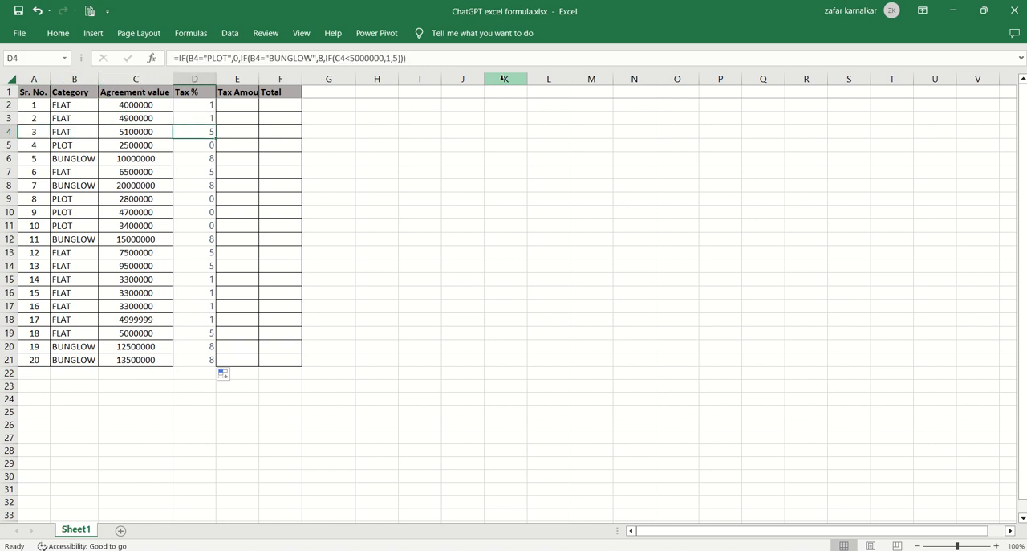
{"action": "key", "text": "Down"}
{"action": "key", "text": "Left"}
{"action": "key", "text": "Left"}
{"action": "key", "text": "Right"}
{"action": "key", "text": "Right"}
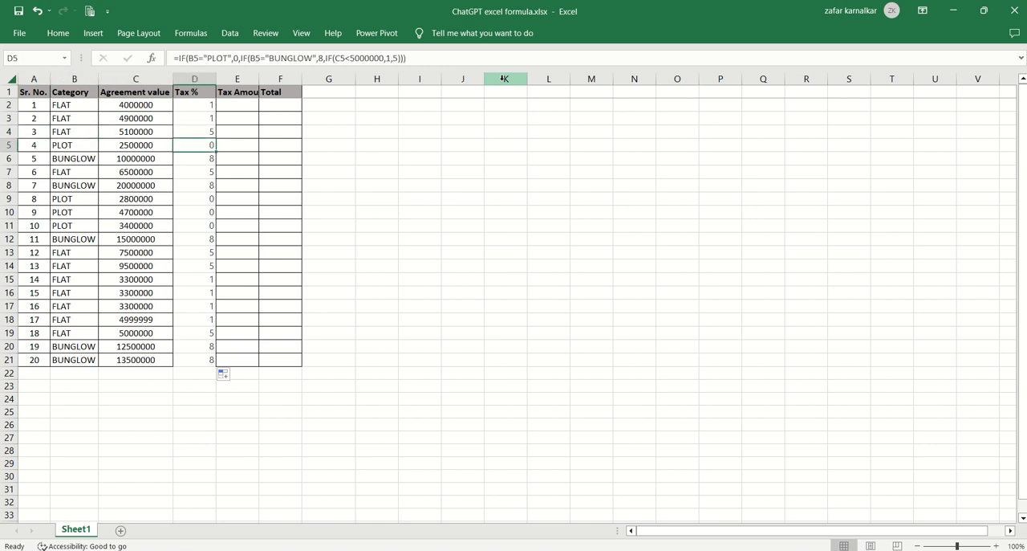
{"action": "key", "text": "Down"}
{"action": "key", "text": "Left"}
{"action": "key", "text": "Left"}
{"action": "key", "text": "Right"}
{"action": "key", "text": "Right"}
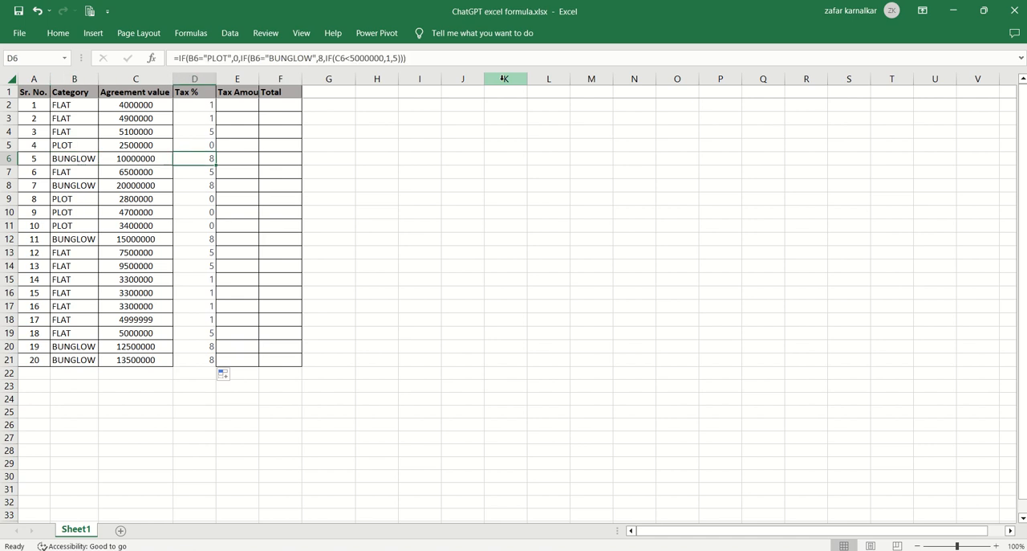
Review the Tax % formulas down to row 21 and recheck the categories in rows 4 and 5.
{"action": "key", "text": "Down"}
{"action": "key", "text": "Down"}
{"action": "key", "text": "Down"}
{"action": "key", "text": "Down"}
{"action": "key", "text": "Down"}
{"action": "key", "text": "Down"}
{"action": "key", "text": "Down"}
{"action": "key", "text": "Down"}
{"action": "key", "text": "Down"}
{"action": "key", "text": "Down"}
{"action": "key", "text": "Down"}
{"action": "key", "text": "Down"}
{"action": "key", "text": "Down"}
{"action": "key", "text": "Down"}
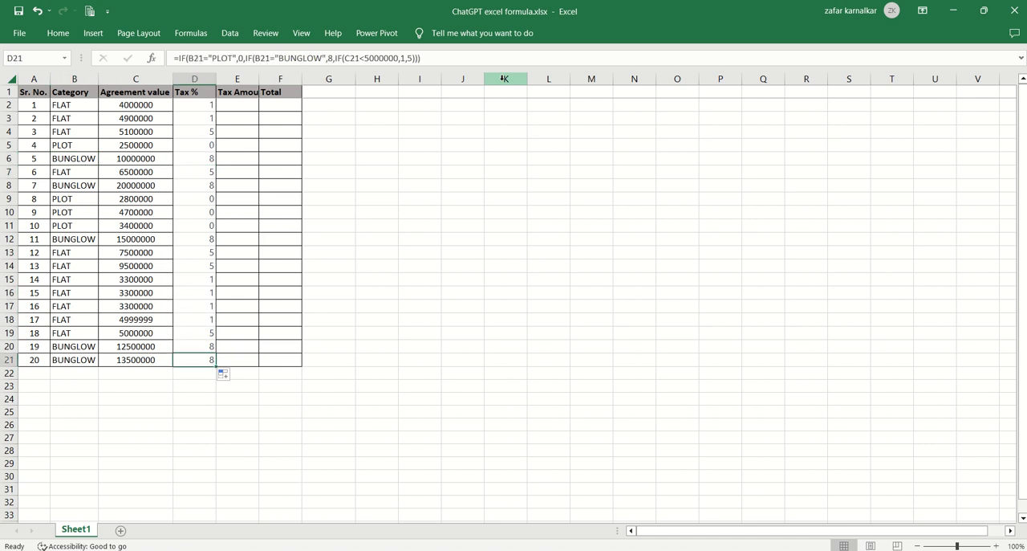
{"action": "key", "text": "Up"}
{"action": "key", "text": "Up"}
{"action": "key", "text": "Up"}
{"action": "key", "text": "Up"}
{"action": "key", "text": "Up"}
{"action": "key", "text": "Up"}
{"action": "key", "text": "Up"}
{"action": "key", "text": "Up"}
{"action": "key", "text": "Up"}
{"action": "key", "text": "Up"}
{"action": "key", "text": "Up"}
{"action": "key", "text": "Up"}
{"action": "key", "text": "Up"}
{"action": "key", "text": "Up"}
{"action": "key", "text": "Up"}
{"action": "key", "text": "Up"}
{"action": "key", "text": "Up"}
{"action": "key", "text": "Up"}
{"action": "key", "text": "Up"}
{"action": "key", "text": "Down"}
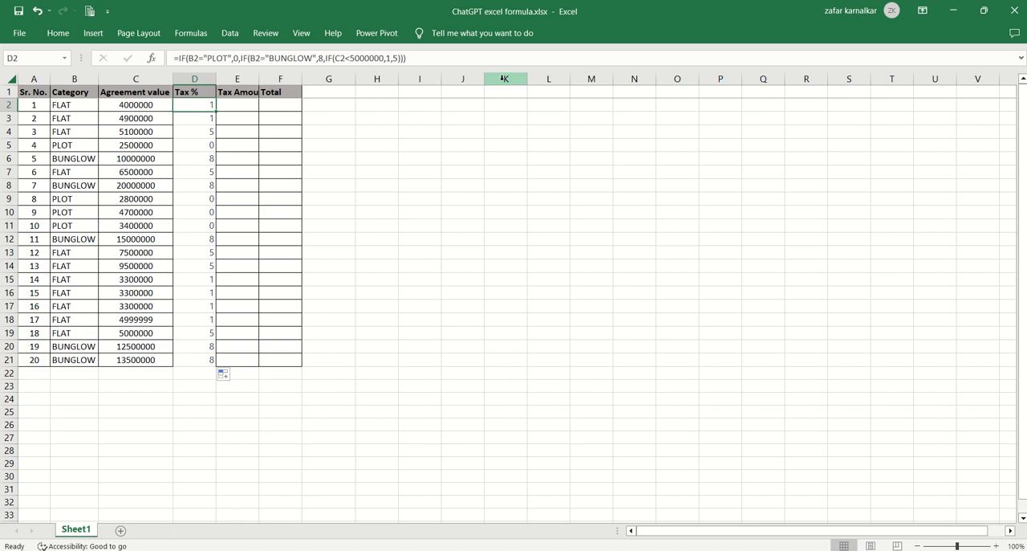
{"action": "left_click", "coordinate": [74, 141]}
{"action": "key", "text": "Up"}
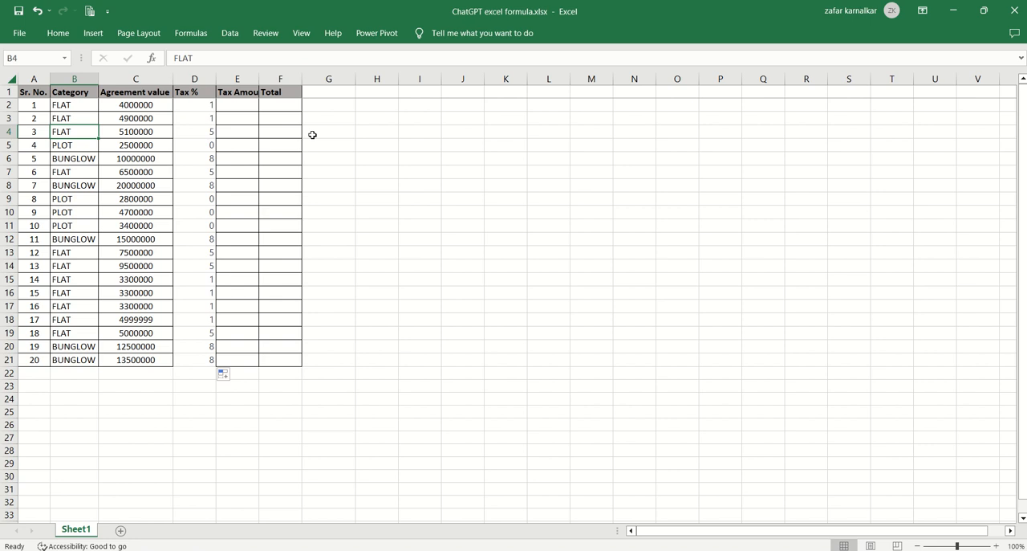
{"action": "key", "text": "Down"}
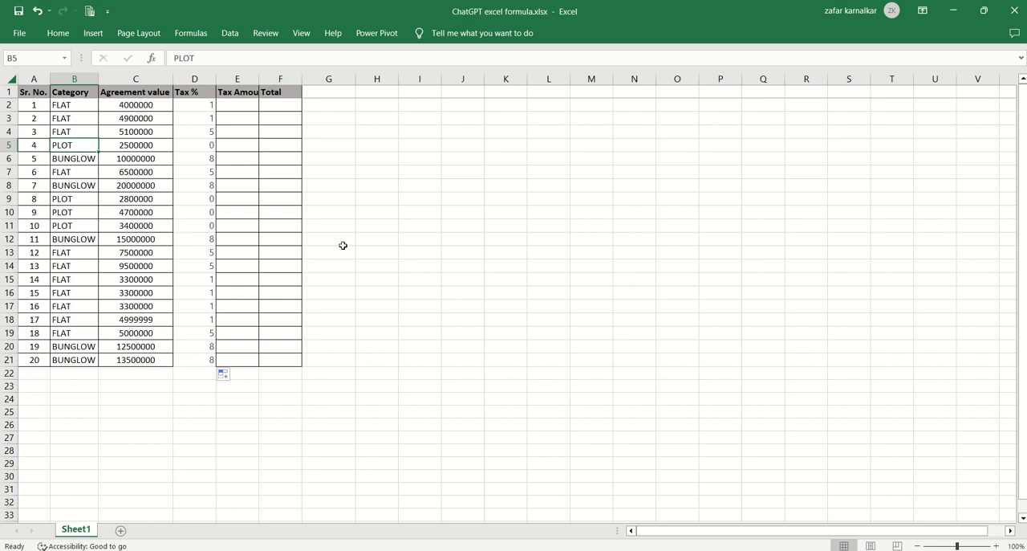
Review the Tax % formula in cell D2 against the ChatGPT reply and locate the adjacent Tax Amount cell E2.
{"action": "key", "text": "alt+Tab"}
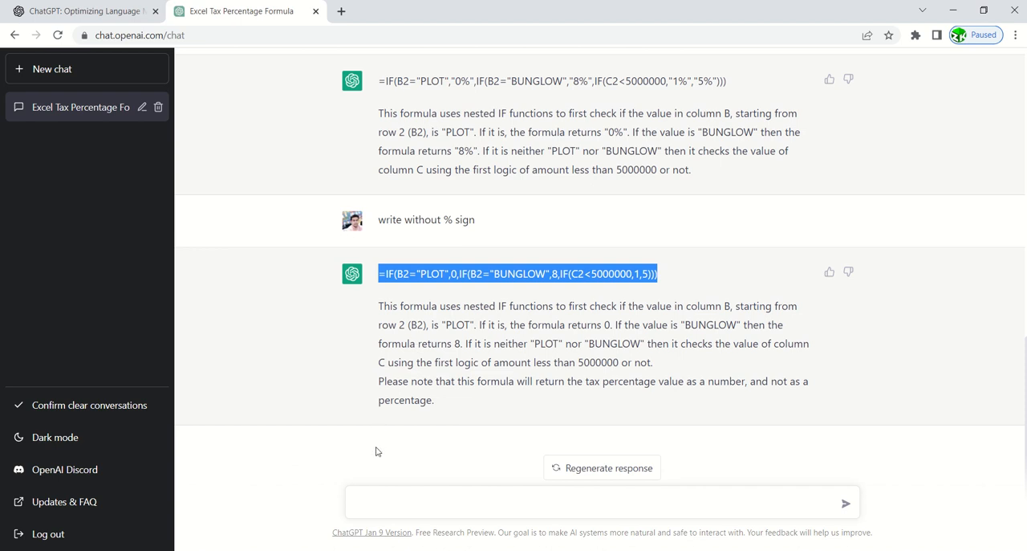
{"action": "key", "text": "alt+Tab"}
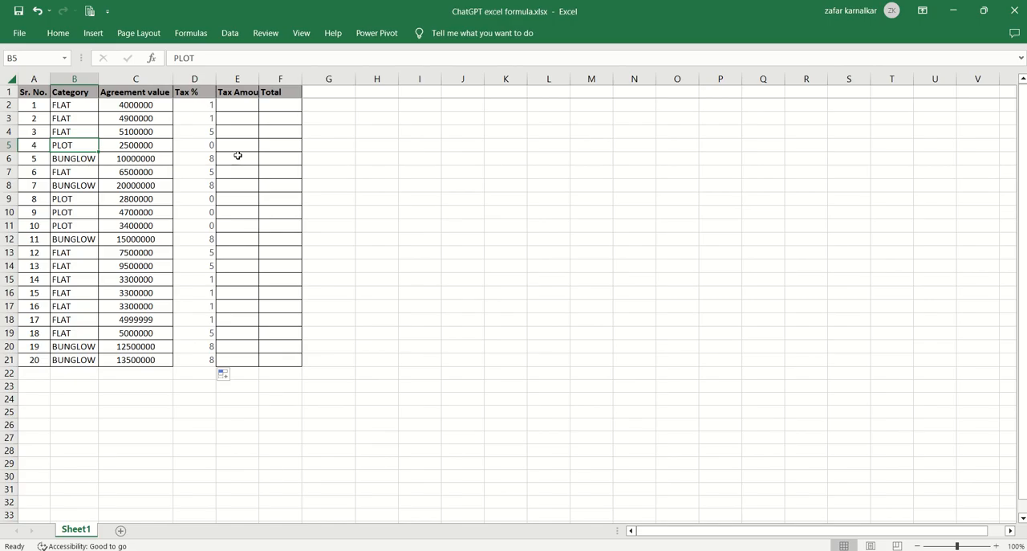
{"action": "left_click", "coordinate": [234, 113]}
{"action": "left_click", "coordinate": [209, 105]}
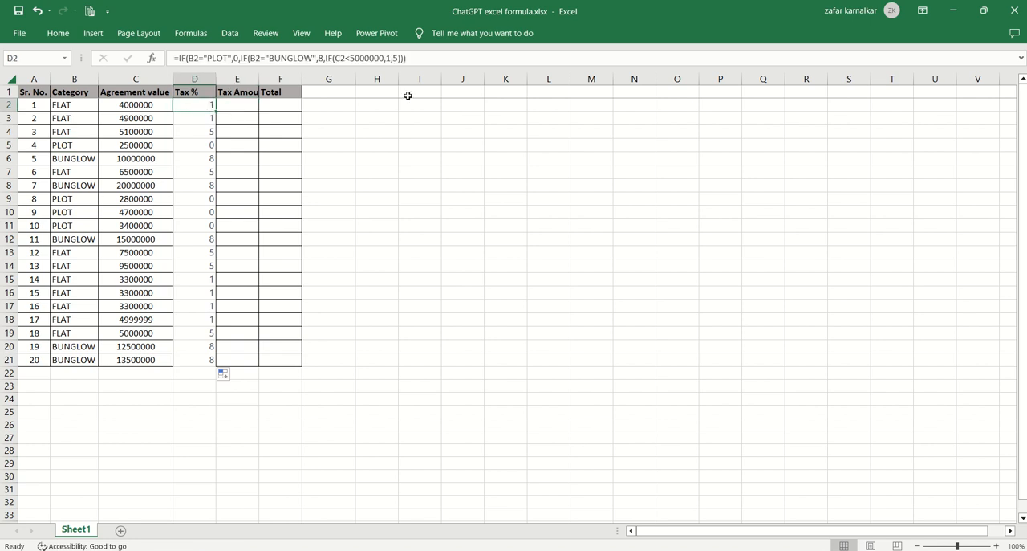
{"action": "key", "text": "Right"}
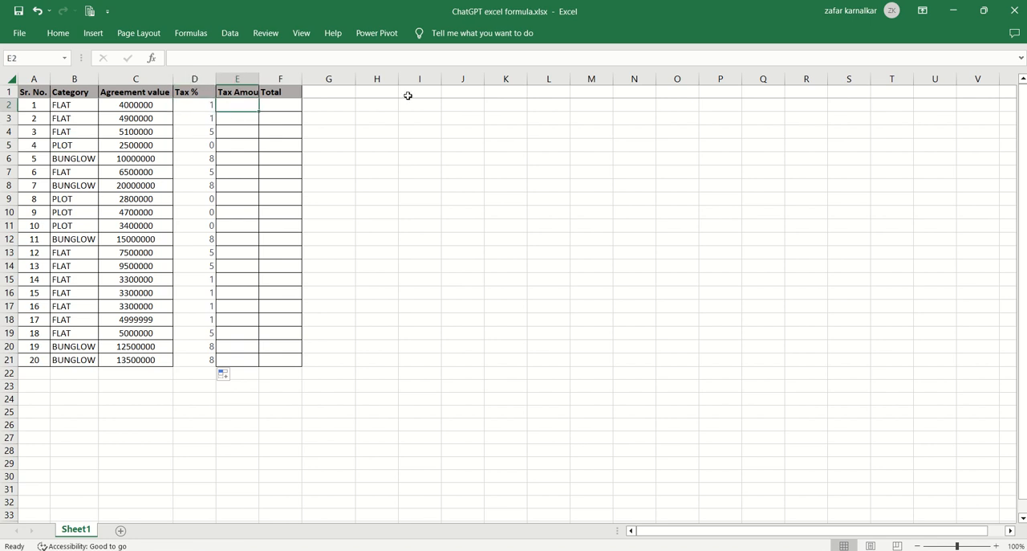
Ask ChatGPT "now I column D i have tax % calculate the tax amount based on the amount in column C and % in column D".
{"action": "key", "text": "alt+Tab"}
{"action": "left_click", "coordinate": [384, 498]}
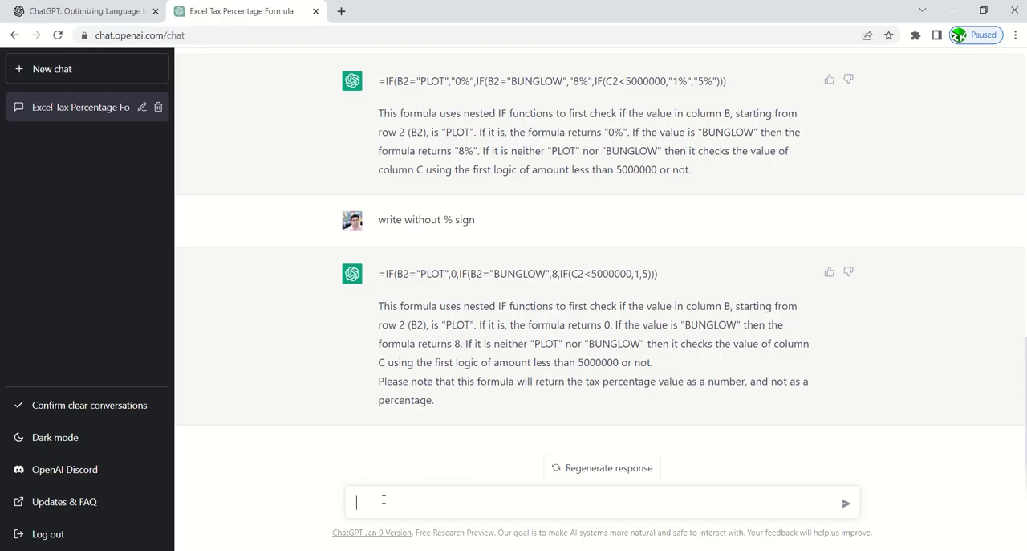
{"action": "type", "text": "now I column D i have tax % ca"}
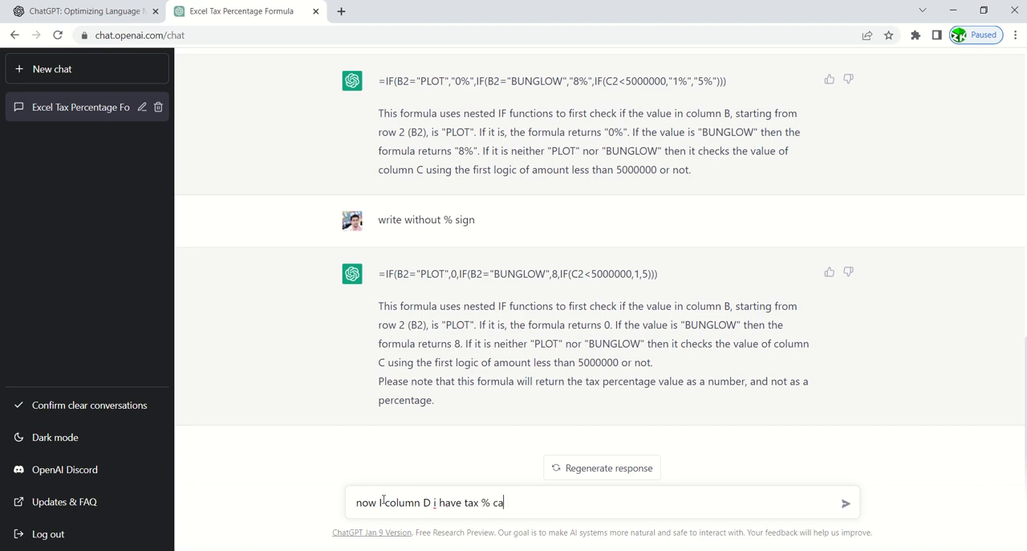
{"action": "type", "text": "lculate the tax amount "}
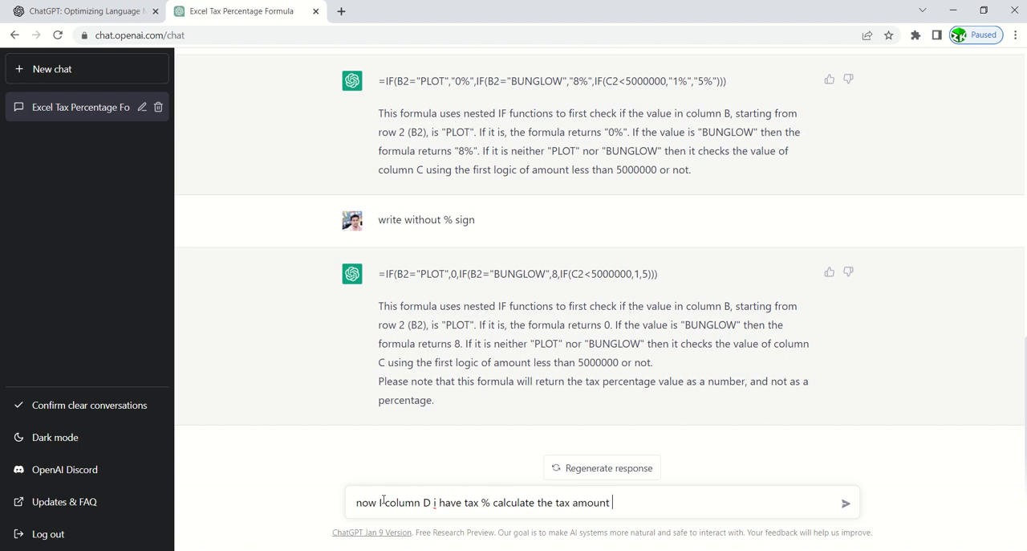
{"action": "type", "text": "based on the amount in "}
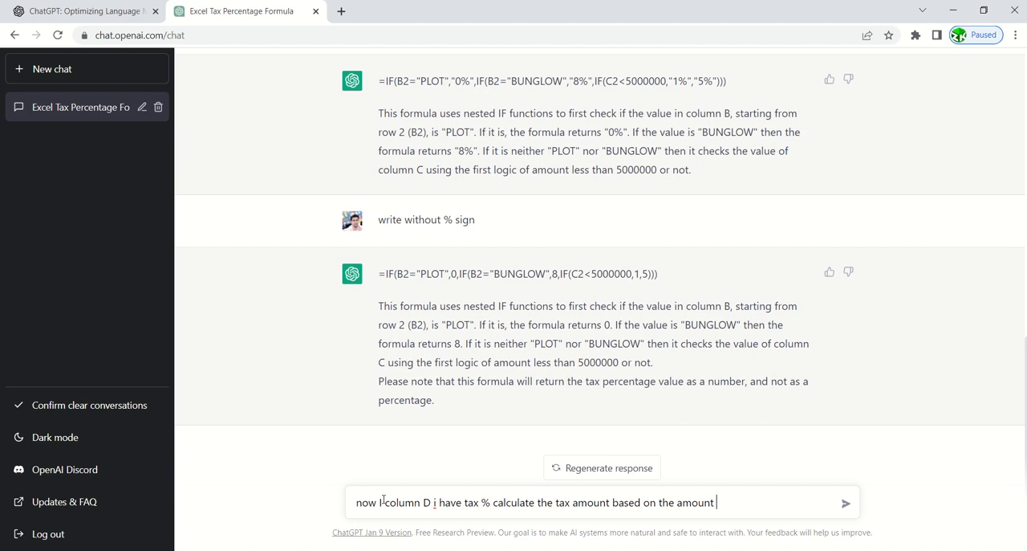
{"action": "type", "text": "column C and % in "}
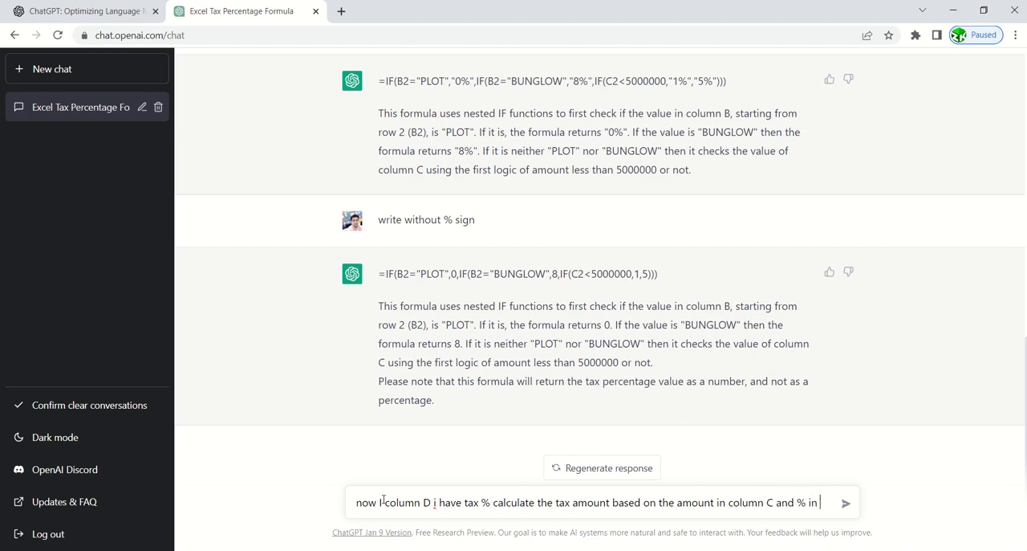
{"action": "type", "text": "column D"}
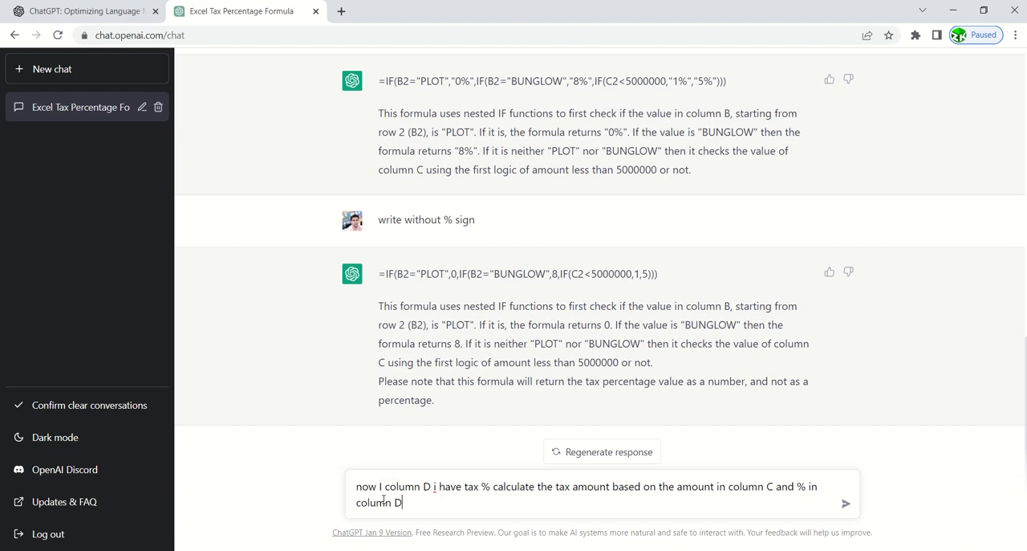
{"action": "key", "text": "Return"}
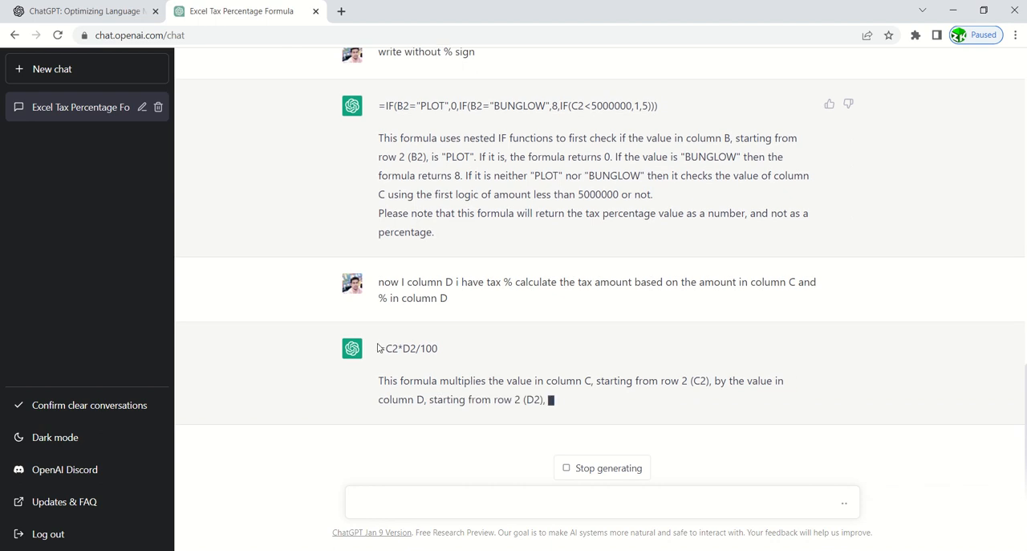
Copy =C2*D2/100 from the ChatGPT reply into Excel cell E2 and fill it down to E21.
{"action": "left_click_drag", "start_coordinate": [376, 348], "coordinate": [463, 355]}
{"action": "key", "text": "ctrl+c"}
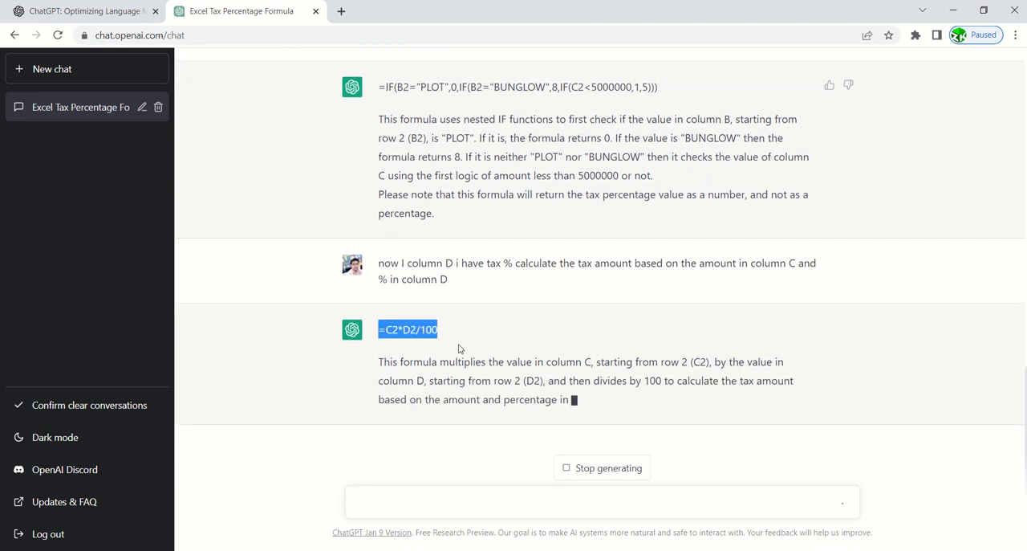
{"action": "key", "text": "alt+Tab"}
{"action": "left_click", "coordinate": [241, 108]}
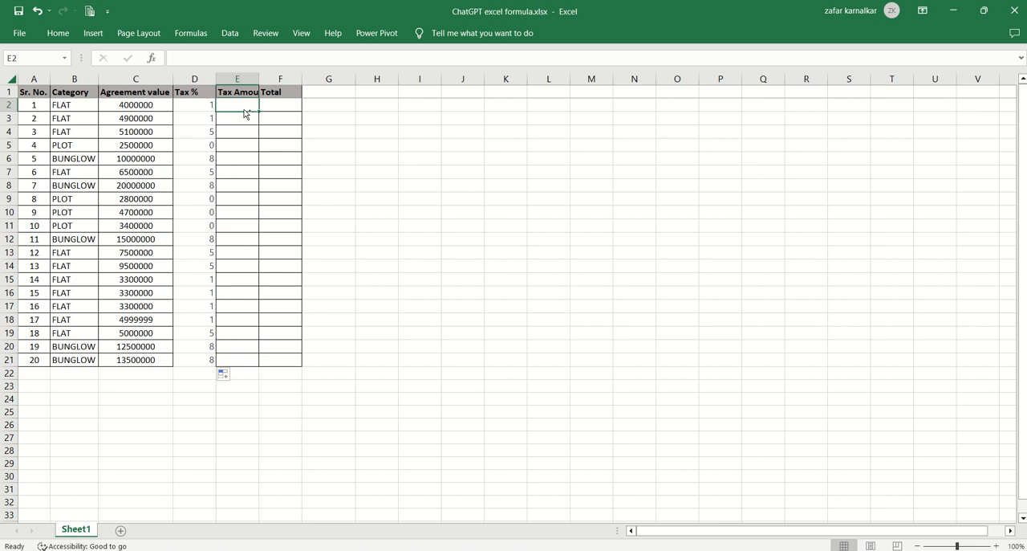
{"action": "key", "text": "ctrl+v"}
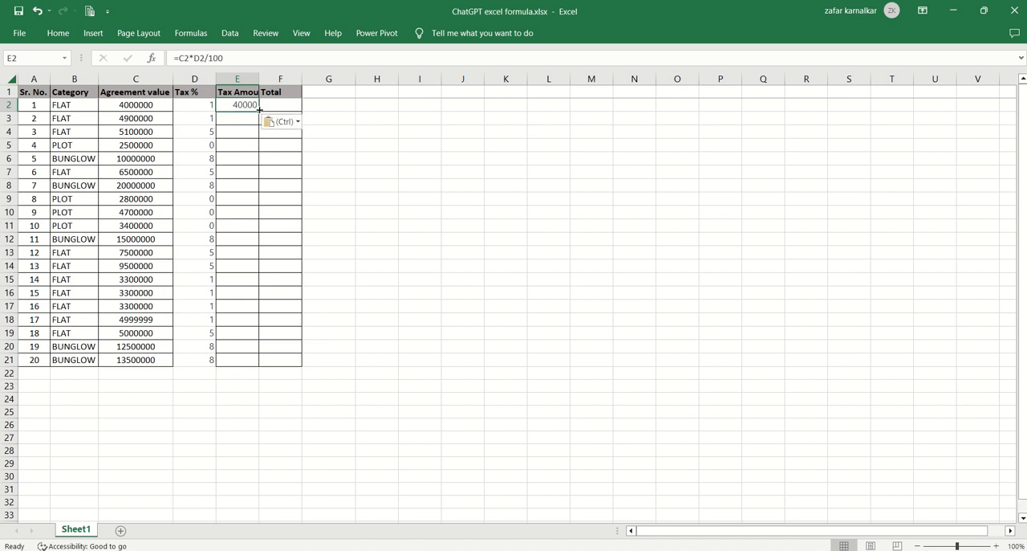
{"action": "double_click", "coordinate": [259, 110]}
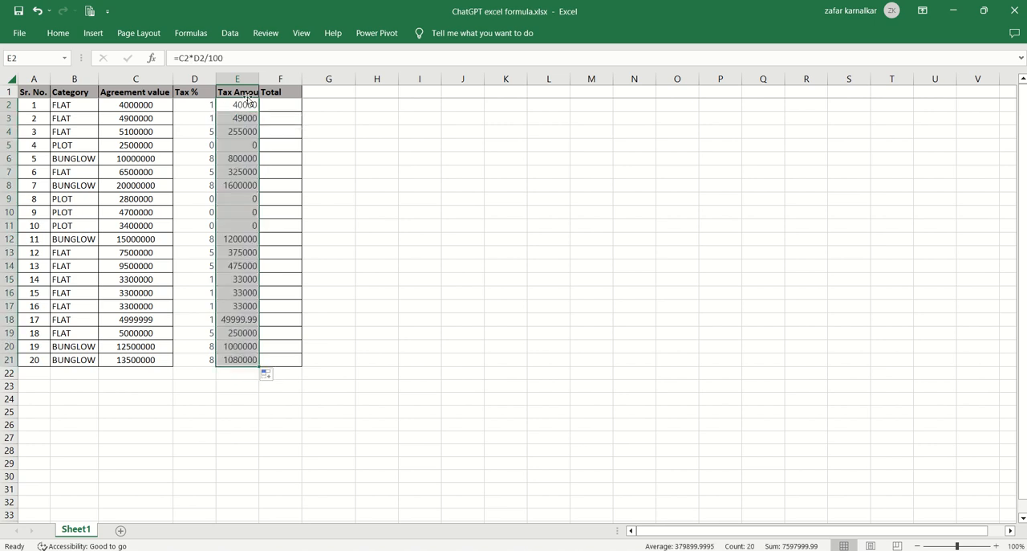
Check the Tax Amount of the FLAT entry in row 2 against its category, agreement value and Tax %.
{"action": "left_click", "coordinate": [266, 130]}
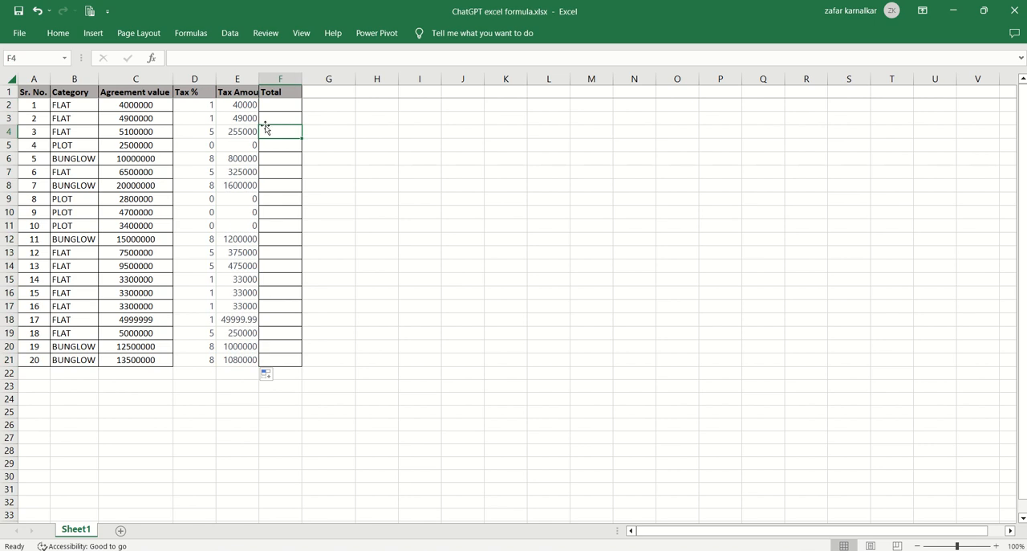
{"action": "left_click", "coordinate": [154, 106]}
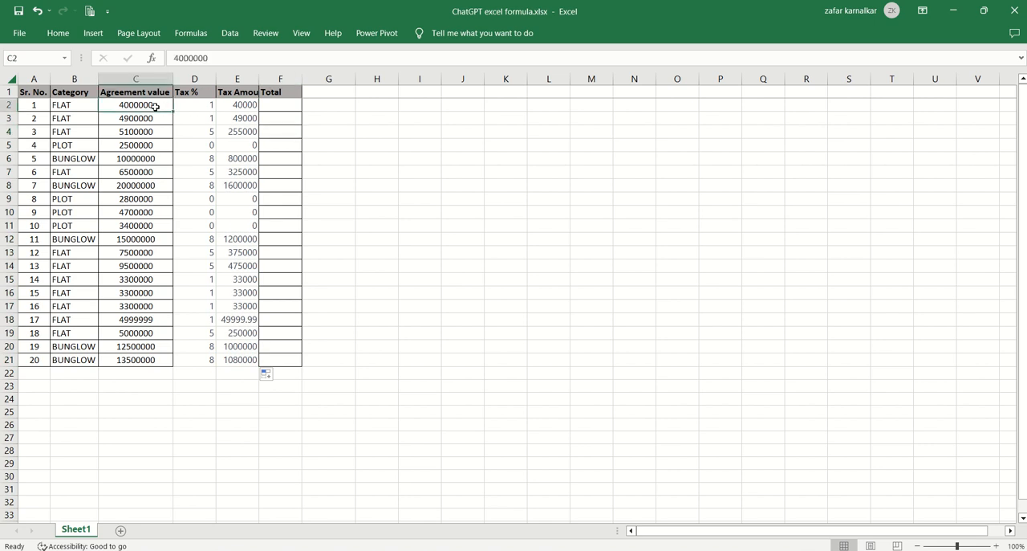
{"action": "key", "text": "Right"}
{"action": "key", "text": "Left"}
{"action": "key", "text": "Left"}
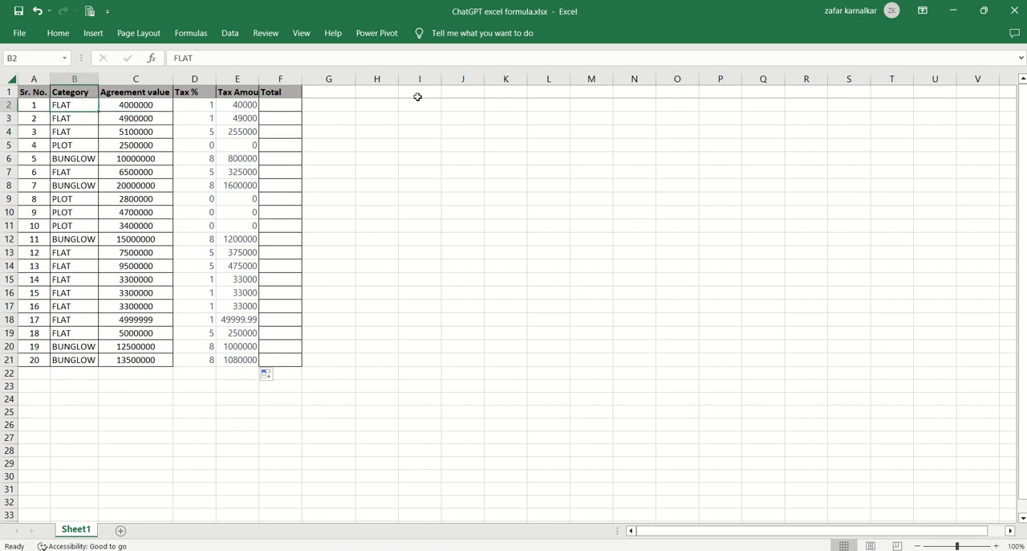
{"action": "key", "text": "Right"}
{"action": "key", "text": "Right"}
{"action": "key", "text": "Right"}
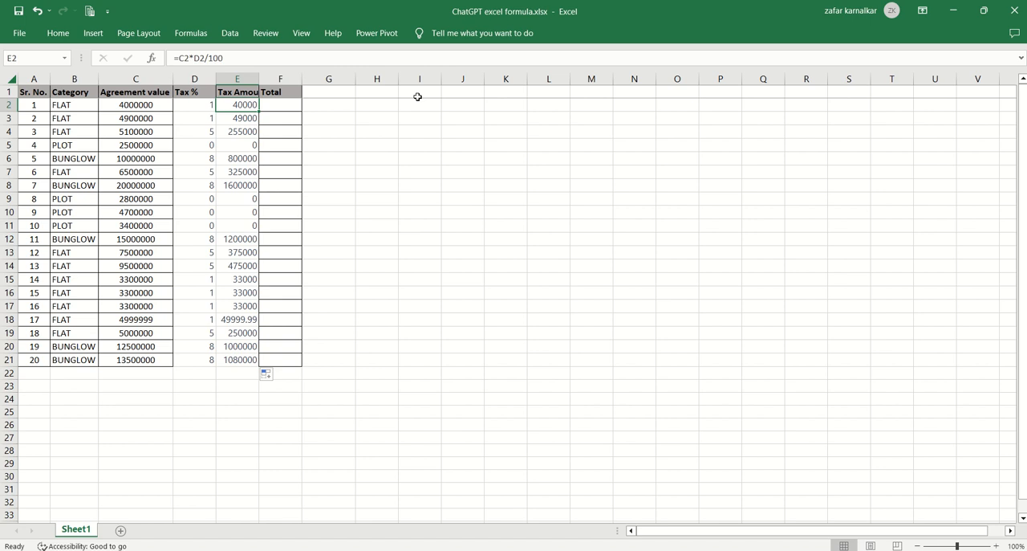
Compare the Tax Amount results in rows 4 and 5 with their agreement values and Tax %.
{"action": "left_click", "coordinate": [160, 134]}
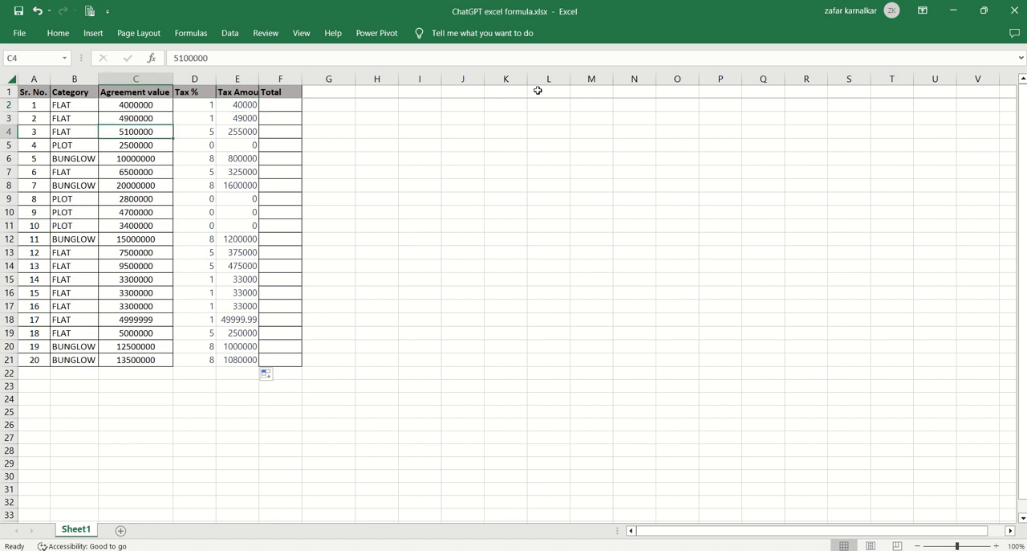
{"action": "key", "text": "Right"}
{"action": "key", "text": "Right"}
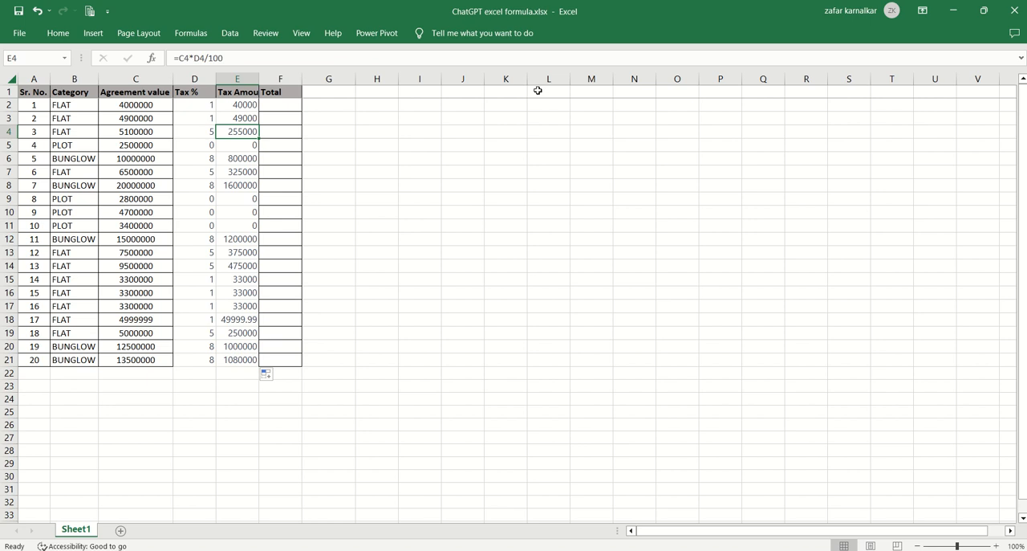
{"action": "key", "text": "Down"}
{"action": "key", "text": "Left"}
{"action": "key", "text": "Left"}
{"action": "key", "text": "Left"}
{"action": "key", "text": "Left"}
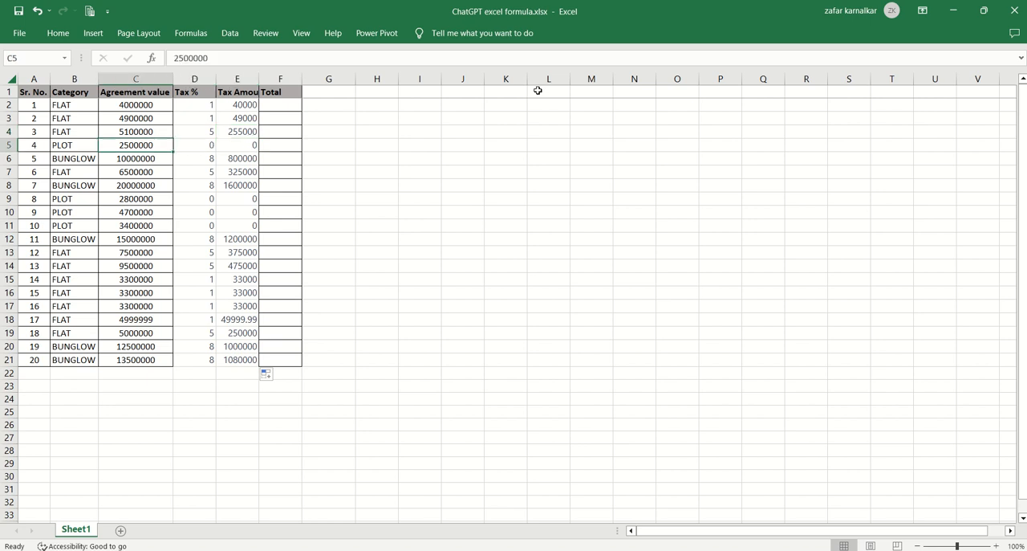
{"action": "key", "text": "Right"}
{"action": "key", "text": "Right"}
{"action": "key", "text": "Right"}
{"action": "key", "text": "Right"}
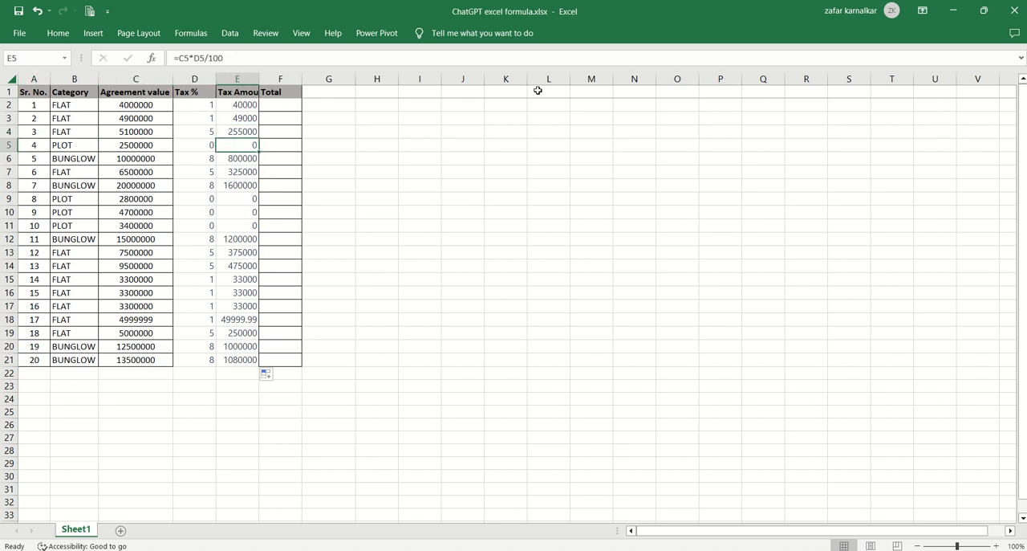
Check the Tax Amount of the BUNGLOW entry in row 6 against its agreement value and Tax %.
{"action": "key", "text": "Down"}
{"action": "key", "text": "Left"}
{"action": "key", "text": "Left"}
{"action": "key", "text": "Left"}
{"action": "key", "text": "Right"}
{"action": "key", "text": "Right"}
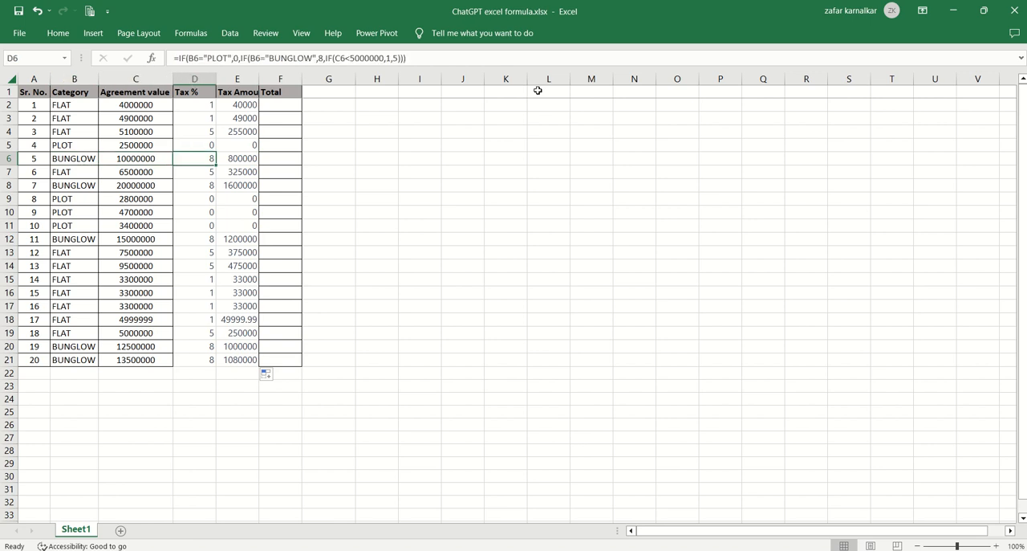
{"action": "key", "text": "Left"}
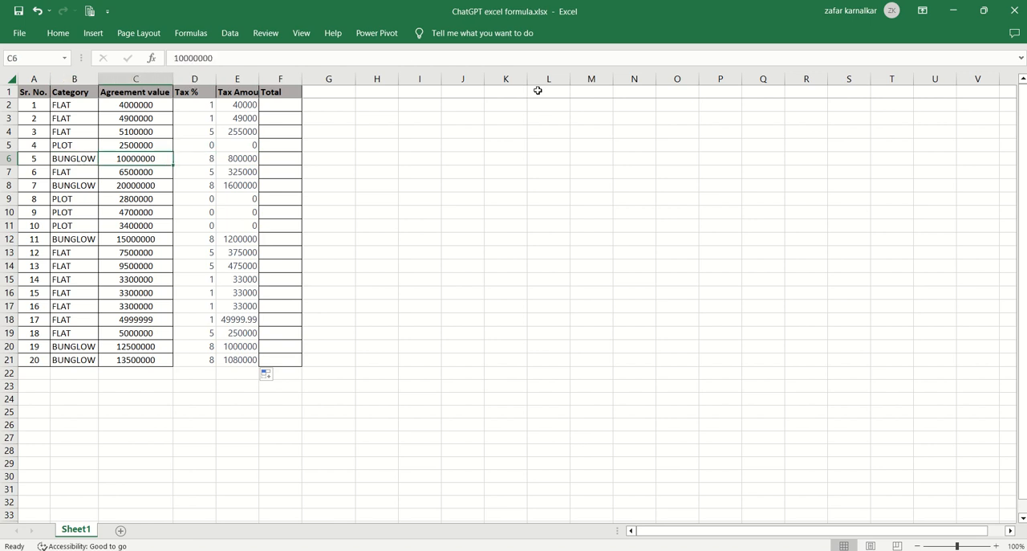
{"action": "key", "text": "Right"}
{"action": "key", "text": "Right"}
Review the Tax Amount formulas down to row 21 and return to cell E2.
{"action": "key", "text": "Down"}
{"action": "key", "text": "Down"}
{"action": "key", "text": "Down"}
{"action": "key", "text": "Down"}
{"action": "key", "text": "Down"}
{"action": "key", "text": "Down"}
{"action": "key", "text": "Down"}
{"action": "key", "text": "Down"}
{"action": "key", "text": "Down"}
{"action": "key", "text": "Down"}
{"action": "key", "text": "Down"}
{"action": "key", "text": "Down"}
{"action": "key", "text": "Down"}
{"action": "key", "text": "Down"}
{"action": "key", "text": "Down"}
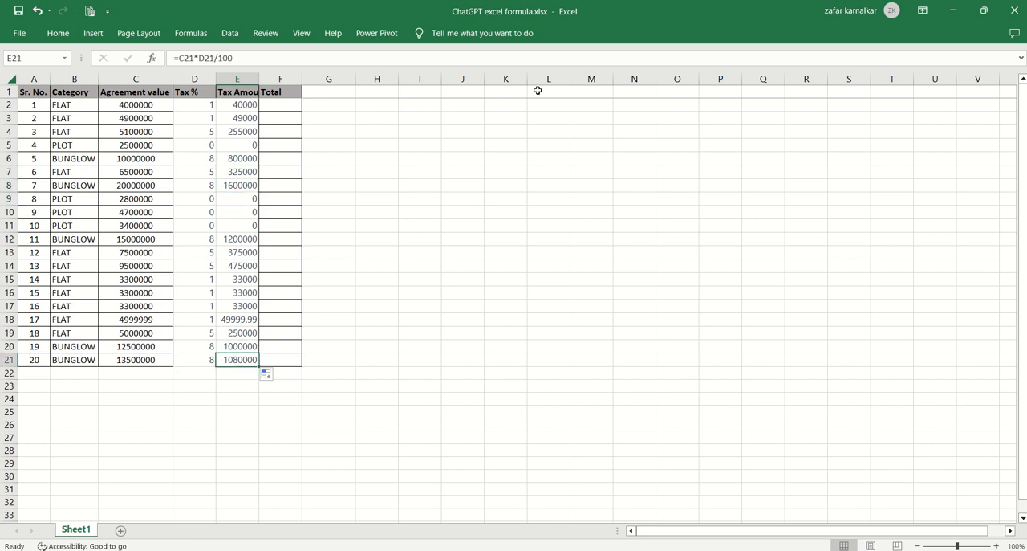
{"action": "key", "text": "Up"}
{"action": "key", "text": "Up"}
{"action": "key", "text": "Up"}
{"action": "key", "text": "Up"}
{"action": "key", "text": "Up"}
{"action": "key", "text": "Up"}
{"action": "key", "text": "Up"}
{"action": "key", "text": "Up"}
{"action": "key", "text": "Up"}
{"action": "key", "text": "Up"}
{"action": "key", "text": "Up"}
{"action": "key", "text": "Up"}
{"action": "key", "text": "Up"}
{"action": "key", "text": "Up"}
{"action": "key", "text": "Up"}
{"action": "key", "text": "Up"}
{"action": "key", "text": "Up"}
{"action": "key", "text": "Up"}
{"action": "key", "text": "Up"}
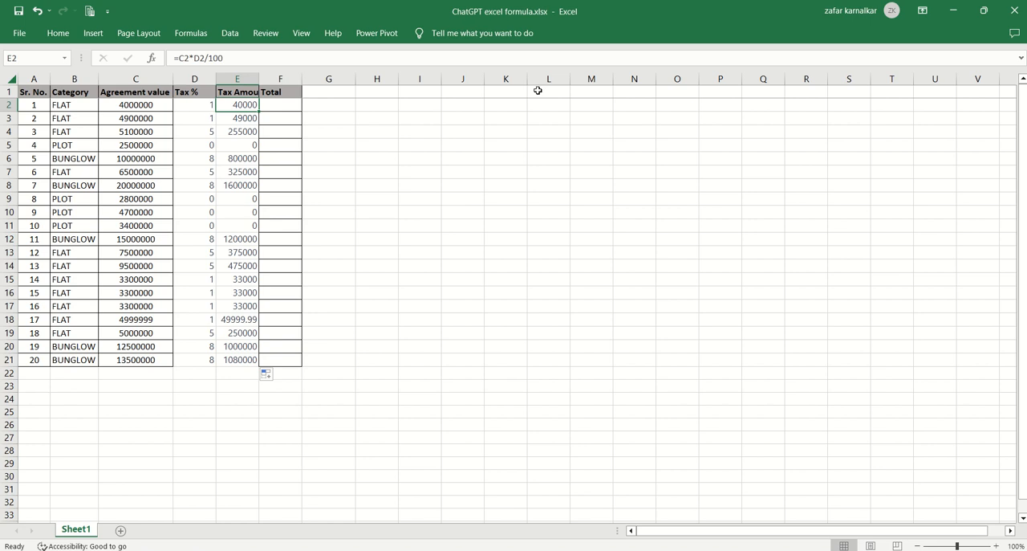
Examine the agreement value in C2 and the tax amount in E2 as the two parts of the Total.
{"action": "key", "text": "Left"}
{"action": "key", "text": "Left"}
{"action": "key", "text": "Left"}
{"action": "key", "text": "Left"}
{"action": "key", "text": "Right"}
{"action": "key", "text": "Right"}
{"action": "key", "text": "Right"}
{"action": "key", "text": "Right"}
{"action": "key", "text": "Right"}
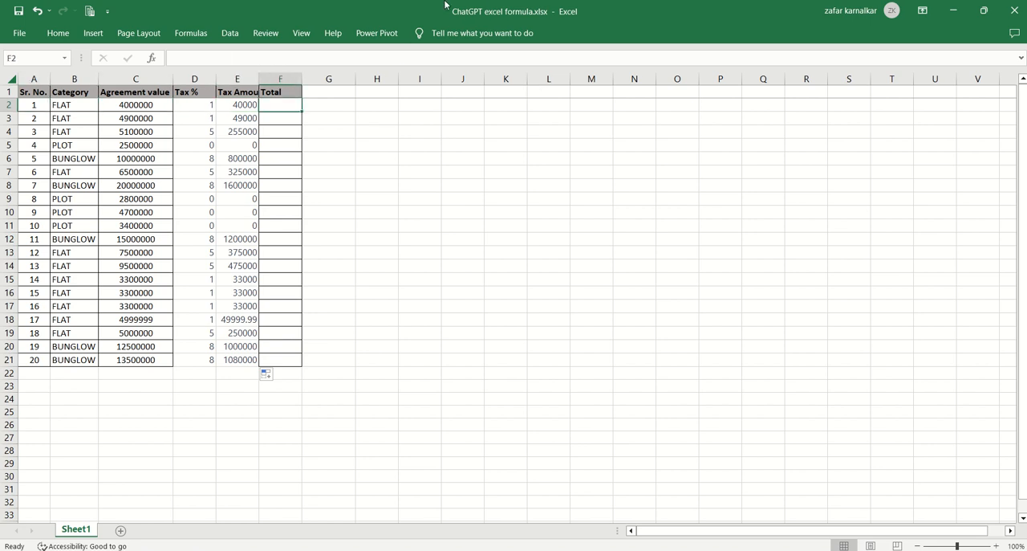
{"action": "left_click", "coordinate": [144, 103]}
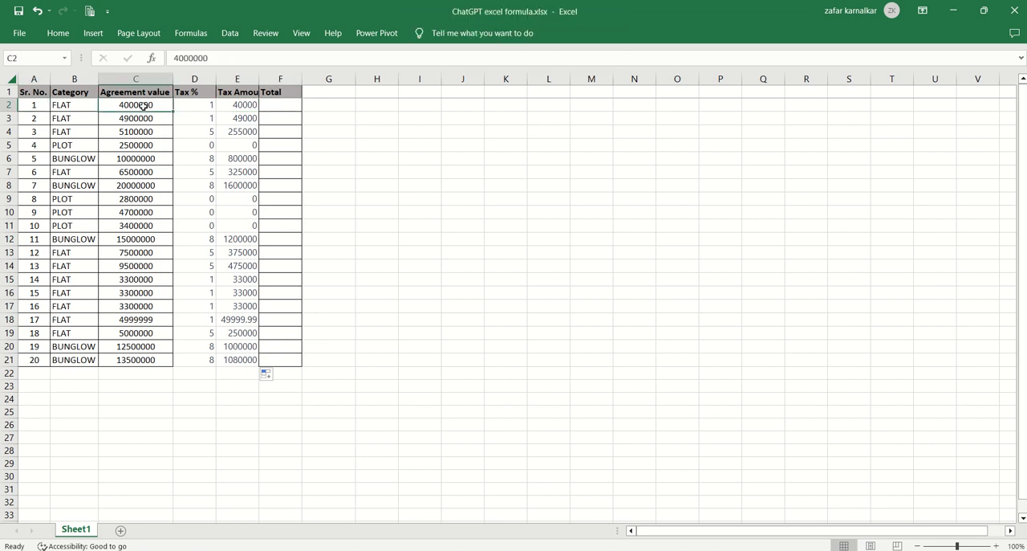
{"action": "left_click", "coordinate": [231, 104]}
{"action": "left_click", "coordinate": [142, 105]}
{"action": "left_click", "coordinate": [227, 103]}
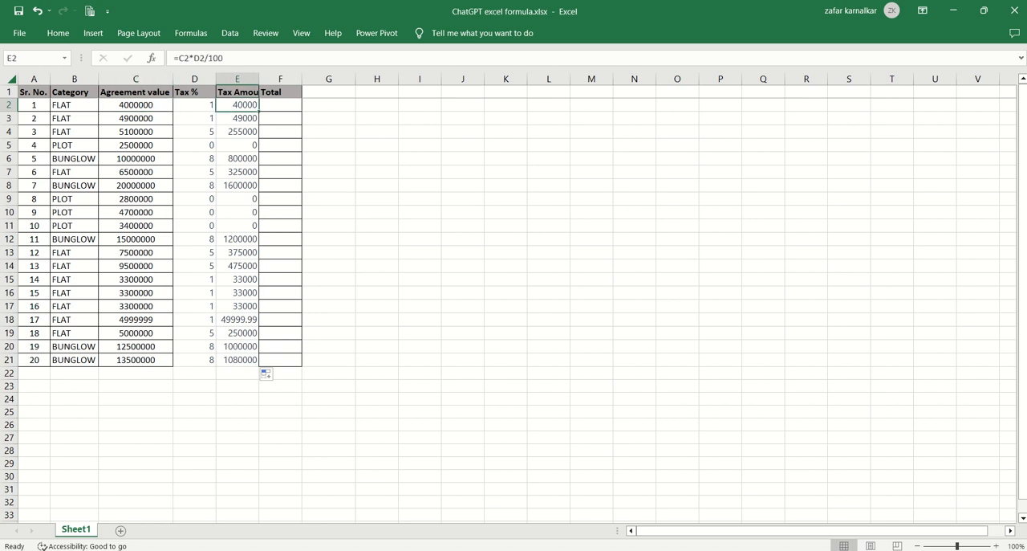
Switch to ChatGPT and send the prompt "now write the formula for sum of amount in column C and E".
{"action": "key", "text": "alt+Tab"}
{"action": "left_click", "coordinate": [374, 507]}
{"action": "type", "text": "no"}
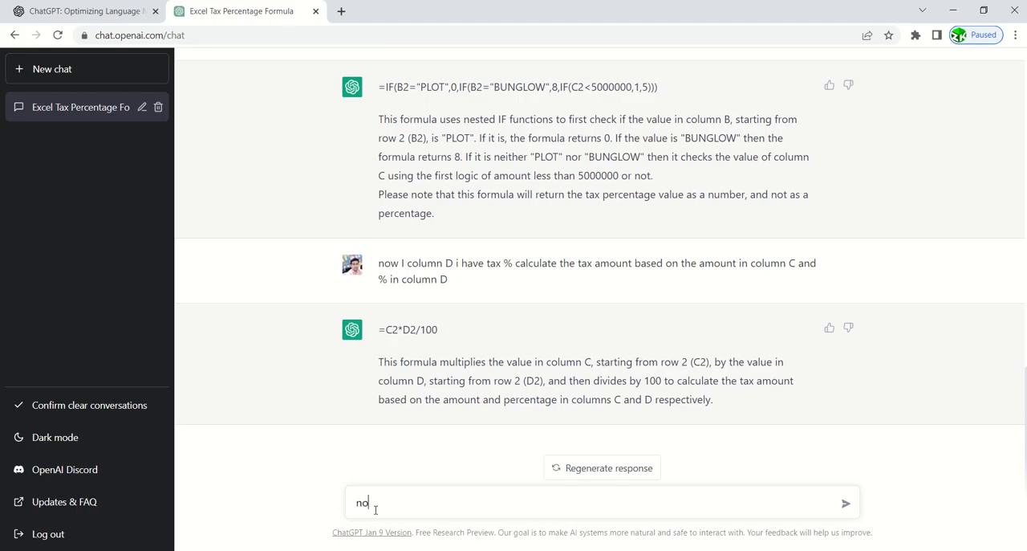
{"action": "type", "text": "ww write the formula fo"}
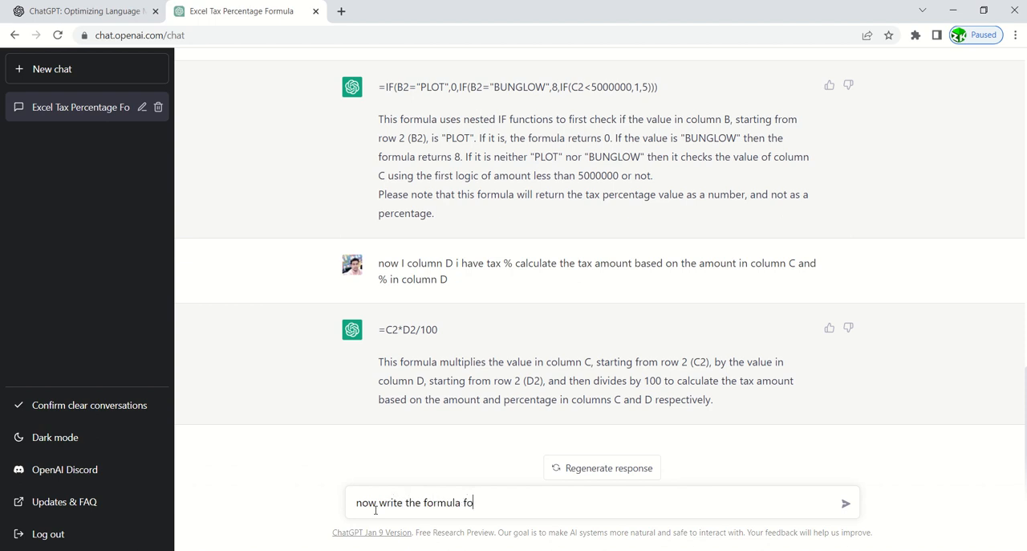
{"action": "type", "text": "r sum of amount in col"}
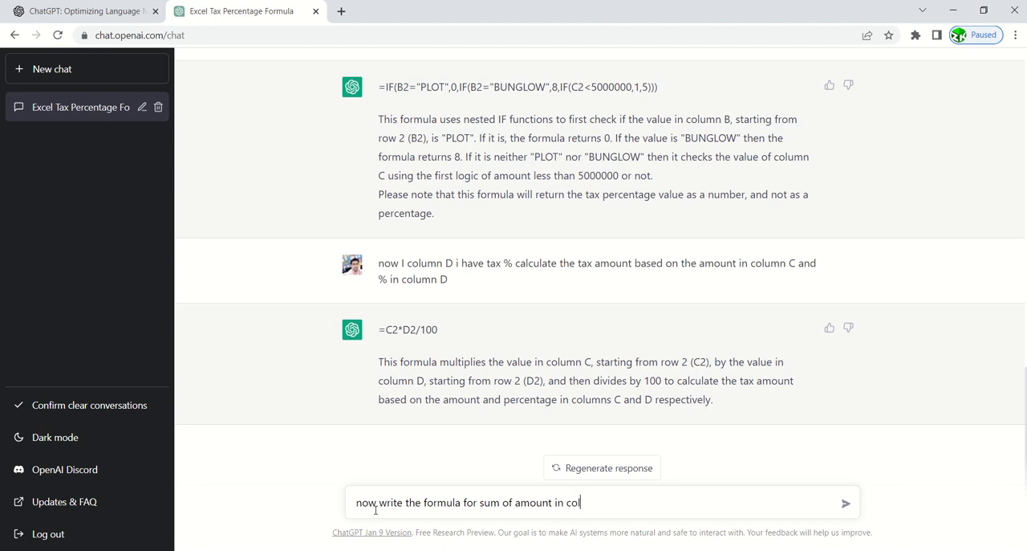
{"action": "type", "text": "umnC and E"}
{"action": "key", "text": "Return"}
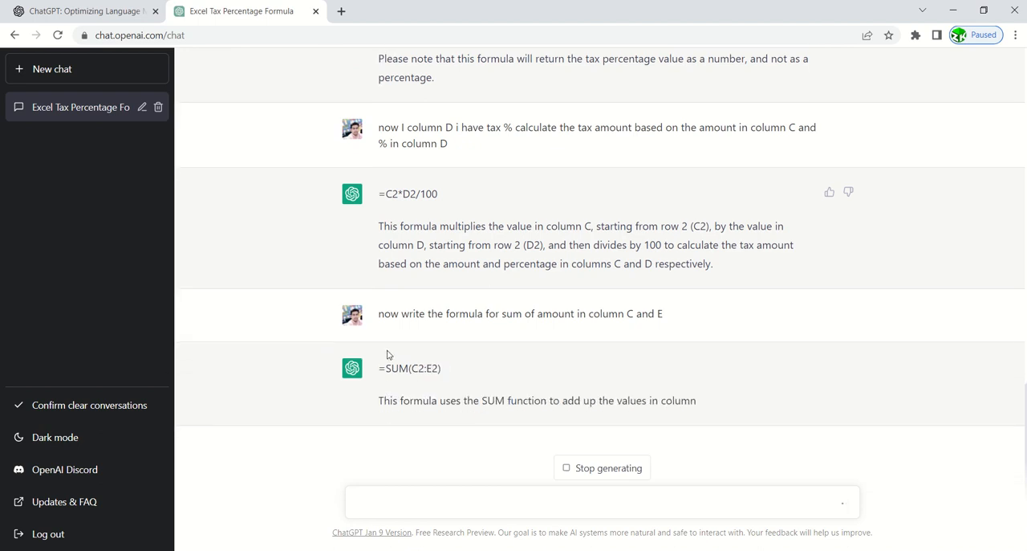
Copy ChatGPT's formula =SUM(C2:E2) into the Total column of the Excel sheet for rows 2 to 21 and autofit the column width.
{"action": "left_click_drag", "start_coordinate": [378, 360], "coordinate": [452, 348]}
{"action": "key", "text": "ctrl+c"}
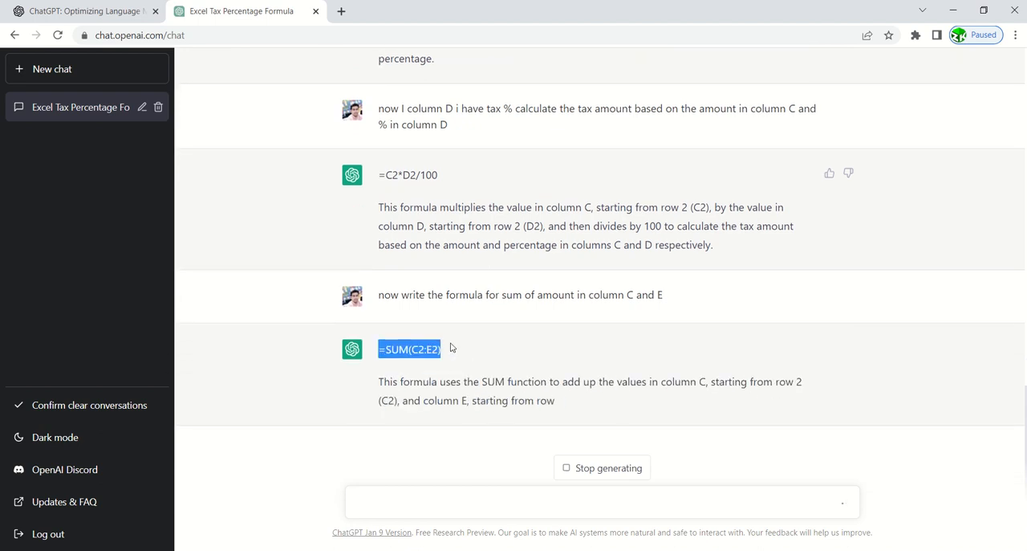
{"action": "key", "text": "alt+Tab"}
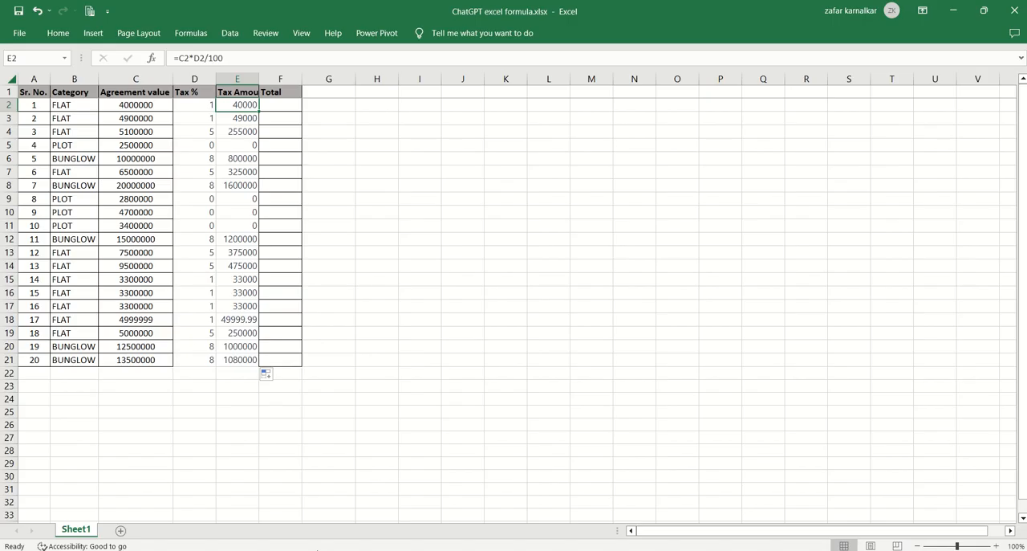
{"action": "left_click", "coordinate": [284, 101]}
{"action": "key", "text": "ctrl+v"}
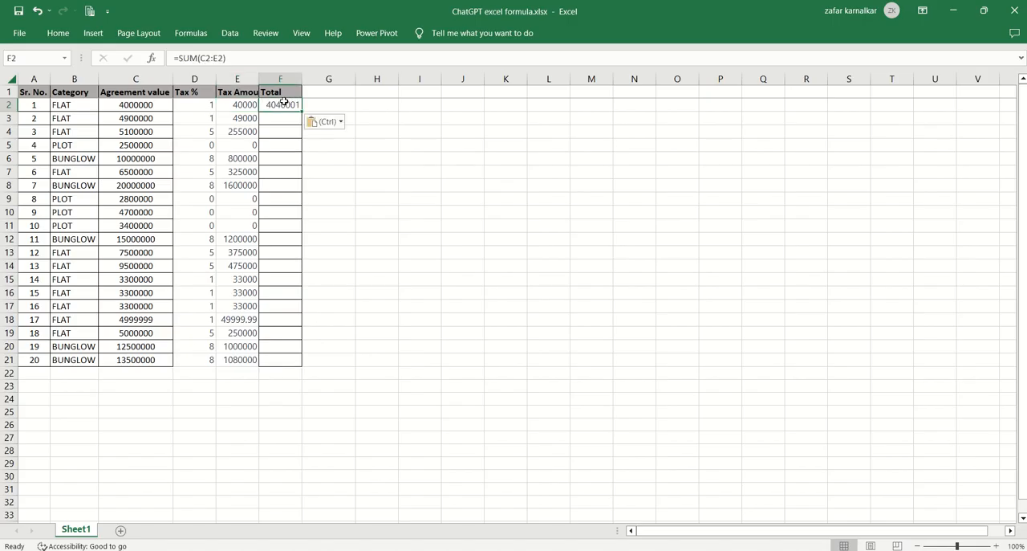
{"action": "double_click", "coordinate": [302, 110]}
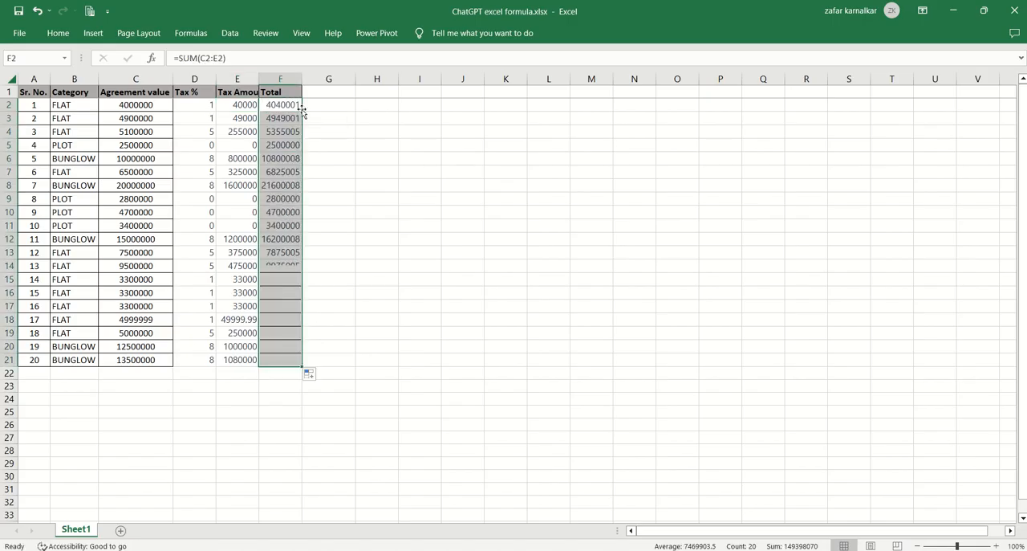
{"action": "double_click", "coordinate": [304, 75]}
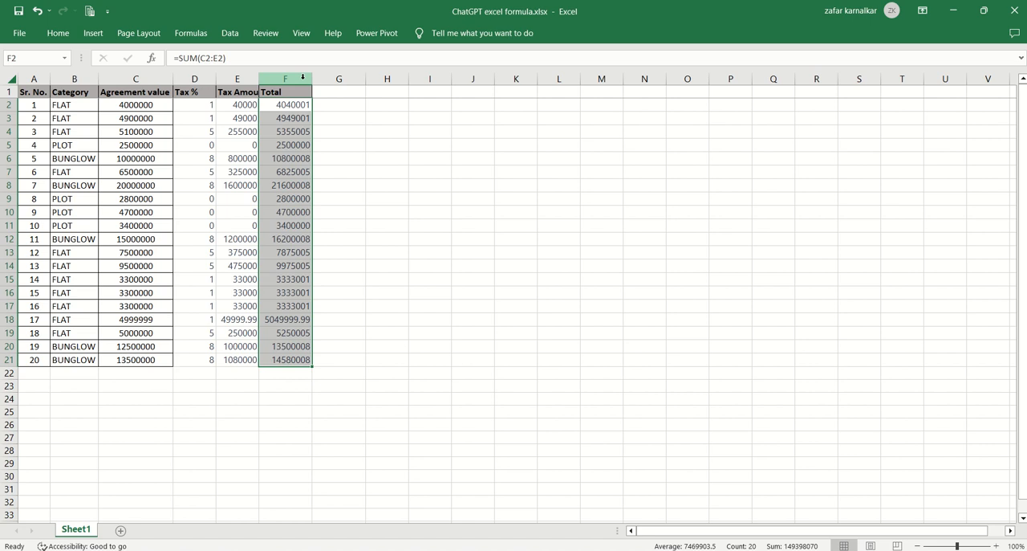
Check the Total formula in F2 against the tax amount in E2.
{"action": "left_click", "coordinate": [281, 106]}
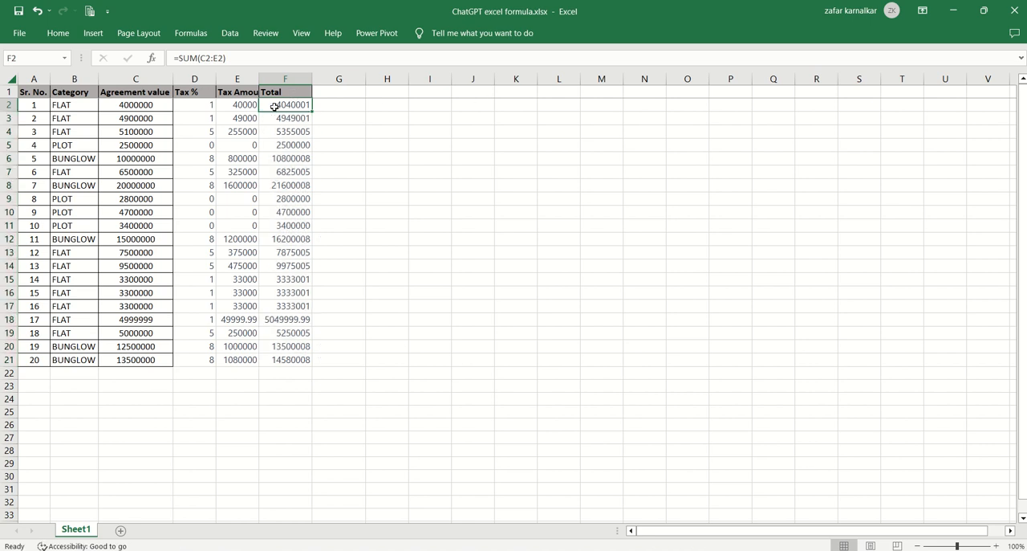
{"action": "key", "text": "Left"}
{"action": "key", "text": "Down"}
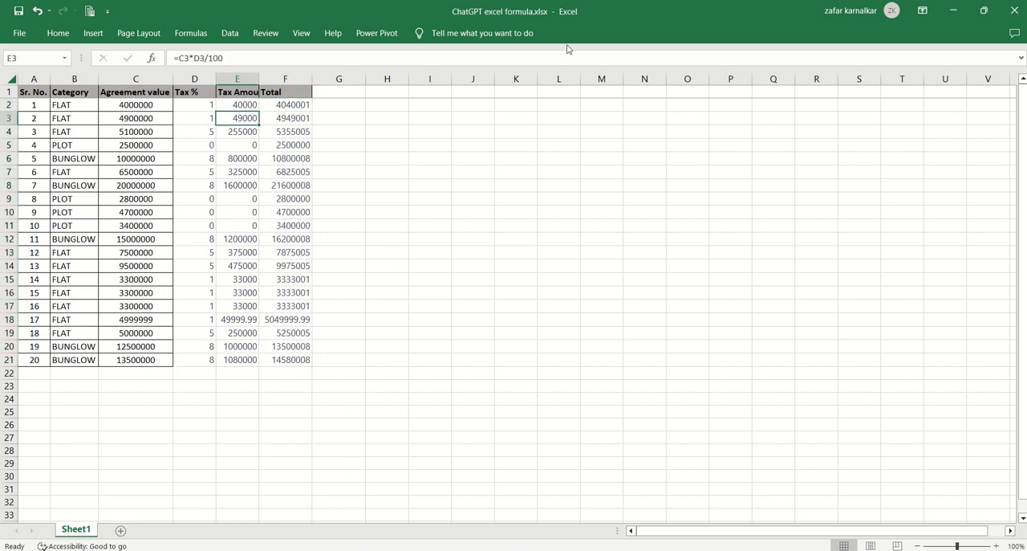
{"action": "key", "text": "Up"}
{"action": "key", "text": "Right"}
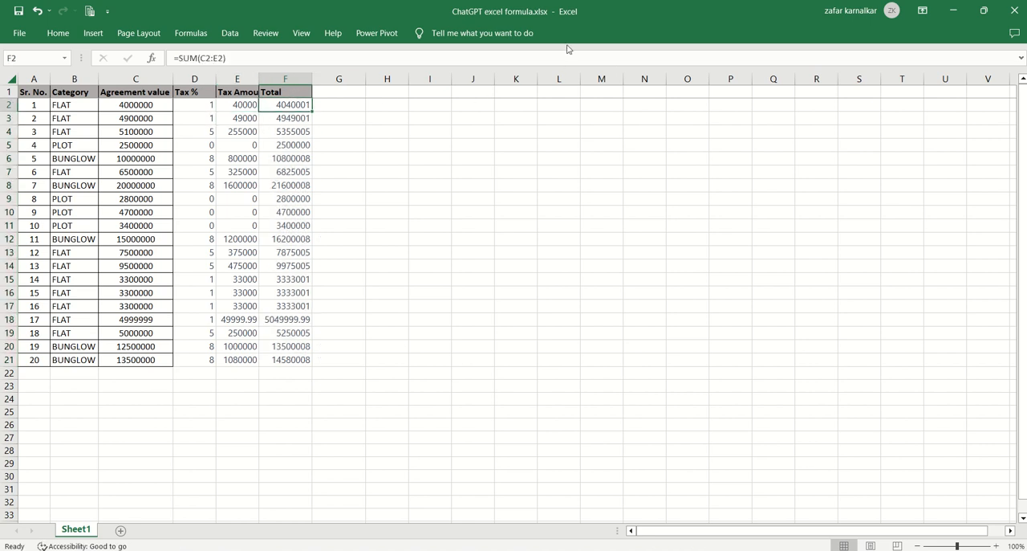
{"action": "key", "text": "Left"}
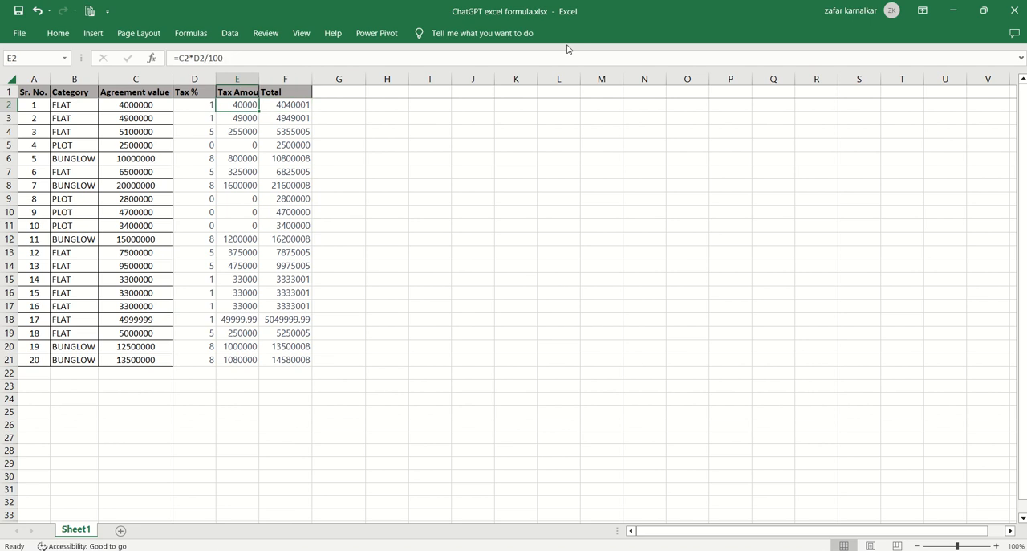
{"action": "key", "text": "Right"}
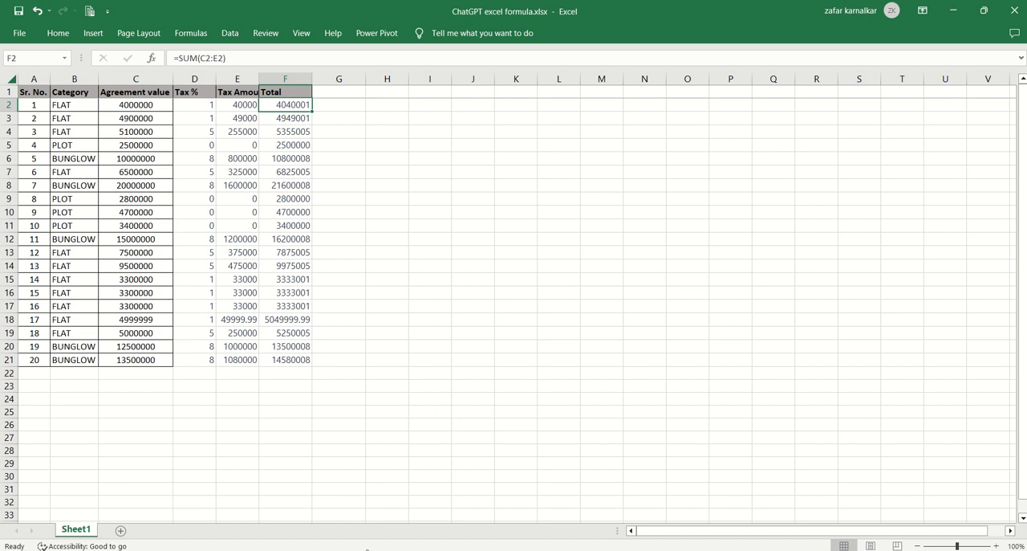
Switch to ChatGPT and send the prompt "I want sum of only two column C and E not D".
{"action": "key", "text": "alt+Tab"}
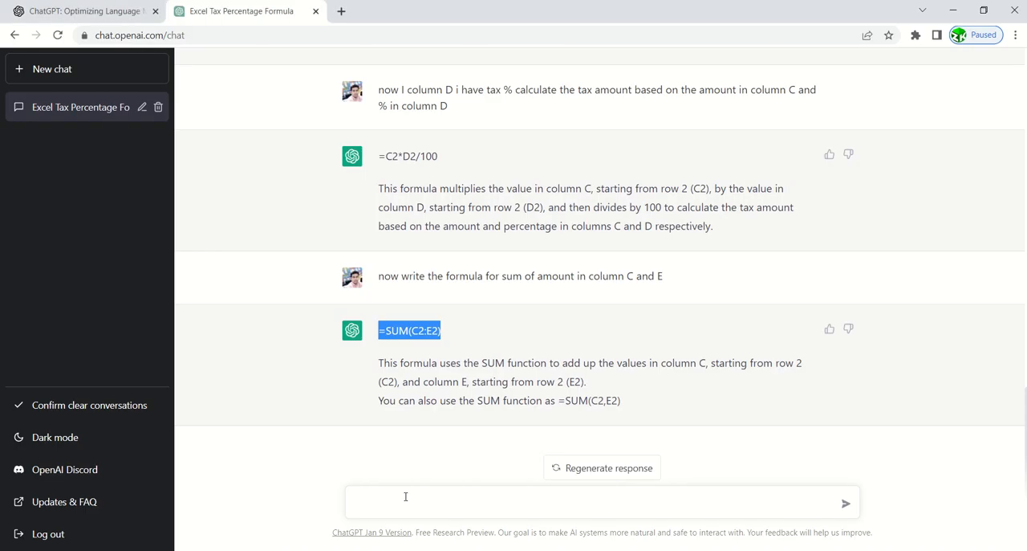
{"action": "left_click", "coordinate": [407, 496]}
{"action": "type", "text": "I wan"}
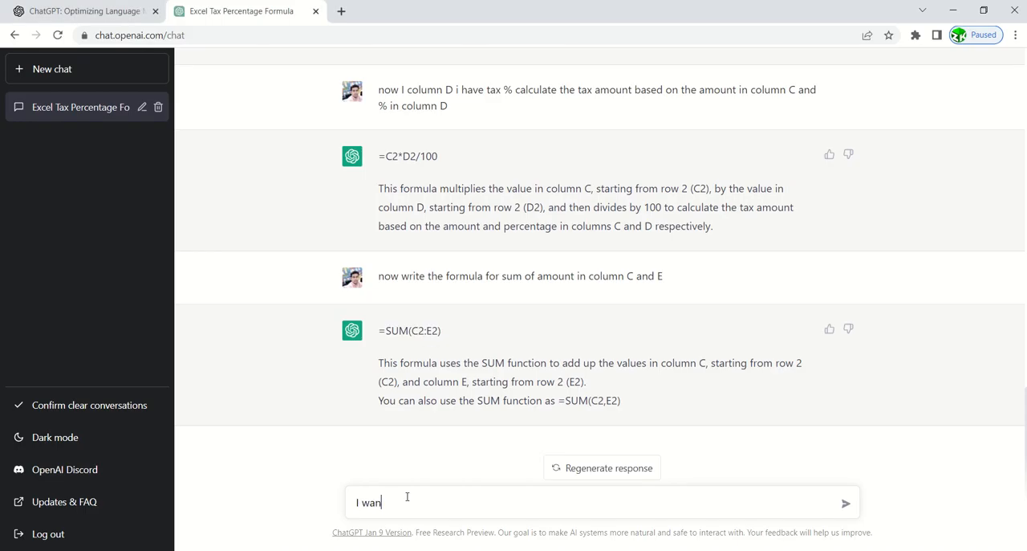
{"action": "type", "text": "t som"}
{"action": "key", "text": "BackSpace"}
{"action": "key", "text": "BackSpace"}
{"action": "type", "text": "um of only two column C and"}
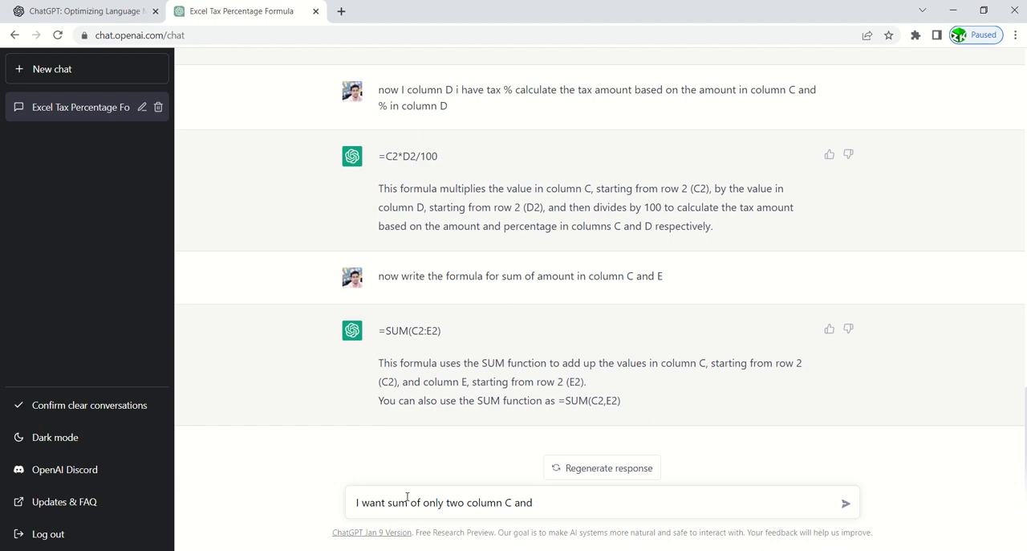
{"action": "type", "text": " 3E not D"}
{"action": "key", "text": "Return"}
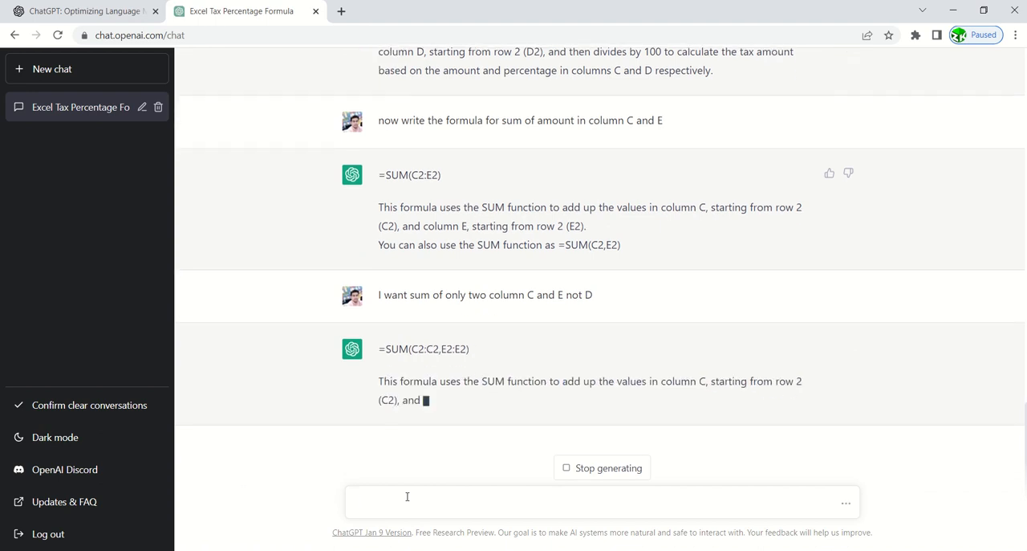
Copy ChatGPT's formula =SUM(C2:C2,E2:E2) and replace the formula in Excel cell F2 with it.
{"action": "left_click_drag", "start_coordinate": [386, 349], "coordinate": [472, 349]}
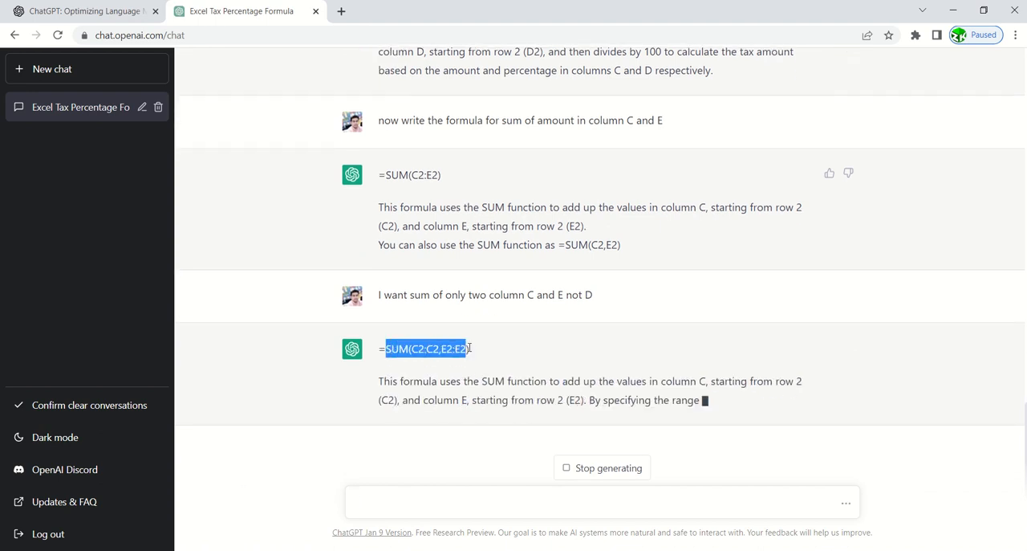
{"action": "left_click_drag", "start_coordinate": [378, 331], "coordinate": [491, 328]}
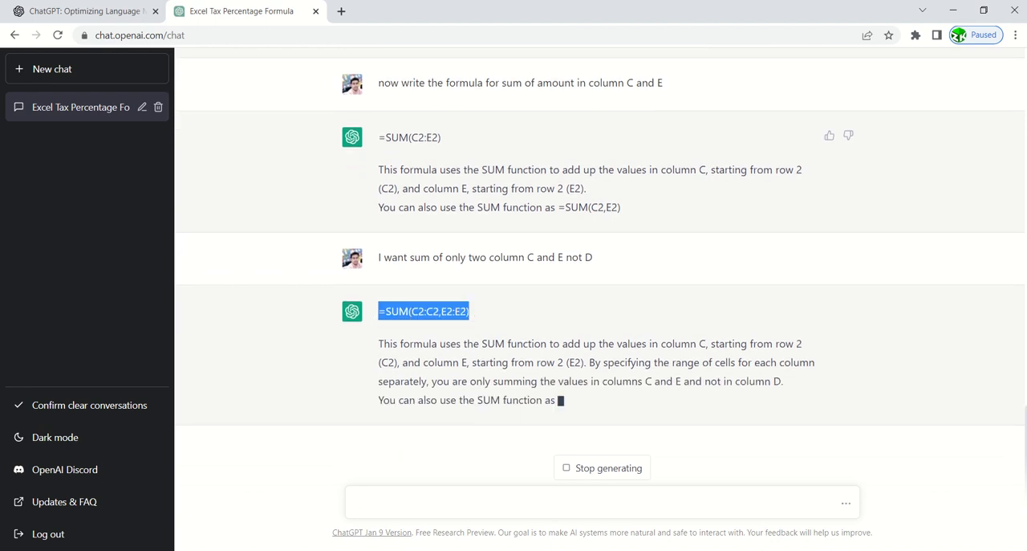
{"action": "left_click", "coordinate": [321, 549]}
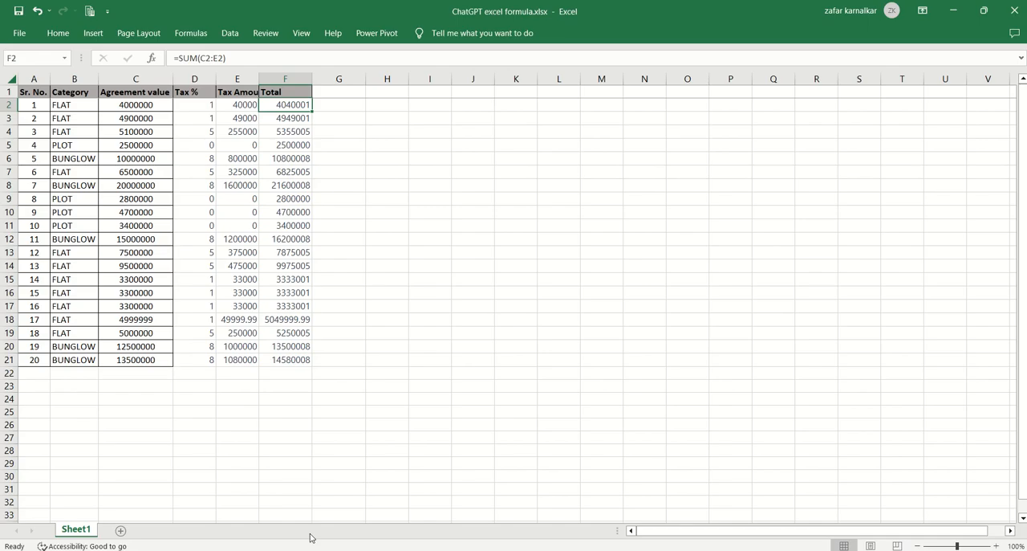
{"action": "left_click", "coordinate": [234, 132]}
{"action": "key", "text": "Left"}
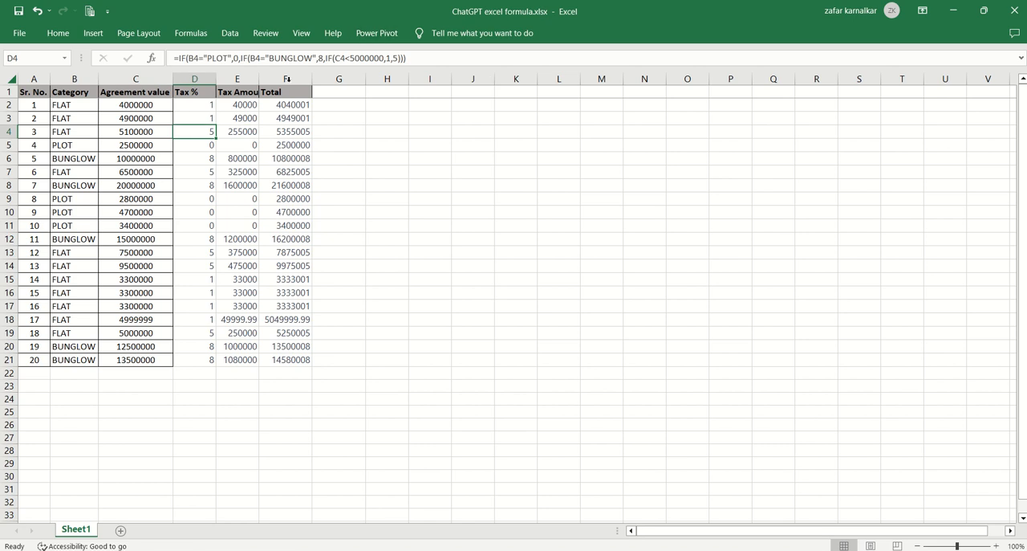
{"action": "left_click", "coordinate": [287, 102]}
{"action": "key", "text": "ctrl+v"}
{"action": "key", "text": "Return"}
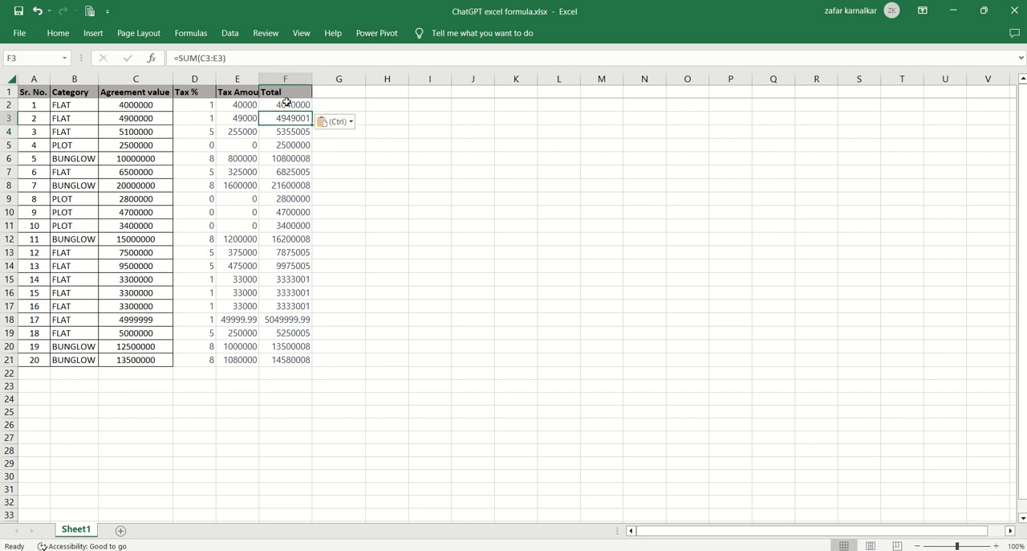
Fill the F2 formula down the Total column to row 21.
{"action": "left_click", "coordinate": [290, 104]}
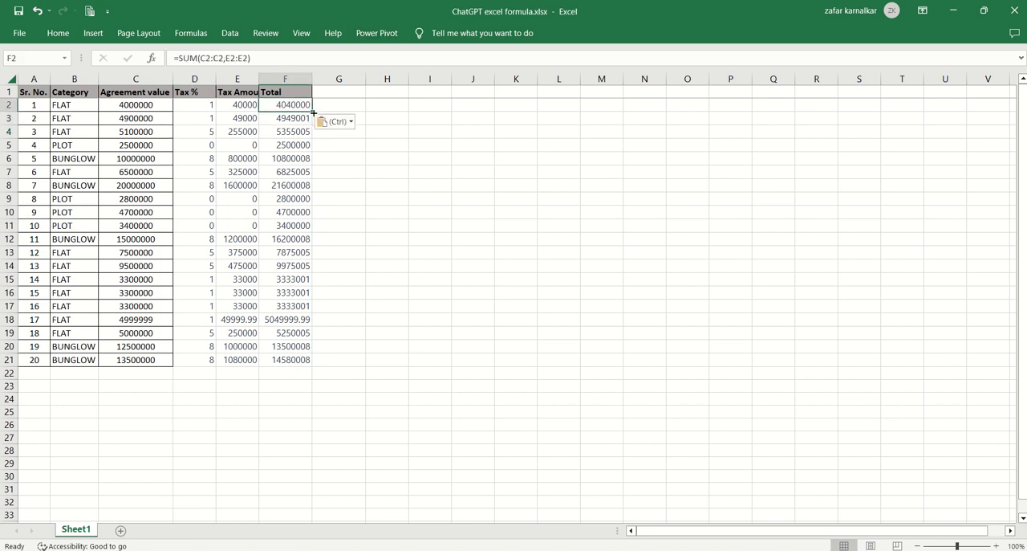
{"action": "double_click", "coordinate": [312, 112]}
{"action": "left_click", "coordinate": [346, 142]}
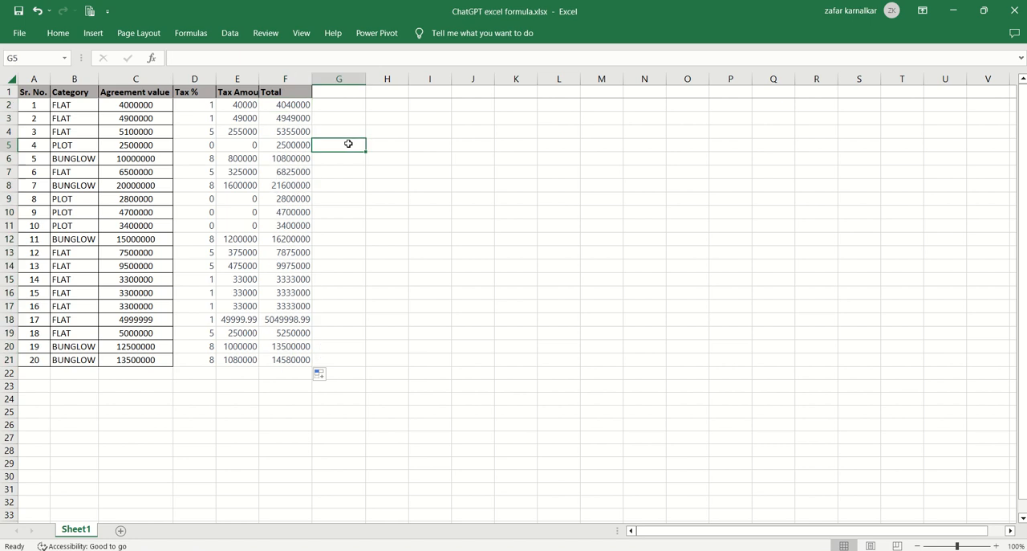
Check the Total of the BUNGLOW entry in row 6 against its agreement value and tax amount.
{"action": "left_click", "coordinate": [143, 133]}
{"action": "key", "text": "Down"}
{"action": "key", "text": "Down"}
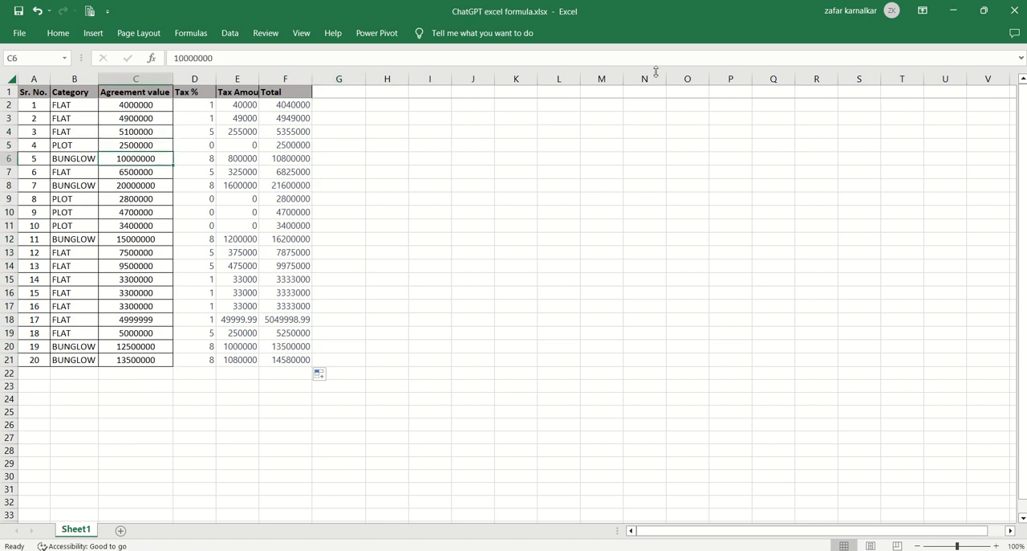
{"action": "key", "text": "Right"}
{"action": "key", "text": "Right"}
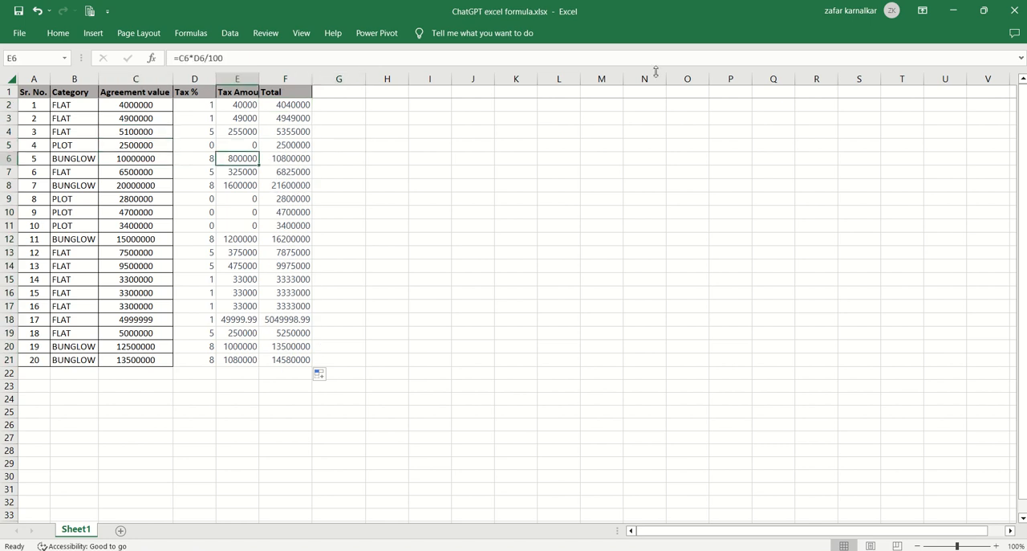
{"action": "key", "text": "Right"}
Review the Total formulas in column F from row 2 down to row 21.
{"action": "key", "text": "Up"}
{"action": "key", "text": "Up"}
{"action": "key", "text": "Up"}
{"action": "key", "text": "Up"}
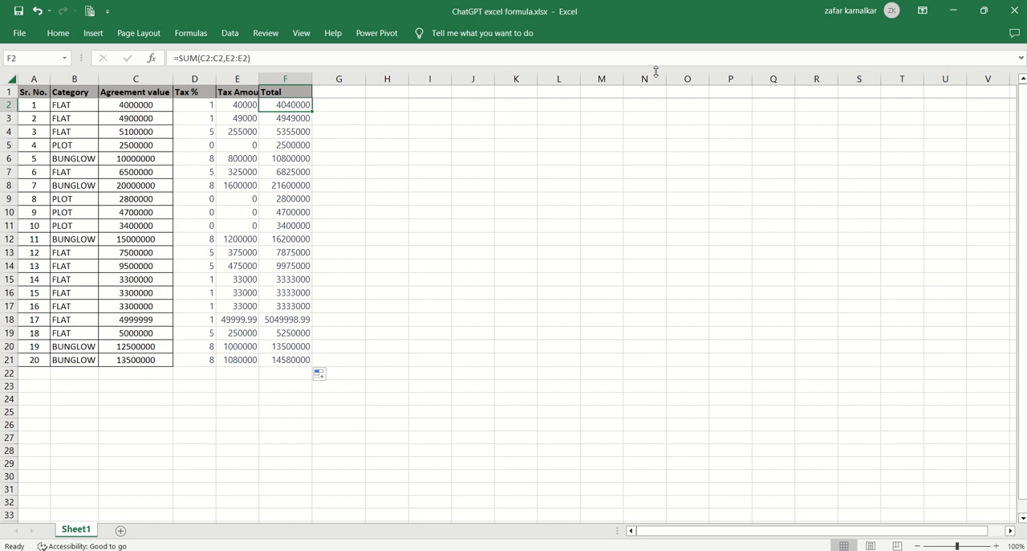
{"action": "key", "text": "Down"}
{"action": "key", "text": "Down"}
{"action": "key", "text": "Down"}
{"action": "key", "text": "Down"}
{"action": "key", "text": "Down"}
{"action": "key", "text": "Down"}
{"action": "key", "text": "Down"}
{"action": "key", "text": "Down"}
{"action": "key", "text": "Down"}
{"action": "key", "text": "Down"}
{"action": "key", "text": "Down"}
{"action": "key", "text": "Down"}
{"action": "key", "text": "Down"}
{"action": "key", "text": "Down"}
{"action": "key", "text": "Down"}
{"action": "key", "text": "Down"}
{"action": "key", "text": "Down"}
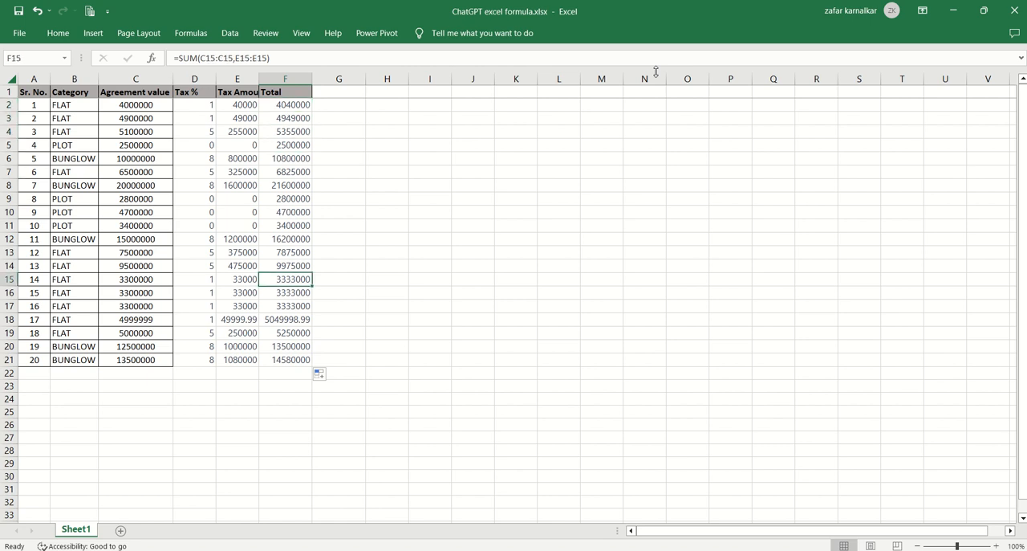
{"action": "key", "text": "Down"}
{"action": "key", "text": "Down"}
Examine the agreement value in row 21 and review the Tax % formulas back up to D2.
{"action": "key", "text": "Left"}
{"action": "key", "text": "Left"}
{"action": "key", "text": "Left"}
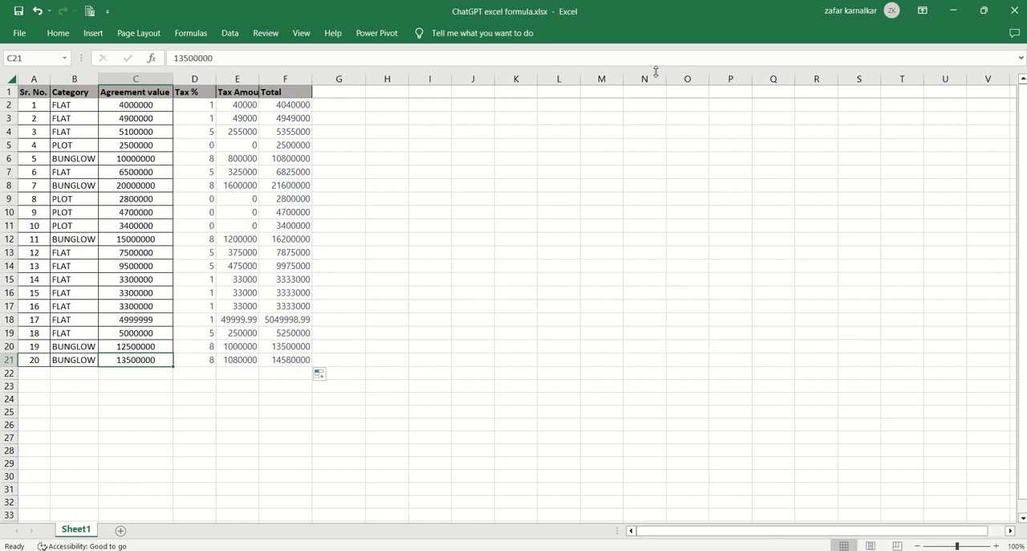
{"action": "key", "text": "Right"}
{"action": "key", "text": "Up"}
{"action": "key", "text": "Up"}
{"action": "key", "text": "Up"}
{"action": "key", "text": "Up"}
{"action": "key", "text": "Up"}
{"action": "key", "text": "Up"}
{"action": "key", "text": "Up"}
{"action": "key", "text": "Up"}
{"action": "key", "text": "Up"}
{"action": "key", "text": "Up"}
{"action": "key", "text": "Up"}
{"action": "key", "text": "Up"}
{"action": "key", "text": "Up"}
{"action": "key", "text": "Up"}
{"action": "key", "text": "Up"}
{"action": "key", "text": "Up"}
{"action": "key", "text": "Up"}
{"action": "key", "text": "Up"}
{"action": "key", "text": "Up"}
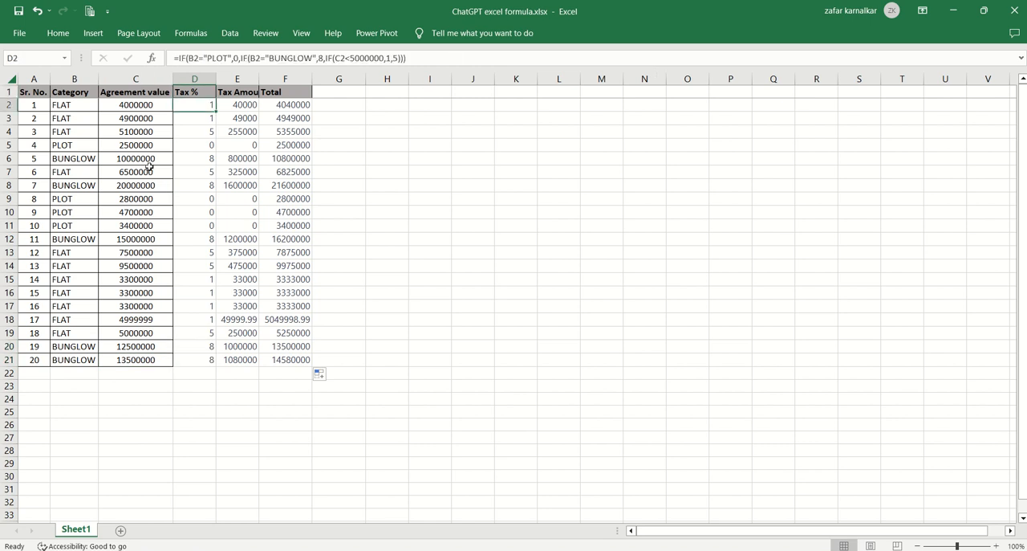
Examine the FLAT and PLOT entries at the start of the Category column.
{"action": "left_click", "coordinate": [71, 144]}
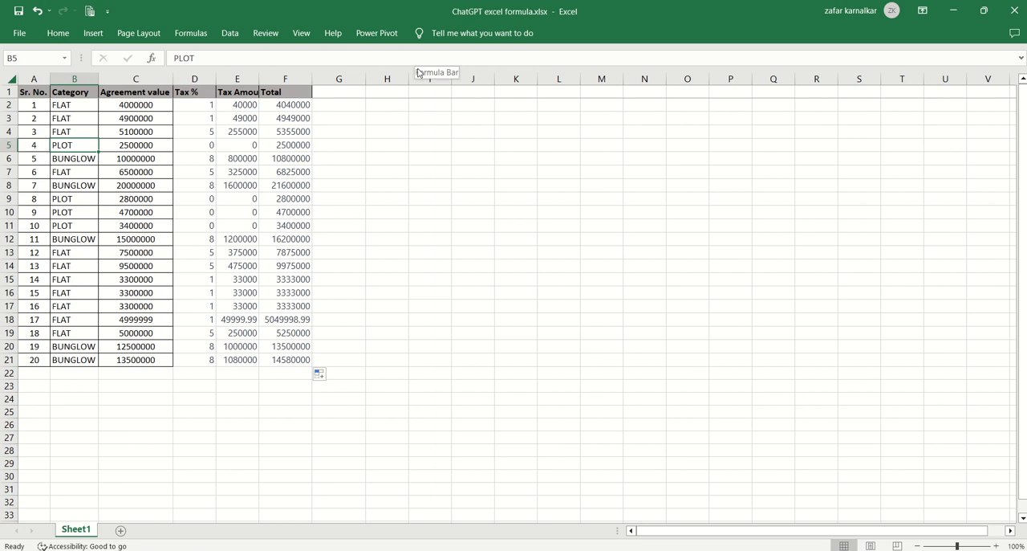
{"action": "key", "text": "Up"}
{"action": "key", "text": "Up"}
{"action": "key", "text": "Up"}
{"action": "key", "text": "Up"}
{"action": "key", "text": "Down"}
{"action": "key", "text": "Down"}
{"action": "key", "text": "Down"}
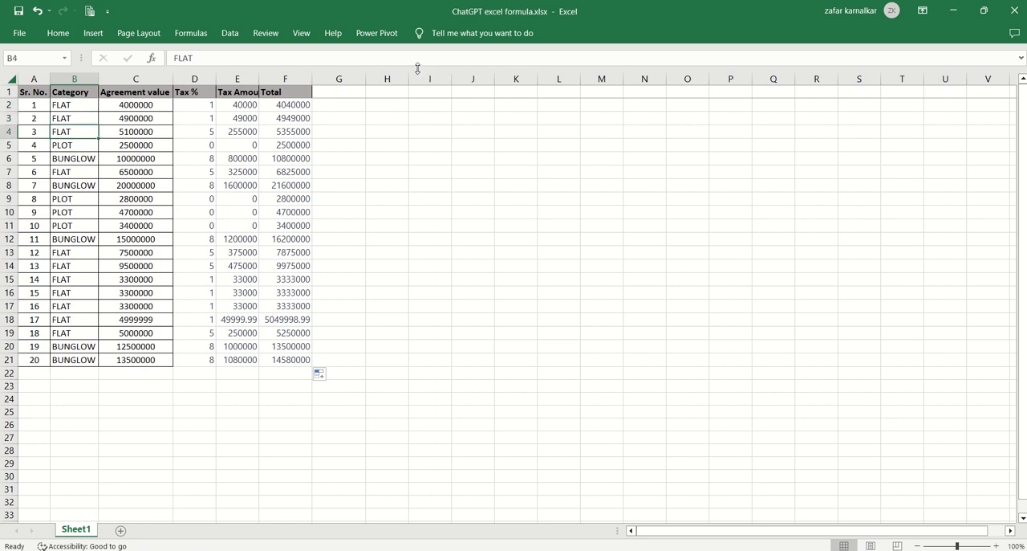
{"action": "key", "text": "Down"}
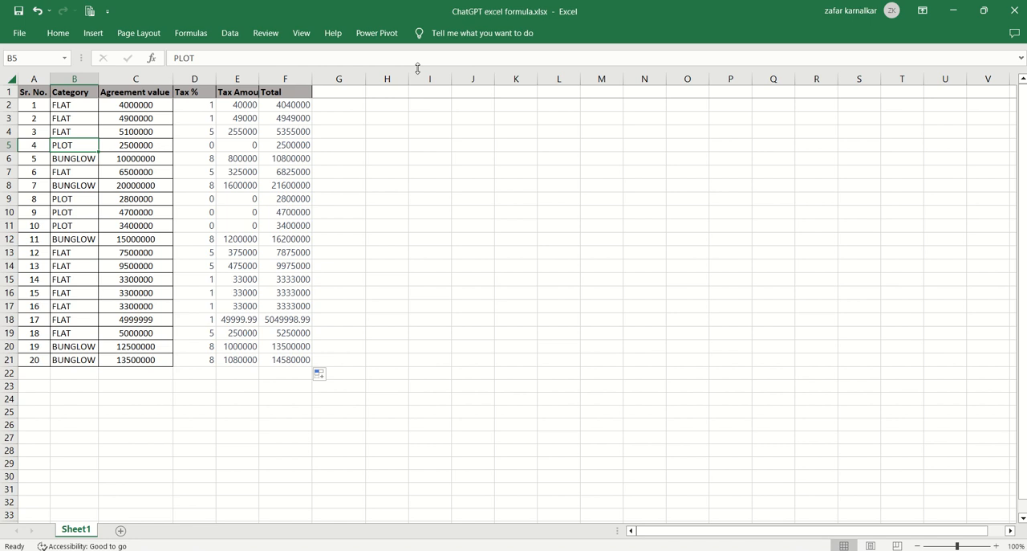
Check the Tax % formula of the FLAT entry in row 4 against its agreement value.
{"action": "key", "text": "Down"}
{"action": "key", "text": "Up"}
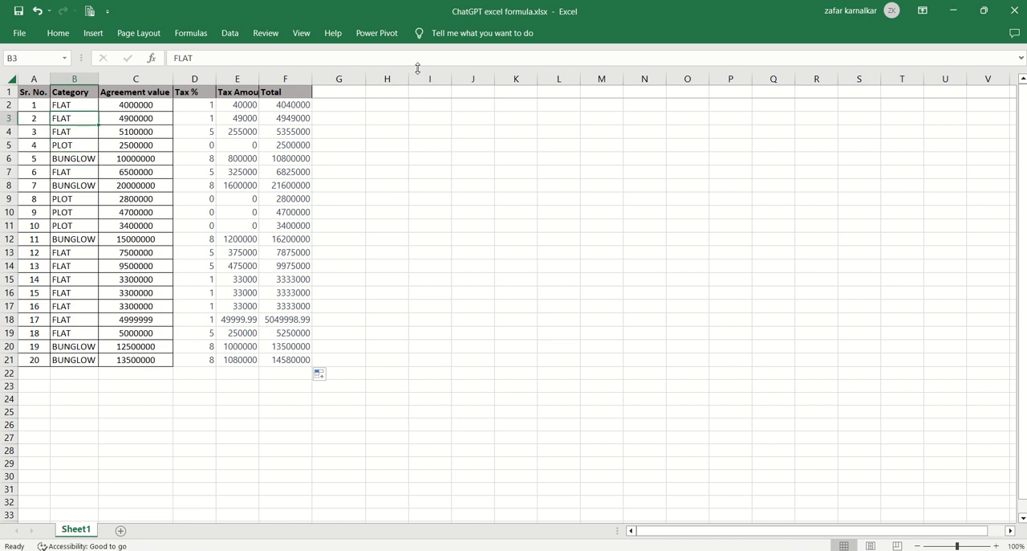
{"action": "key", "text": "Down"}
{"action": "key", "text": "Down"}
{"action": "key", "text": "Up"}
{"action": "key", "text": "Right"}
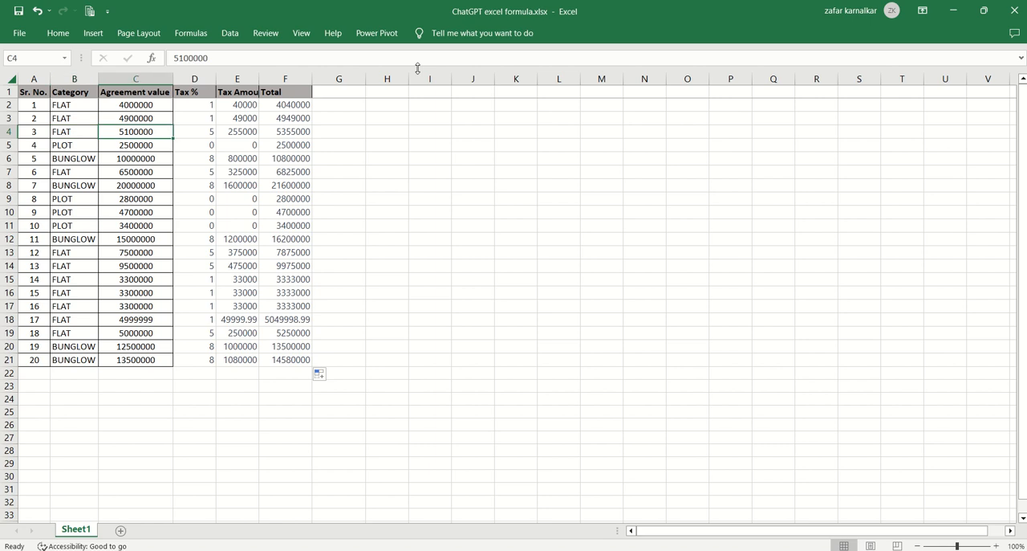
{"action": "key", "text": "Right"}
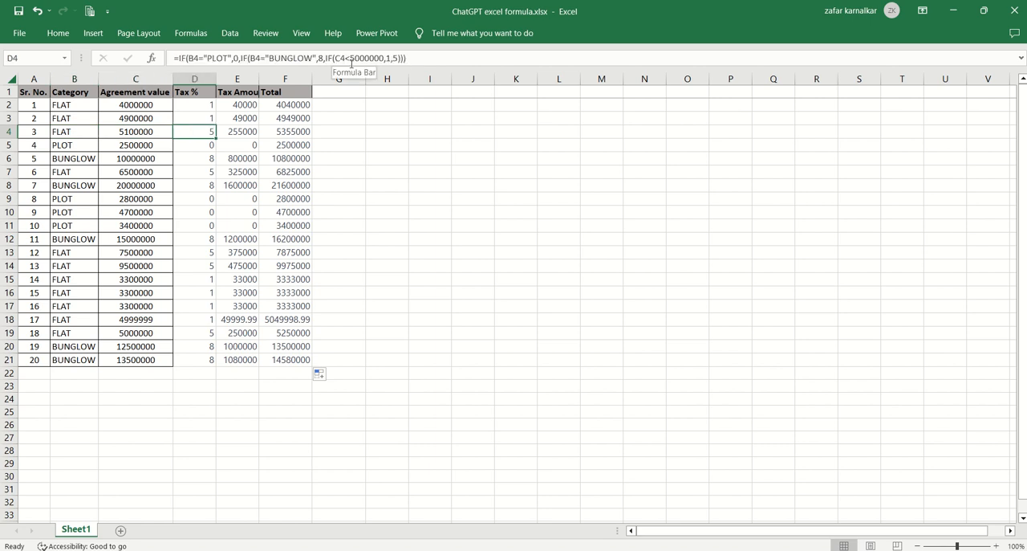
Compare the categories of the PLOT entry in row 5 and the BUNGLOW entry in row 6 with their Tax %.
{"action": "left_click", "coordinate": [58, 144]}
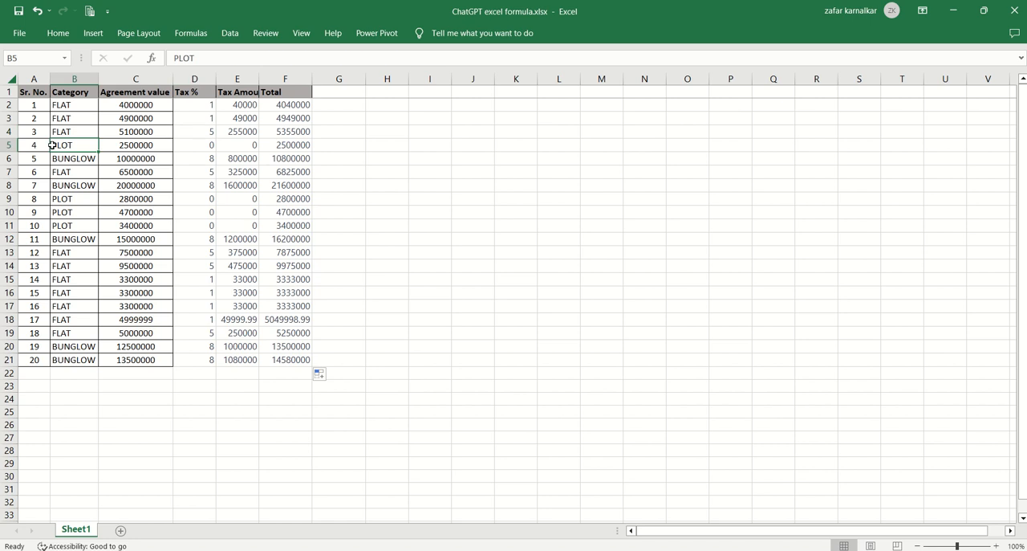
{"action": "left_click", "coordinate": [206, 140]}
{"action": "left_click", "coordinate": [87, 160]}
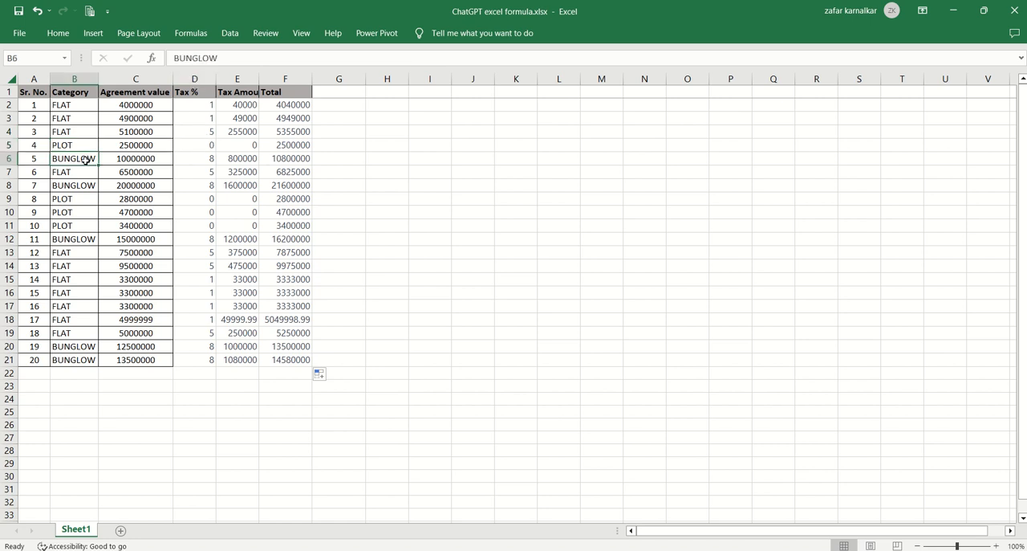
{"action": "left_click", "coordinate": [186, 159]}
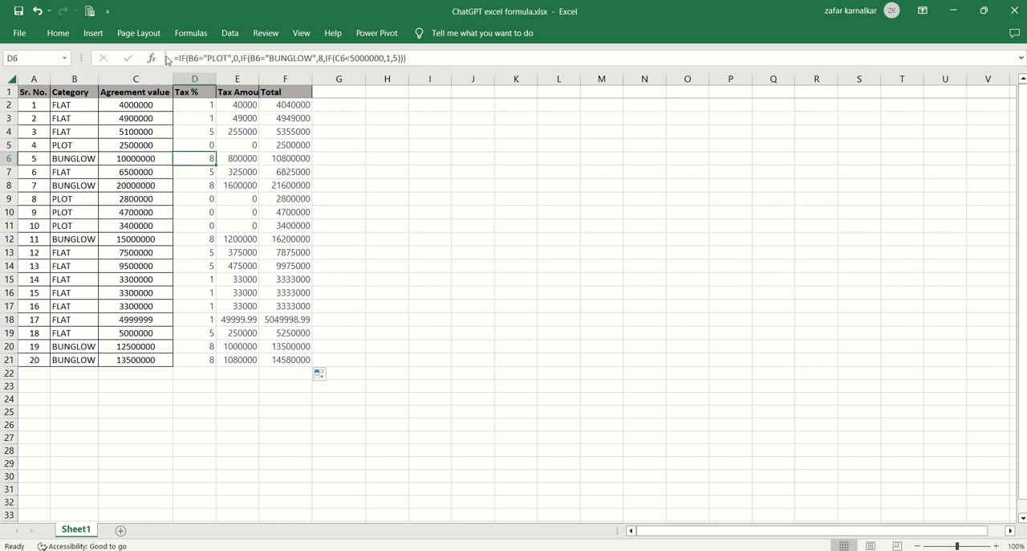